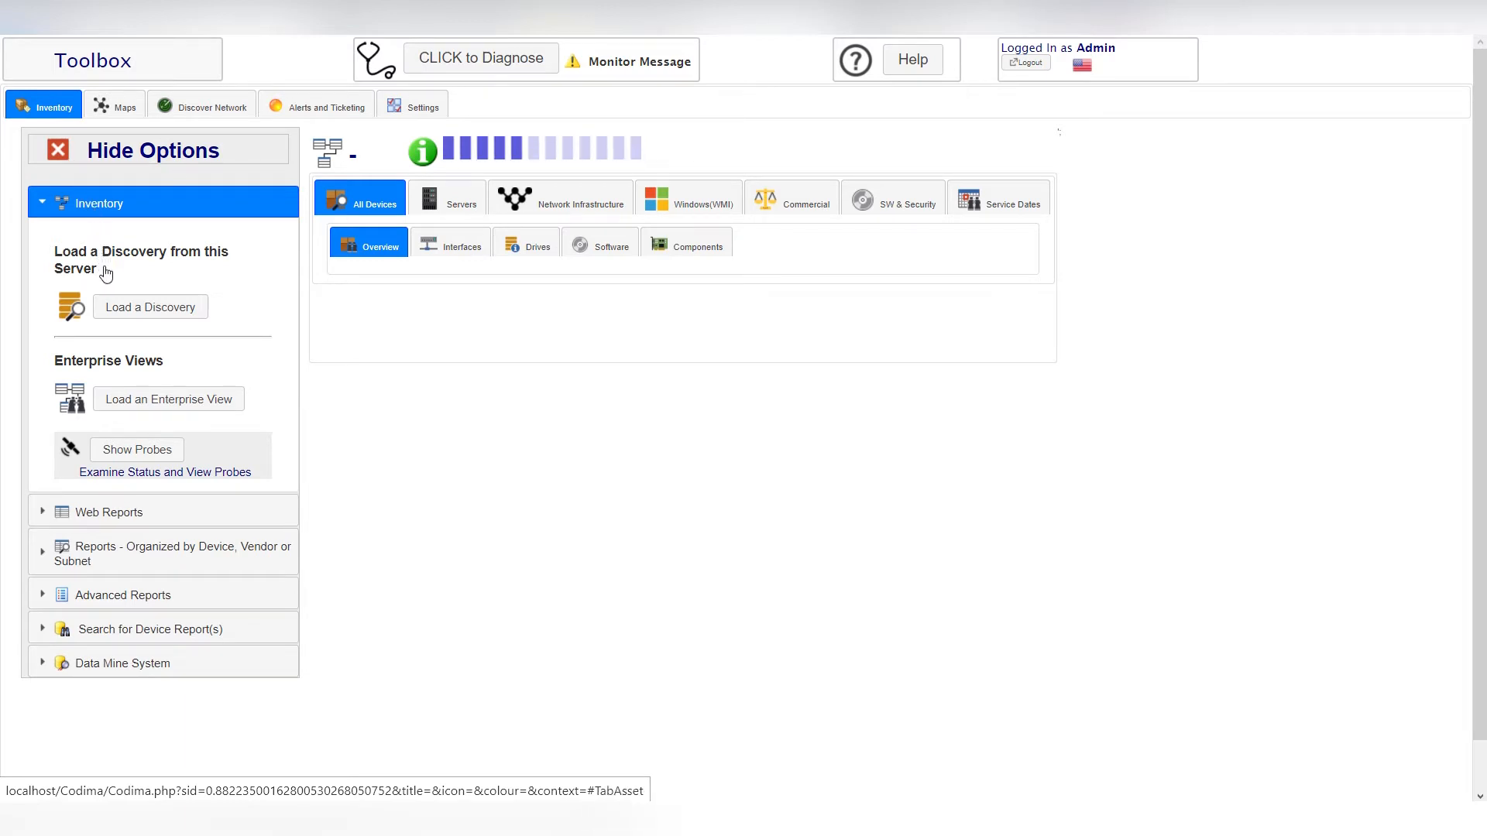
Step: Load the MyDiscovery network discovery from the server into the inventory
{"action": "left_click", "coordinate": [176, 313]}
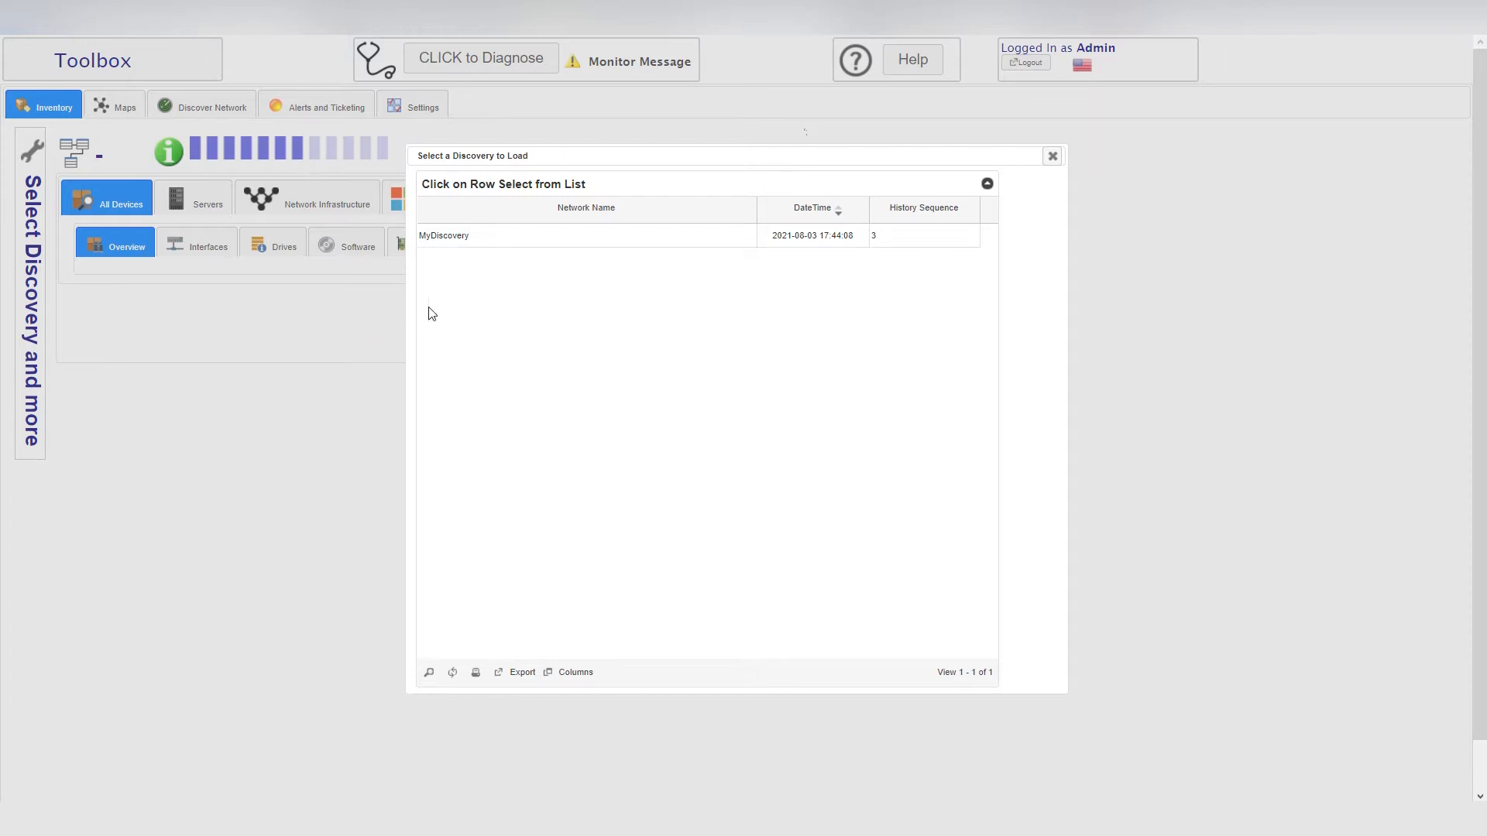
{"action": "left_click", "coordinate": [545, 240]}
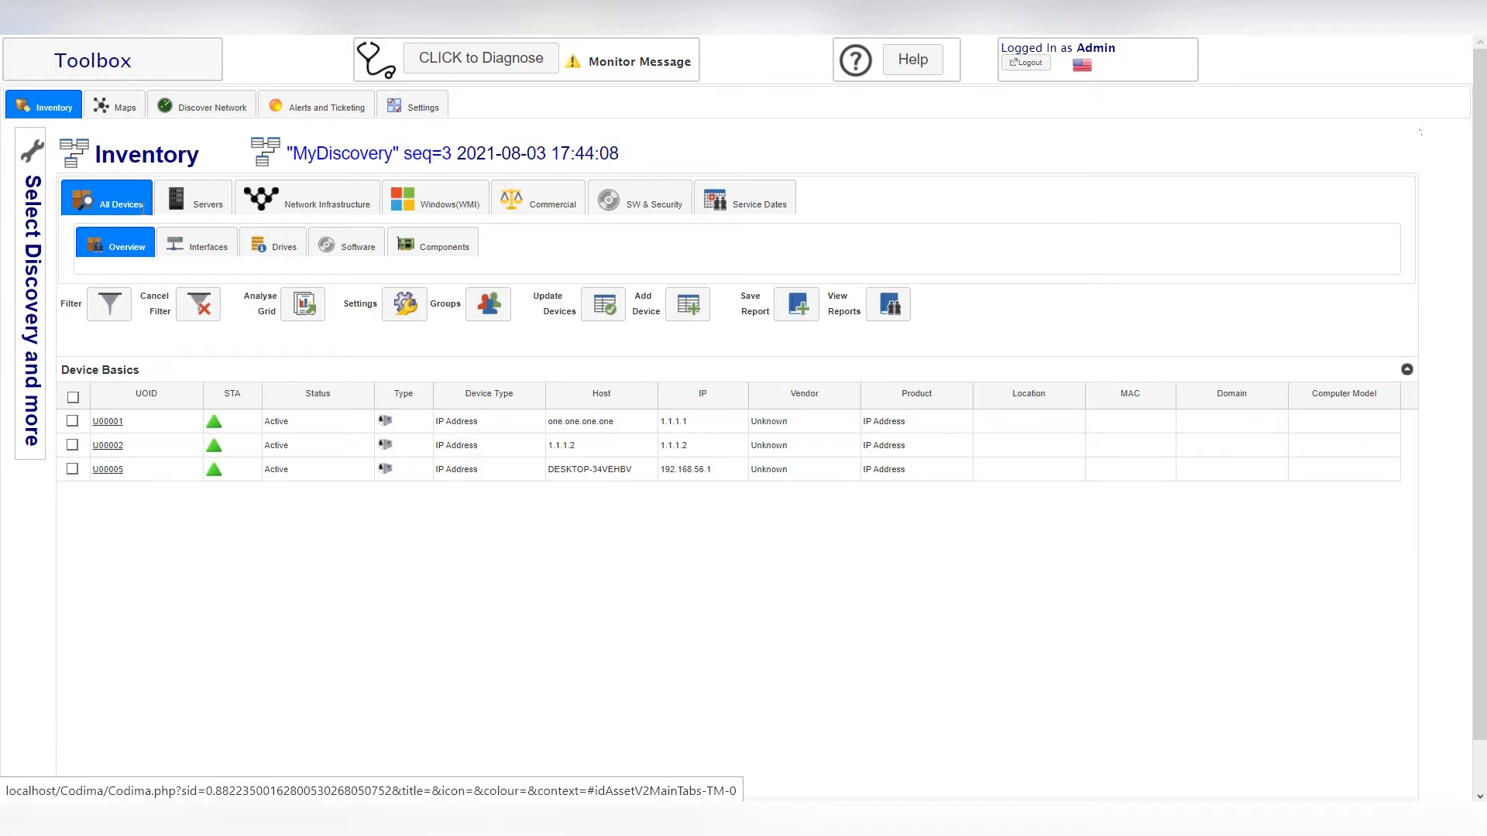
Step: Look through the inventory views for servers, network infrastructure, Windows (WMI), commercial data, software and security, and service dates
{"action": "left_click", "coordinate": [201, 209]}
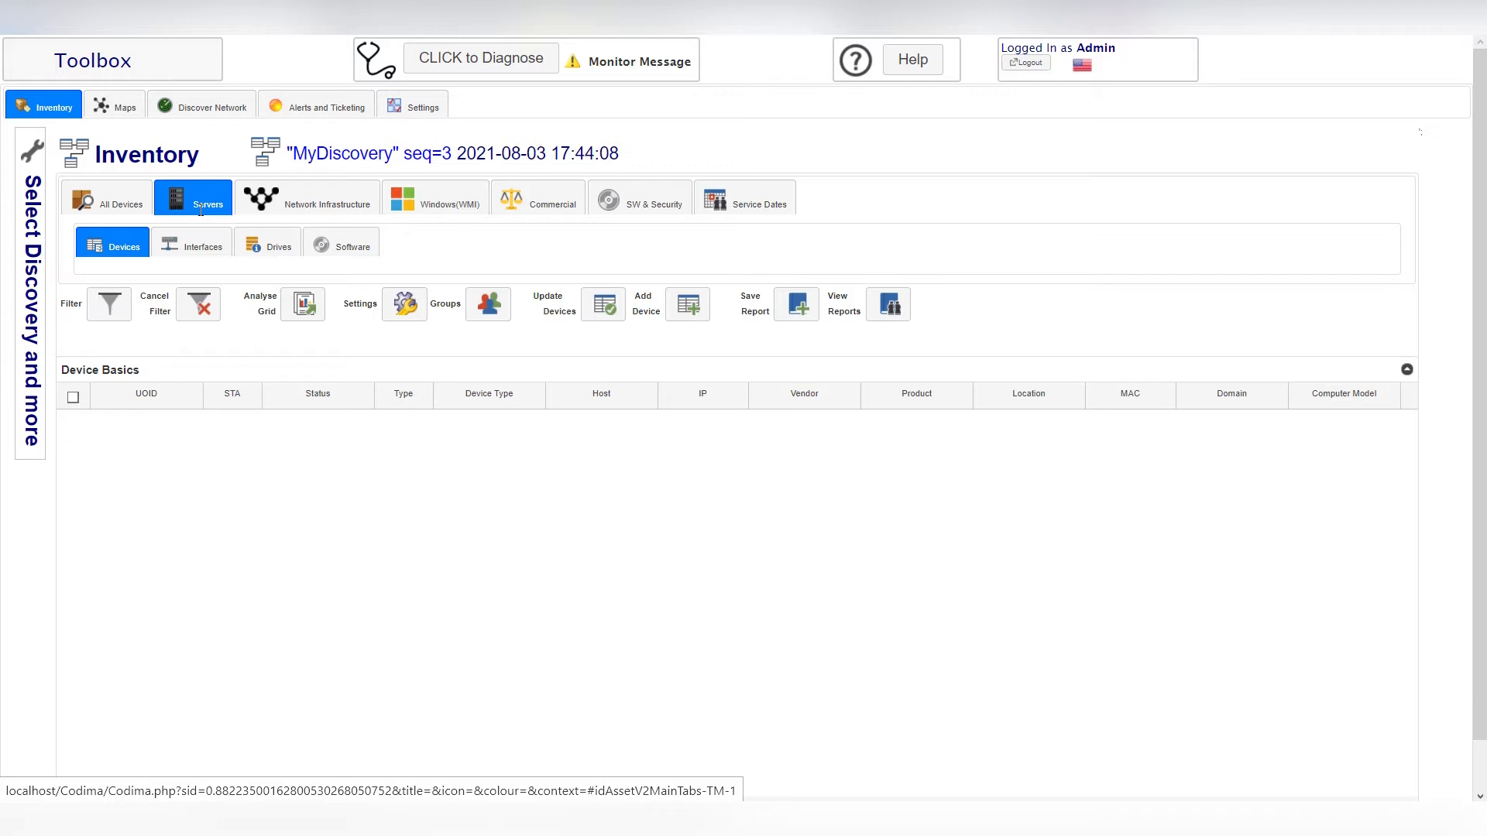
{"action": "left_click", "coordinate": [311, 209]}
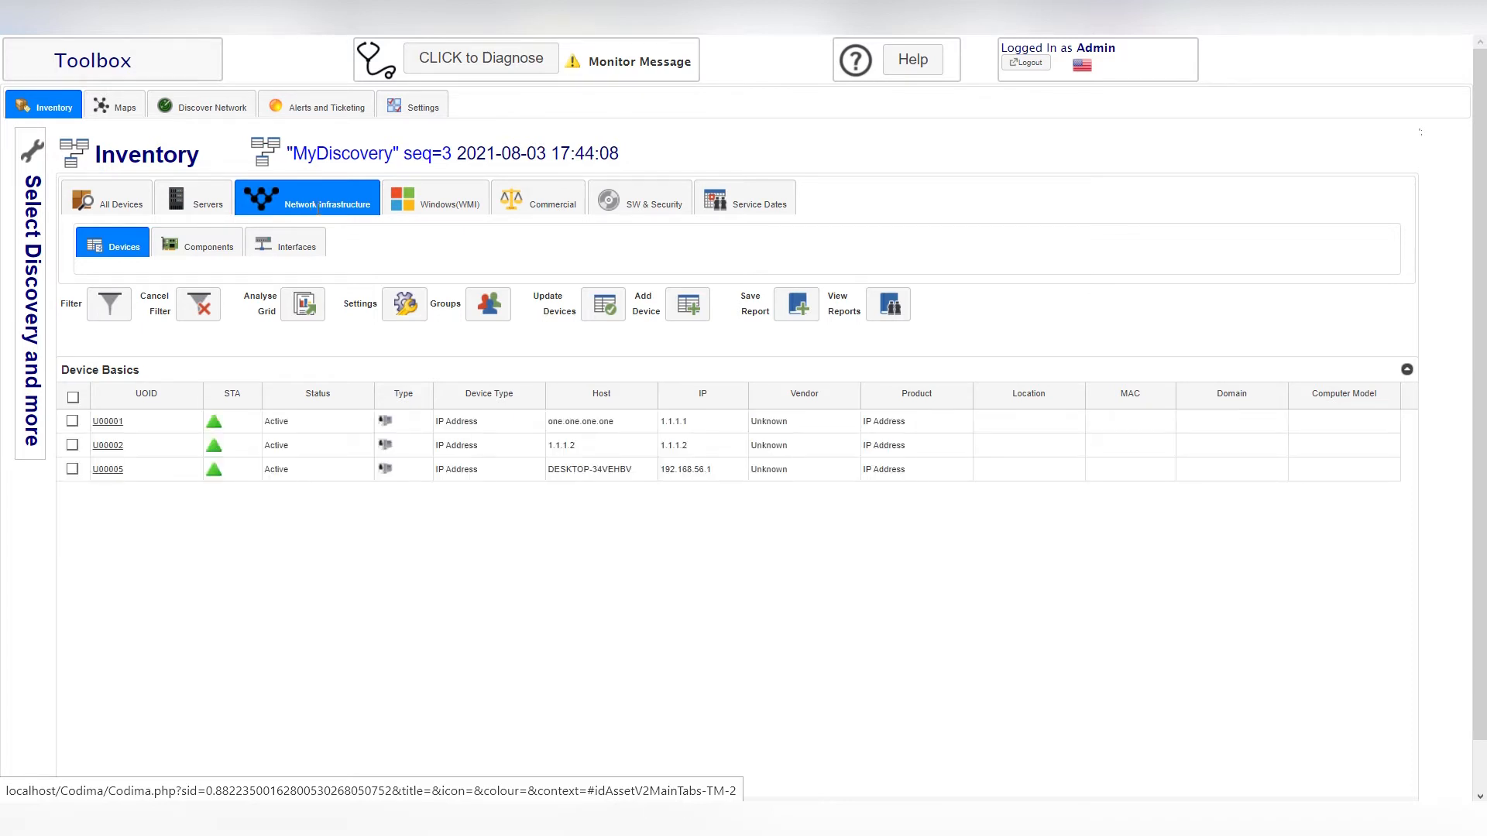
{"action": "left_click", "coordinate": [453, 203]}
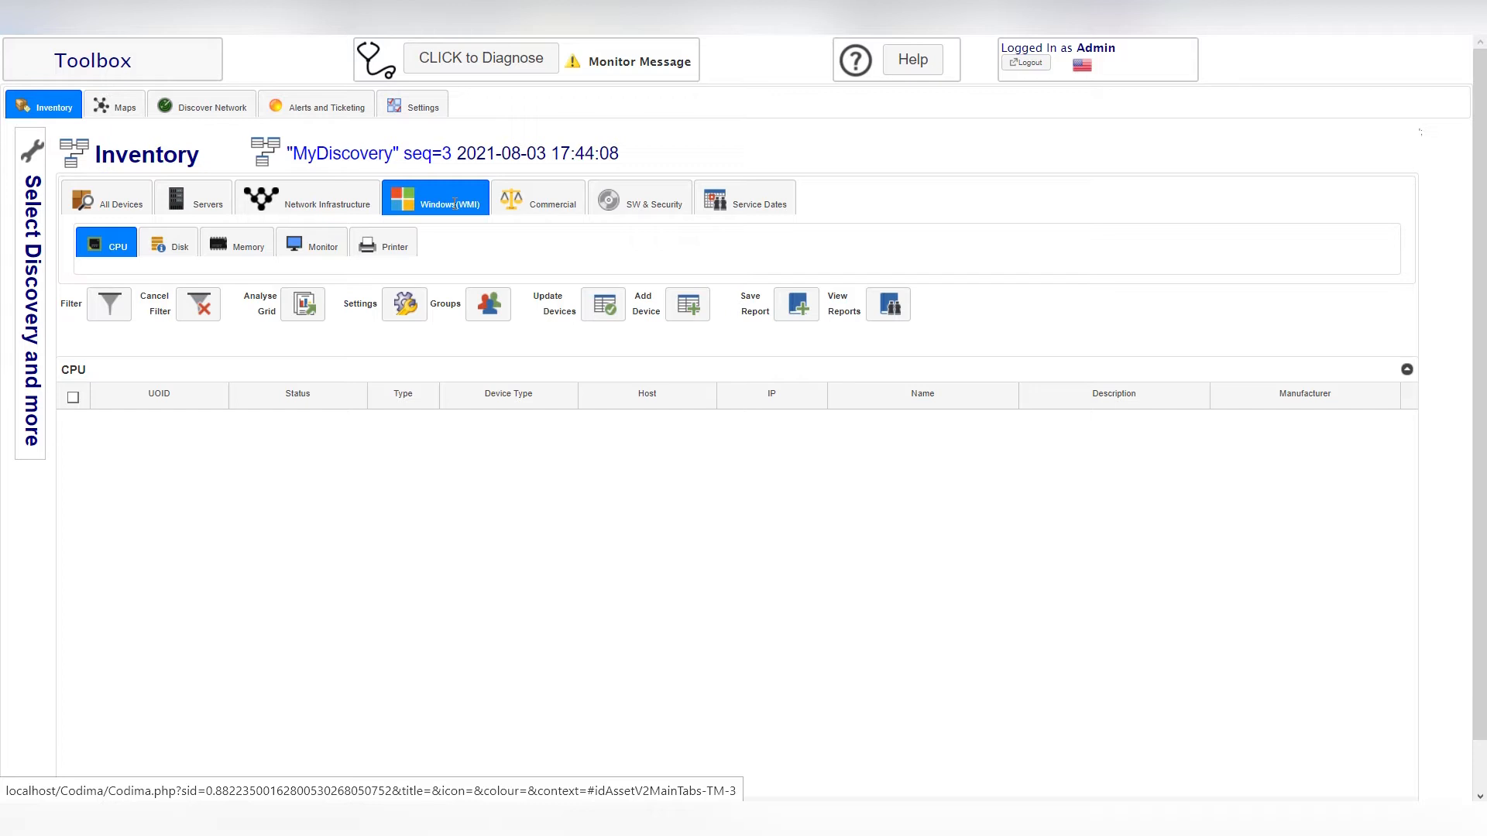
{"action": "left_click", "coordinate": [566, 209]}
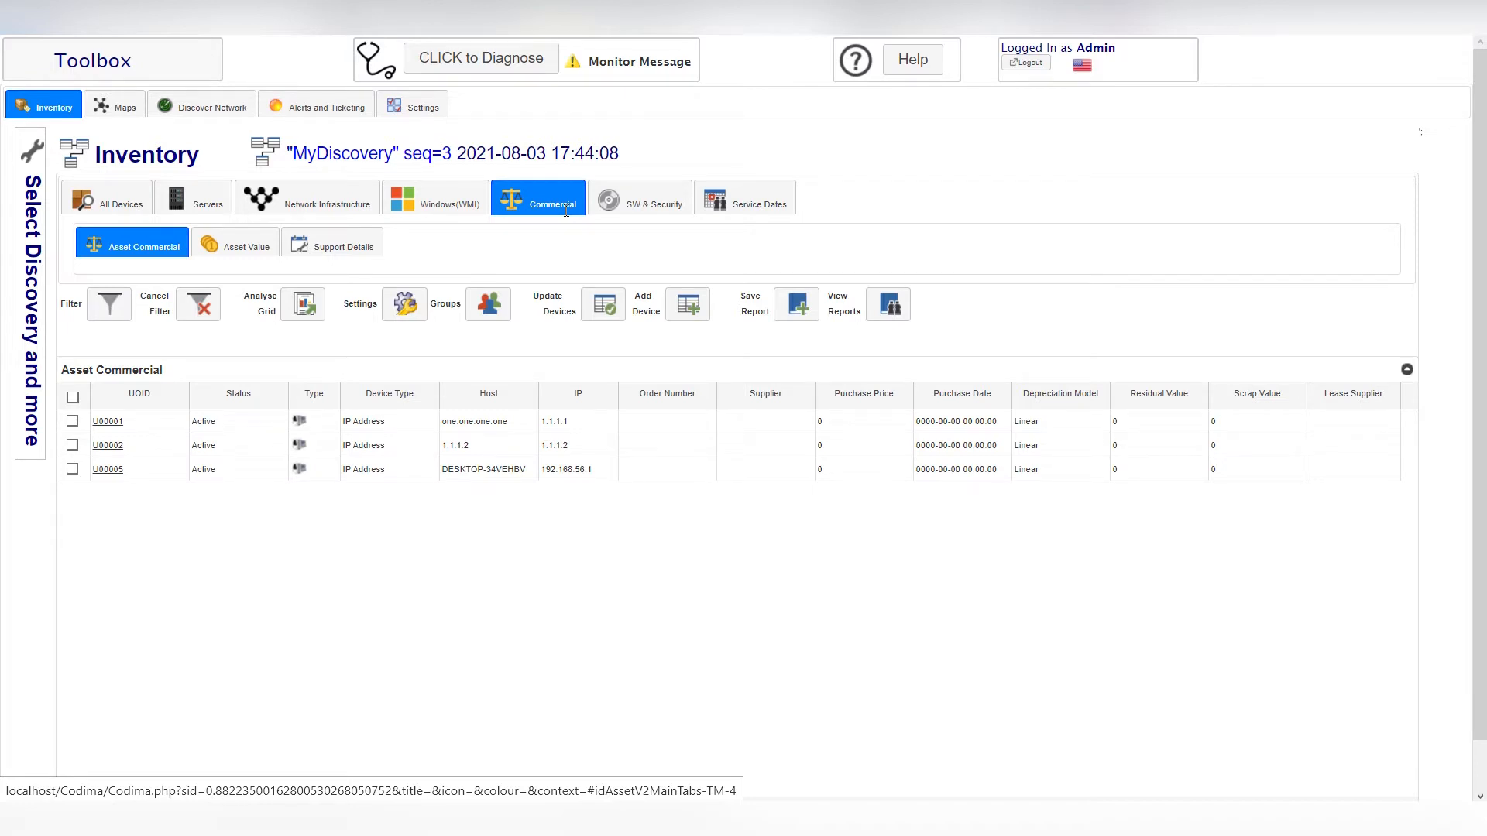
{"action": "left_click", "coordinate": [651, 200]}
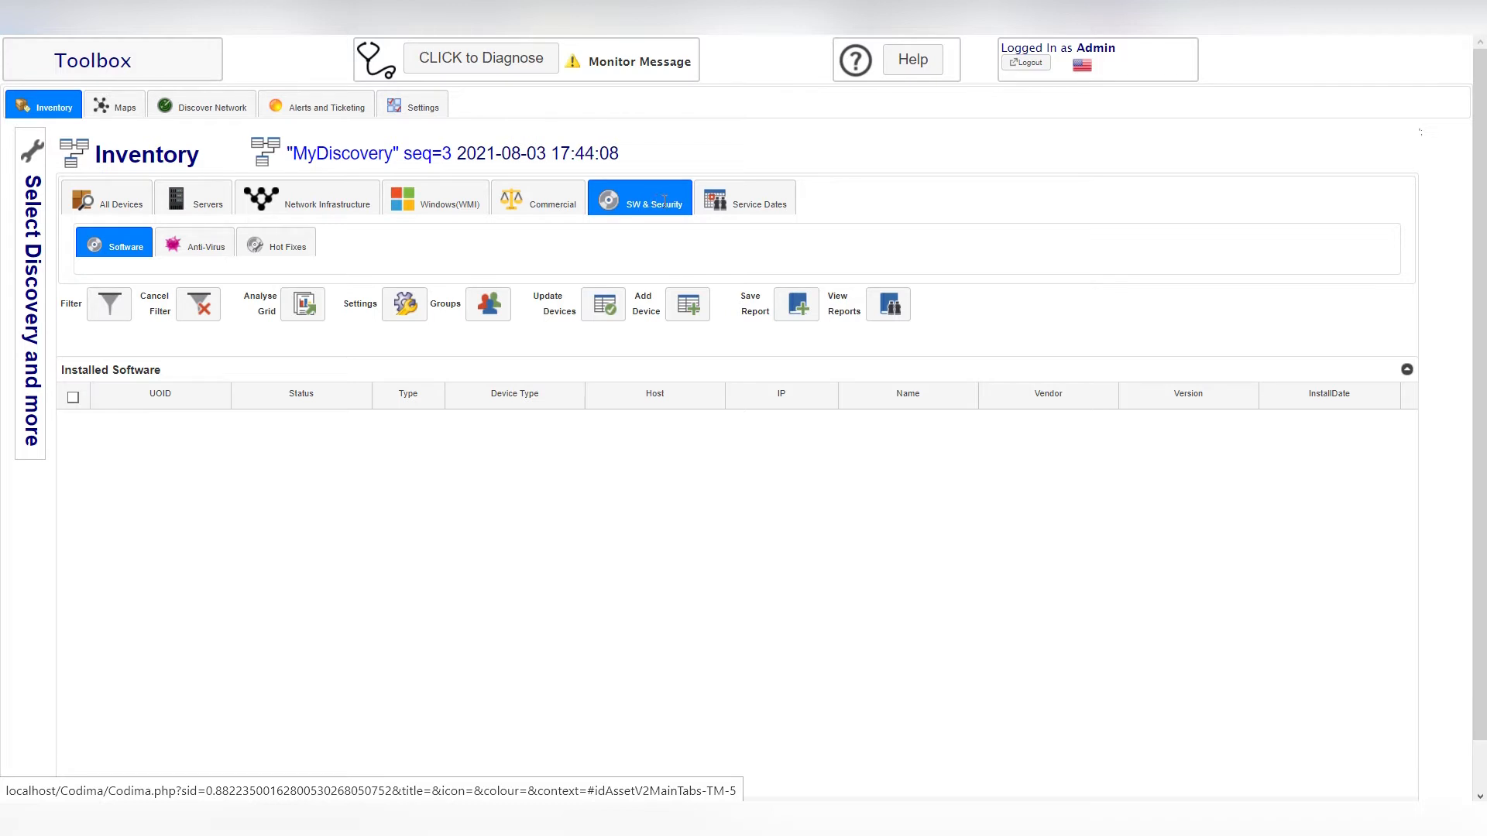
{"action": "left_click", "coordinate": [756, 203]}
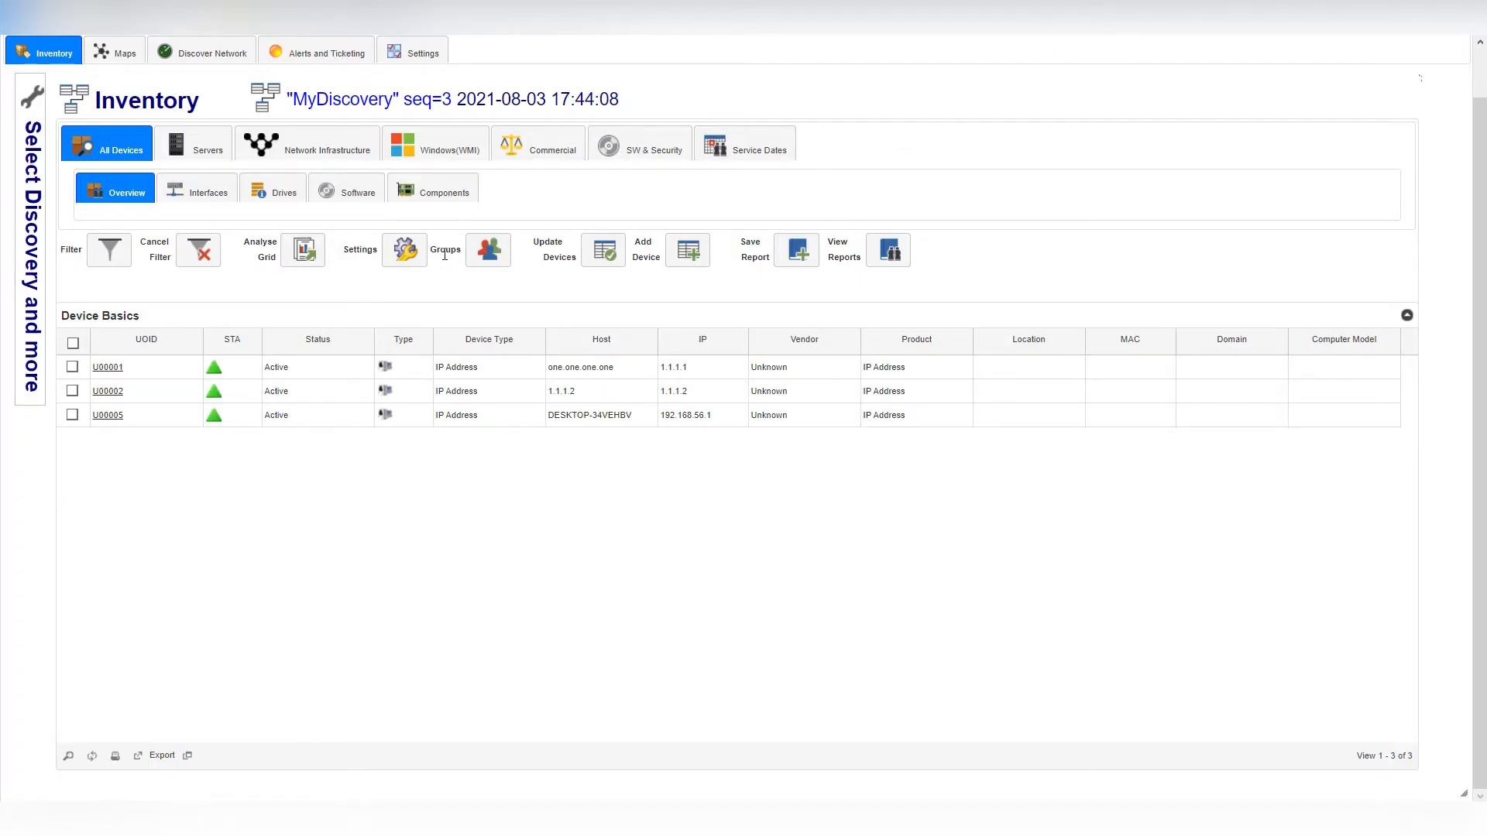
Step: Update the Type of devices U00001 and U00002 to "hi" in one bulk edit and close the update form
{"action": "left_click", "coordinate": [73, 368]}
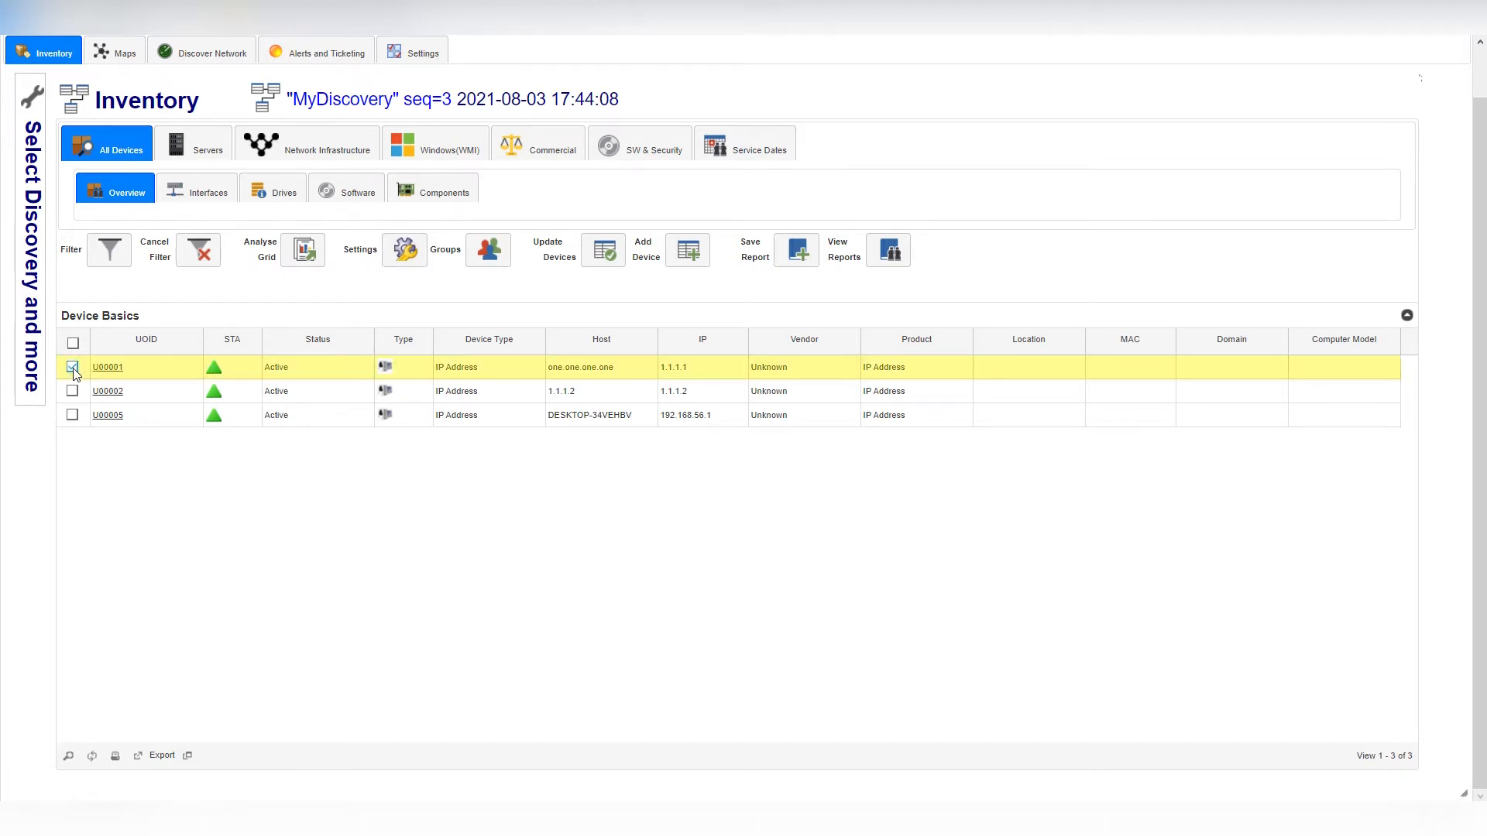
{"action": "left_click", "coordinate": [73, 391]}
{"action": "left_click", "coordinate": [73, 416]}
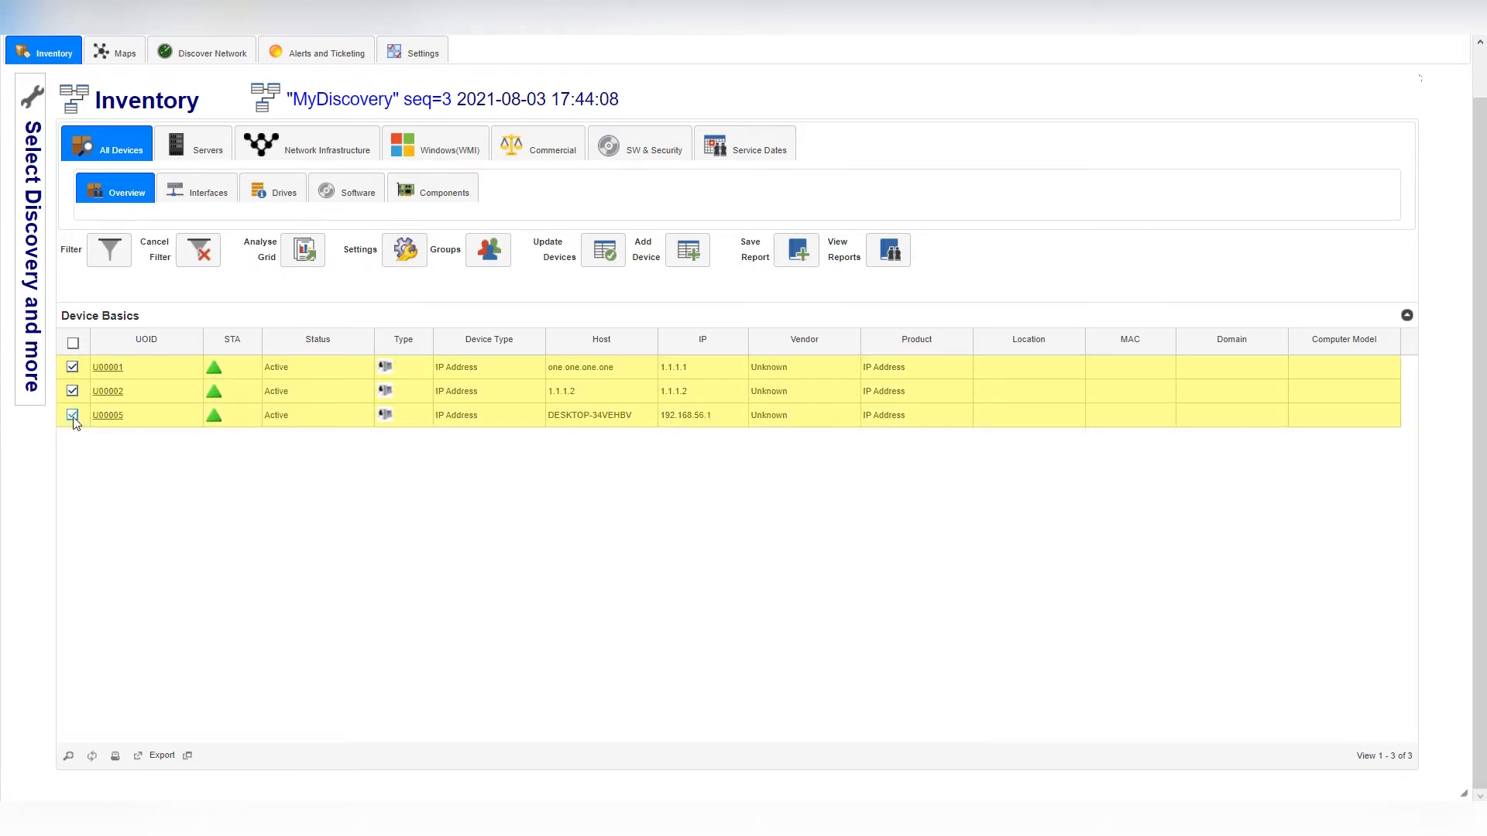
{"action": "left_click", "coordinate": [73, 416]}
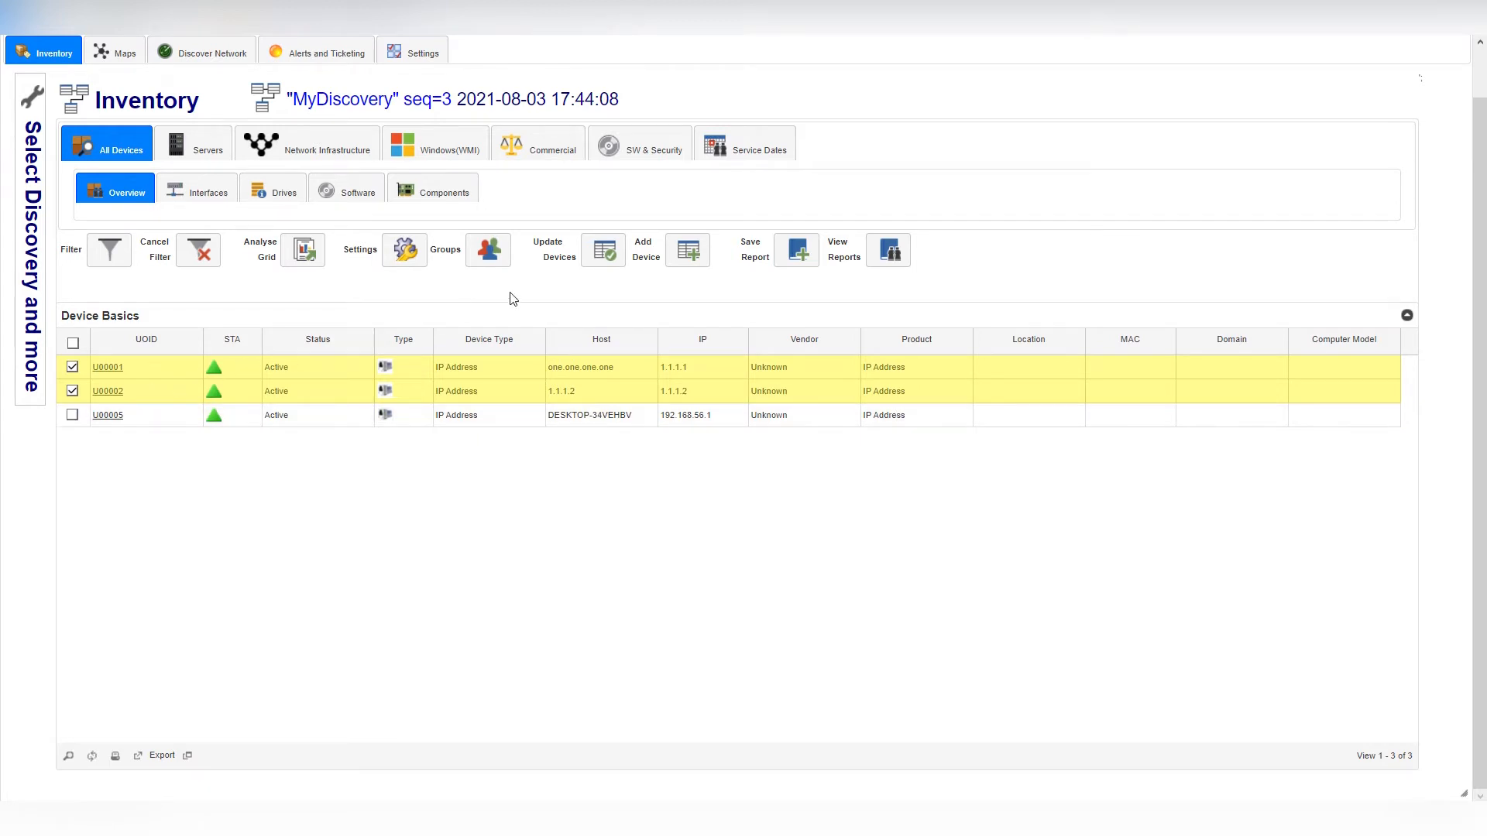
{"action": "left_click", "coordinate": [605, 252]}
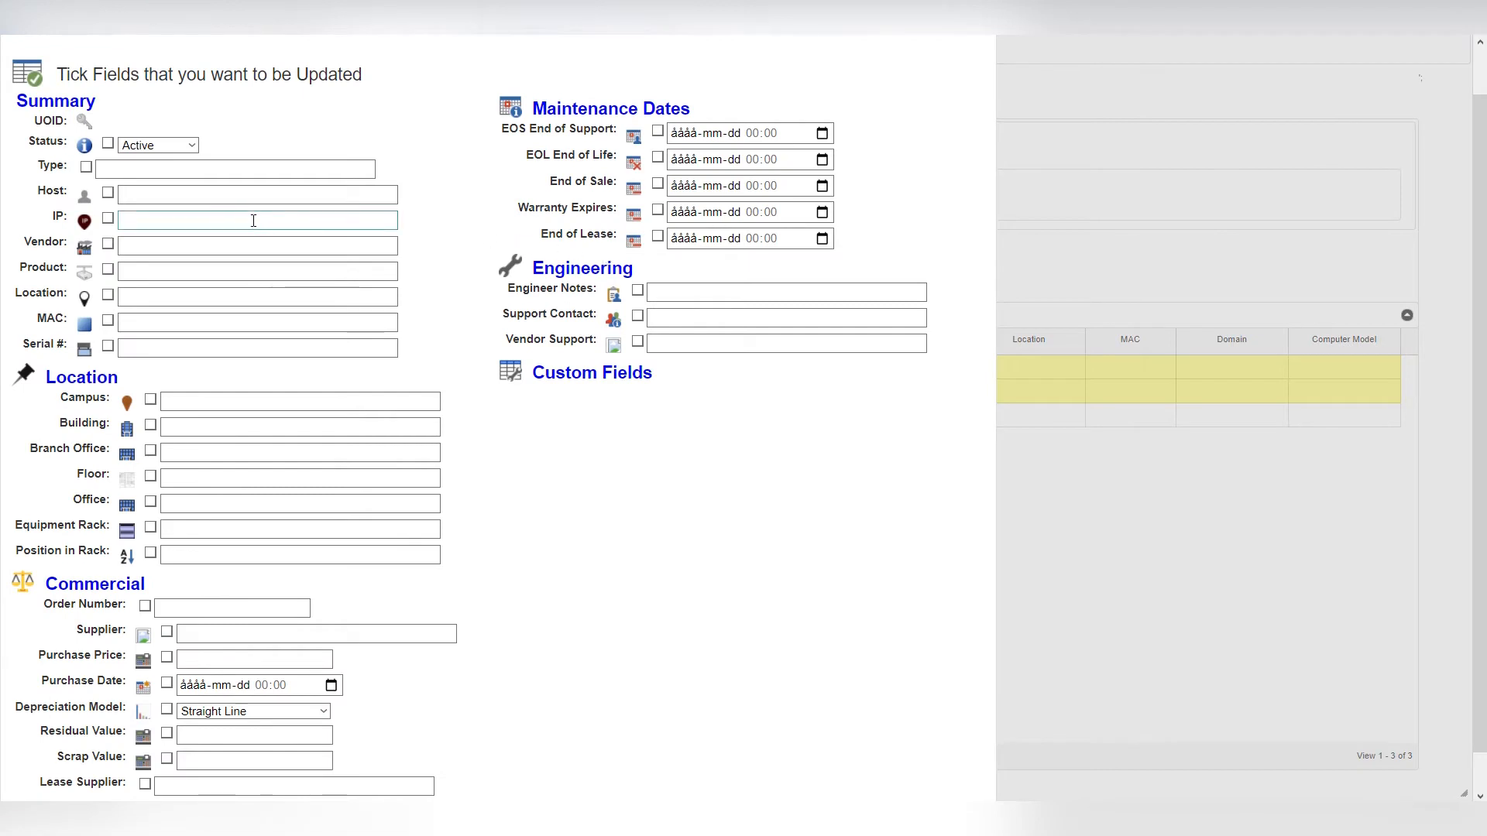
{"action": "left_click", "coordinate": [151, 198]}
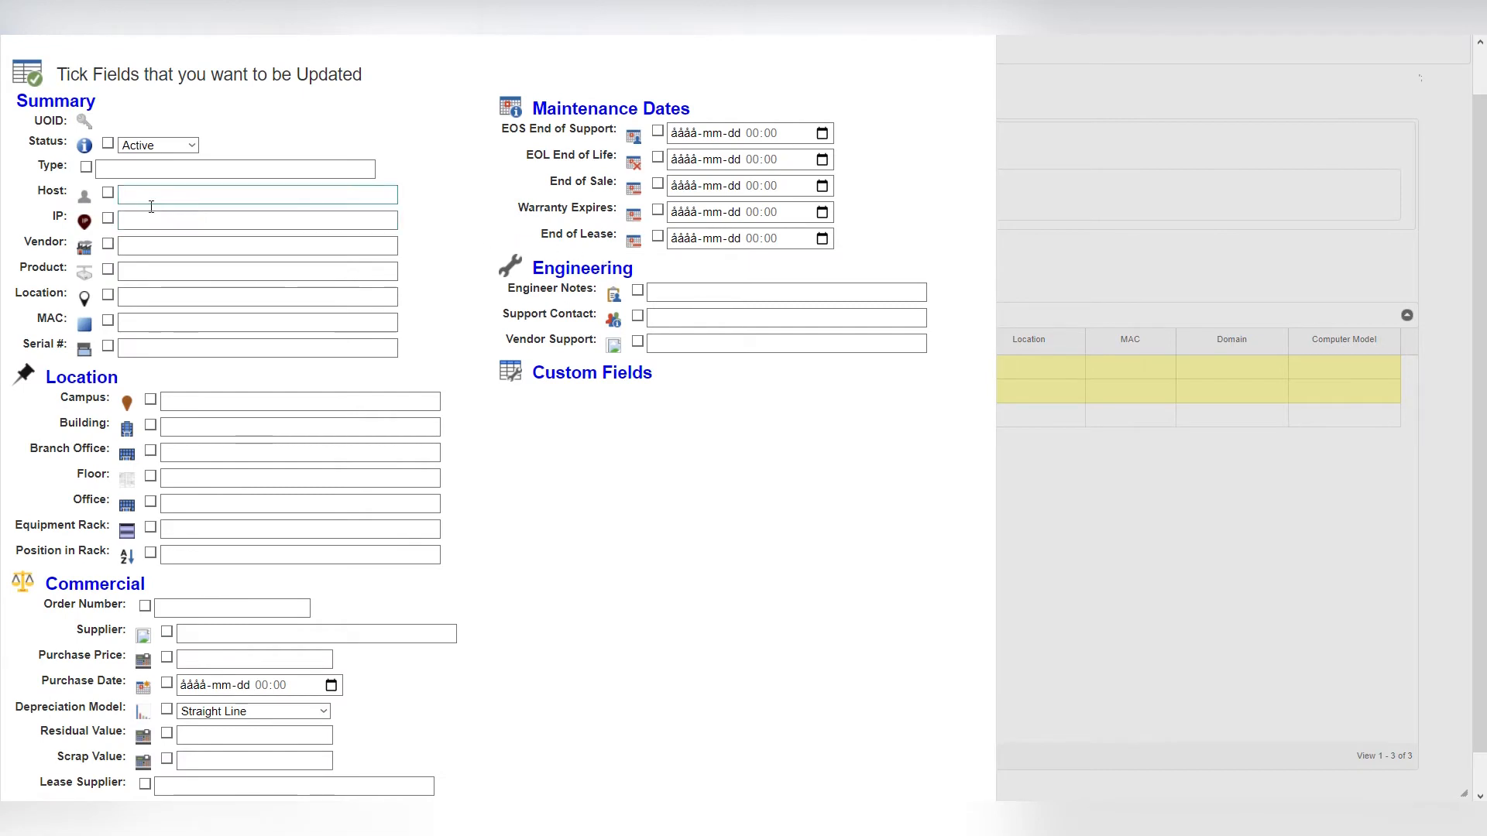
{"action": "left_click", "coordinate": [86, 168]}
{"action": "left_click", "coordinate": [135, 174]}
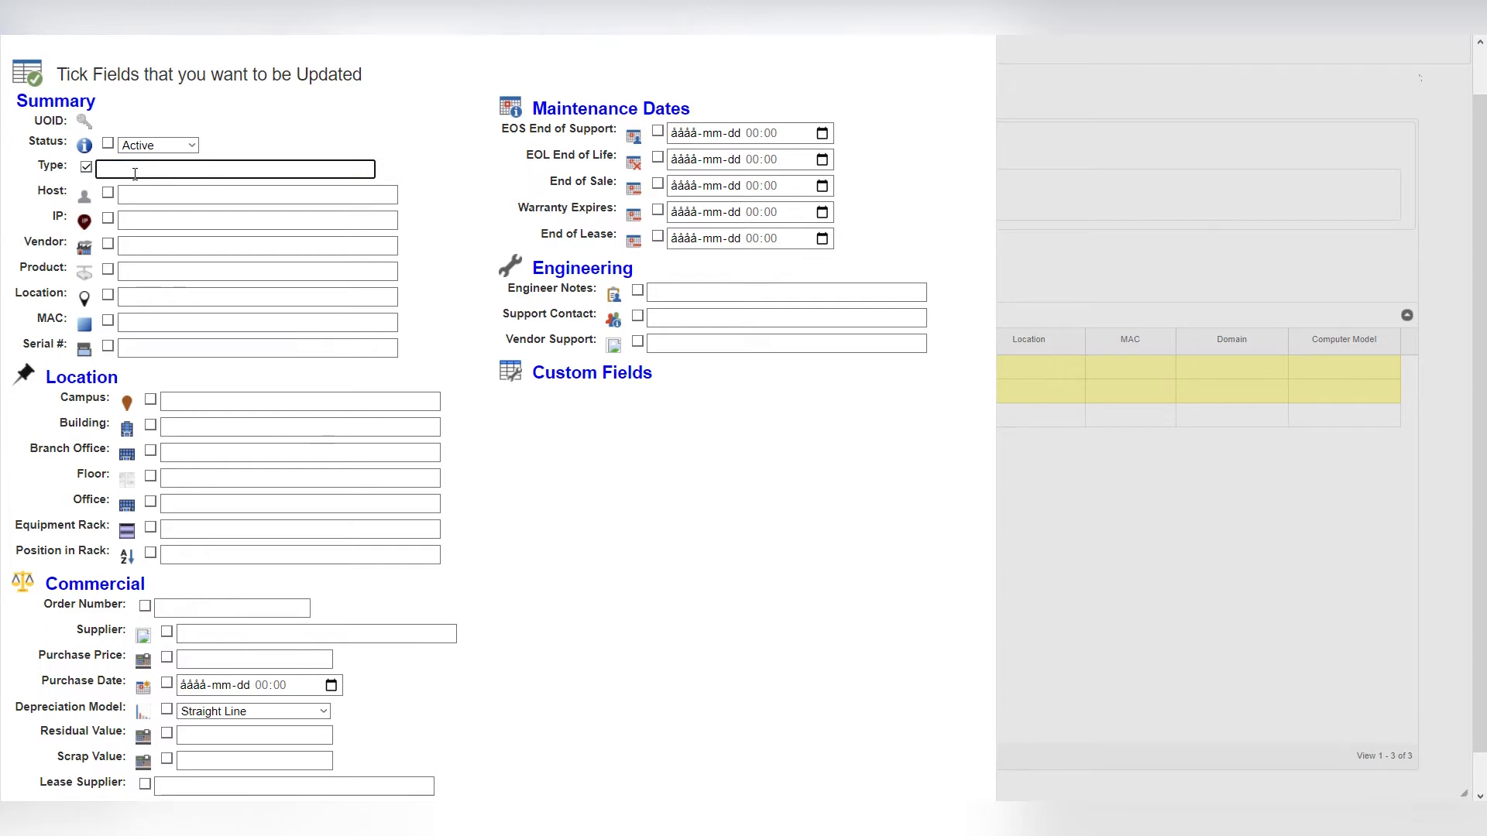
{"action": "type", "text": "hi"}
{"action": "scroll", "coordinate": [581, 470], "scroll_direction": "down", "scroll_amount": 1}
{"action": "type", "text": "i"}
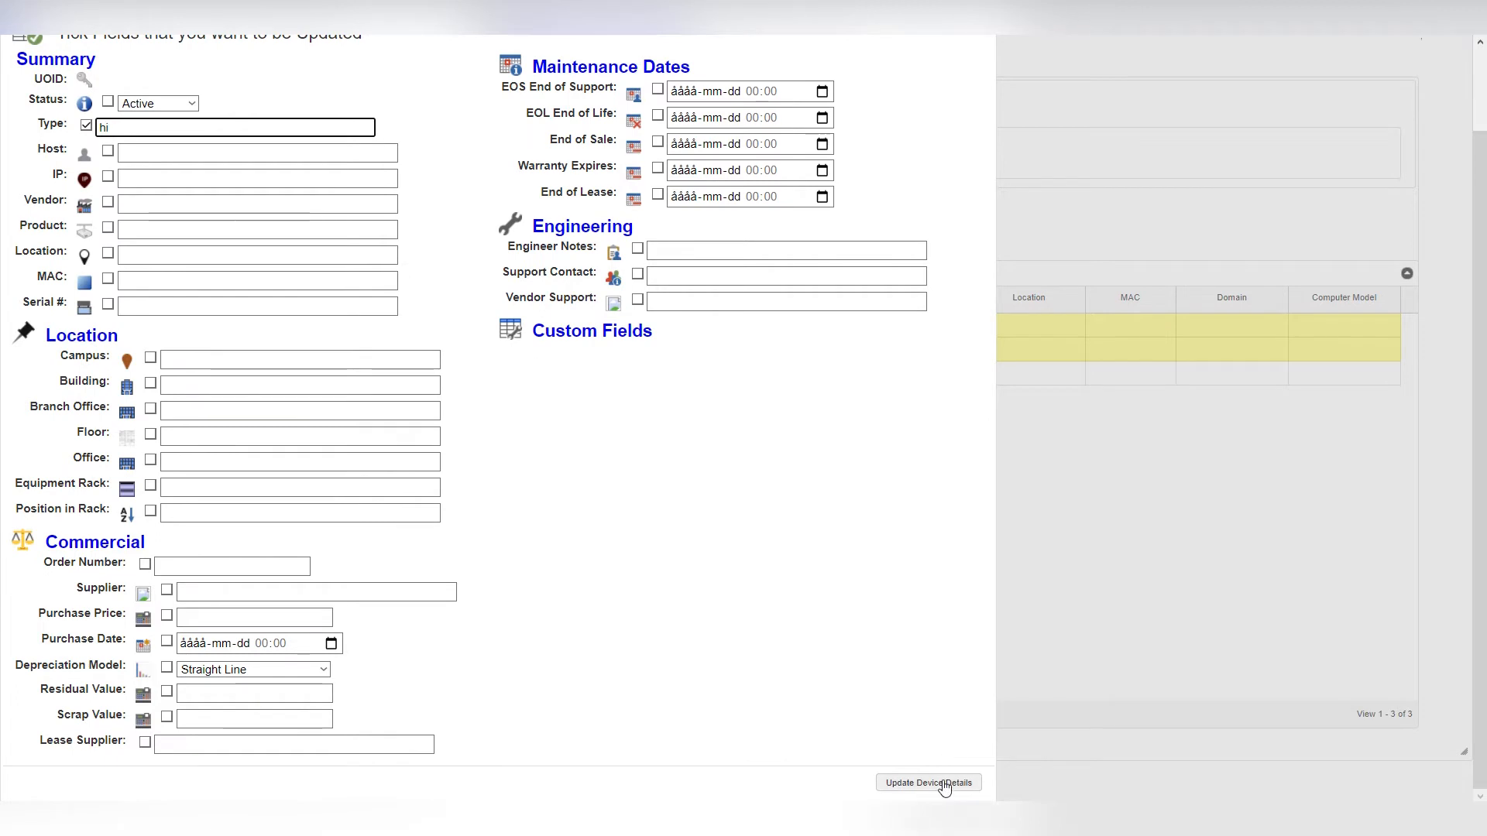
{"action": "left_click", "coordinate": [939, 784]}
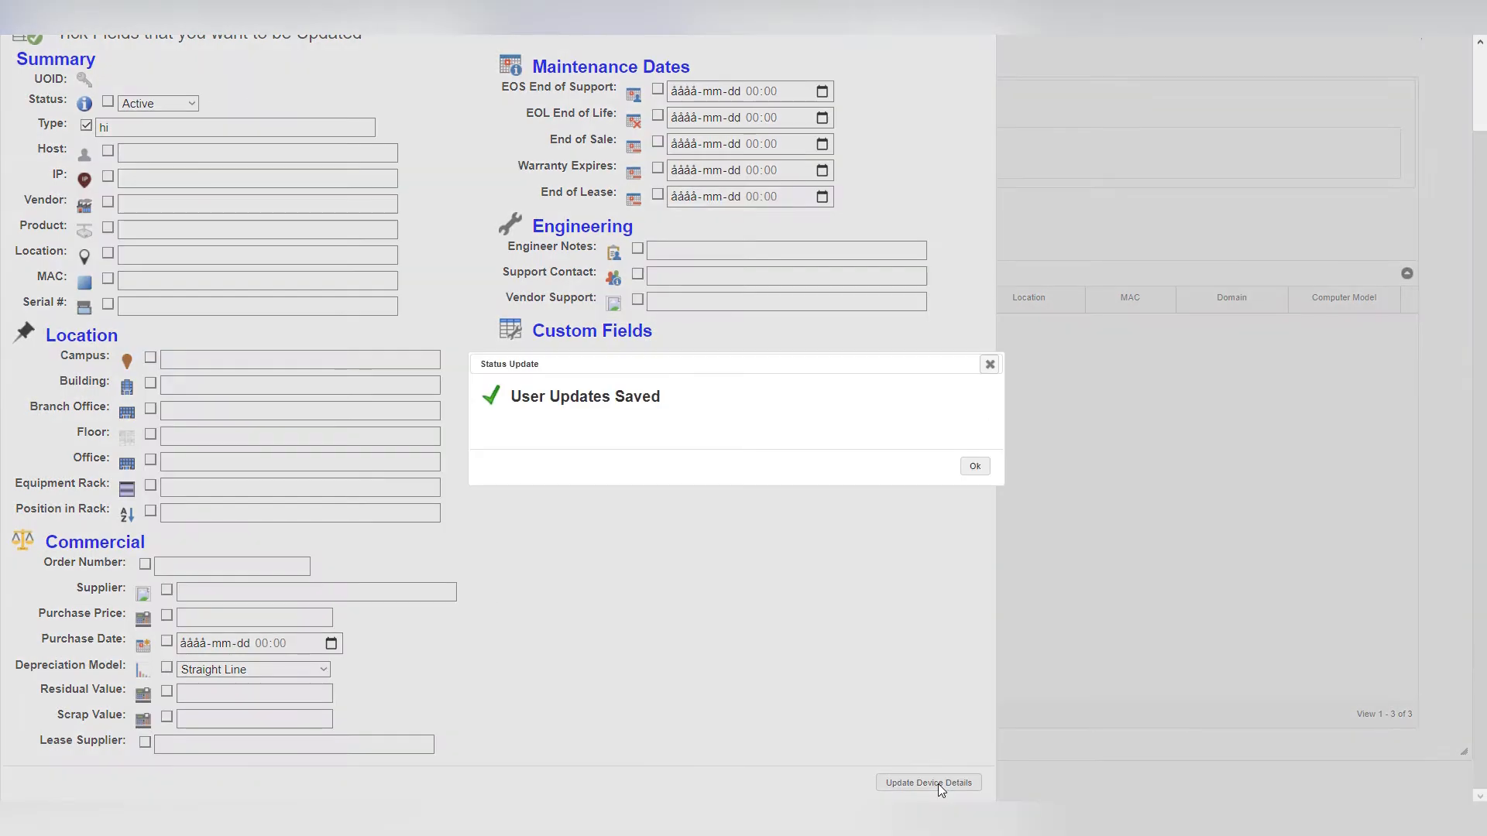
{"action": "left_click", "coordinate": [975, 467]}
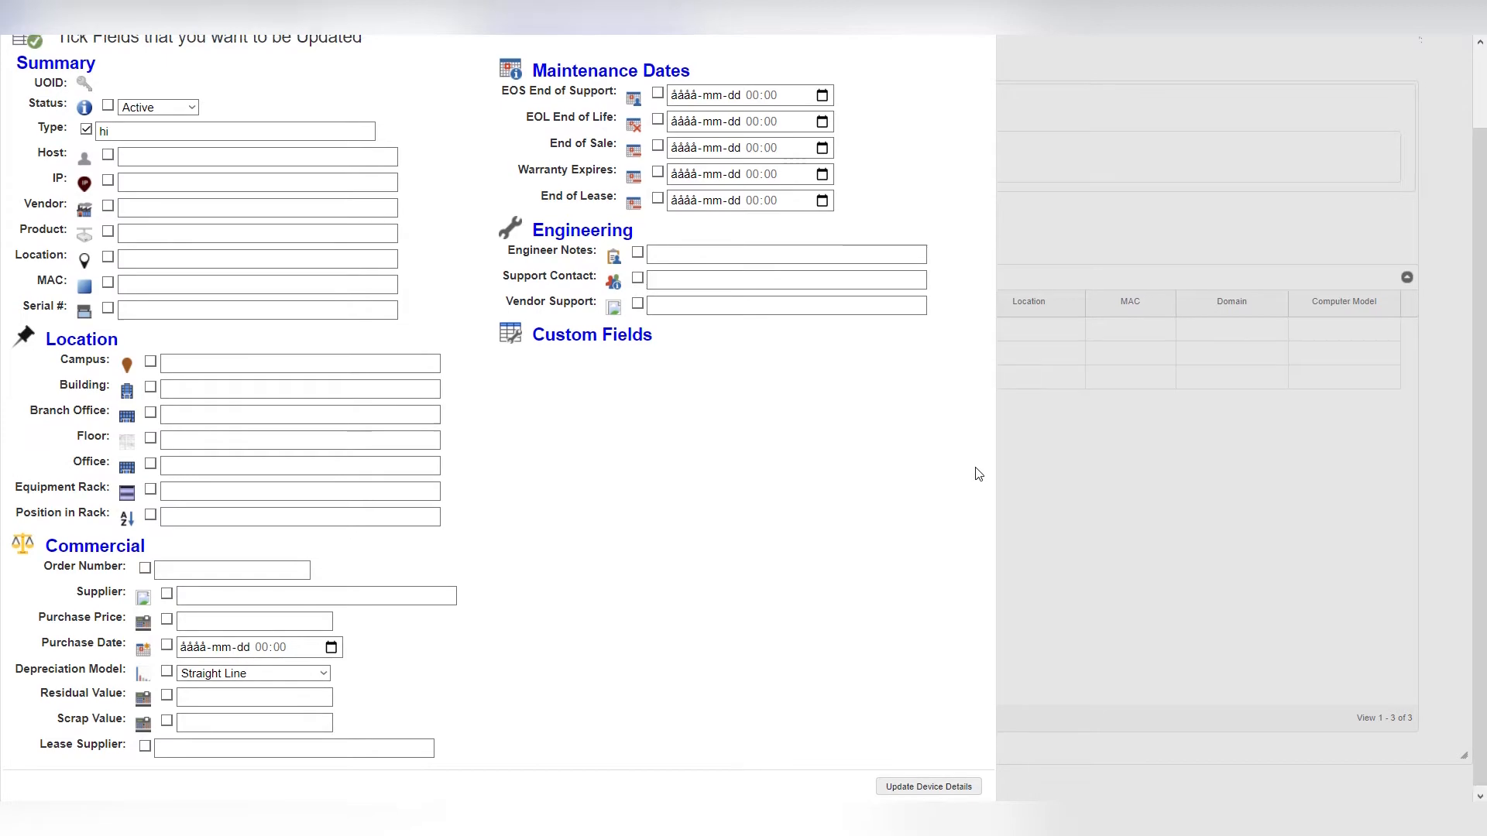
{"action": "scroll", "coordinate": [968, 430], "scroll_direction": "up", "scroll_amount": 2}
{"action": "left_click", "coordinate": [981, 47]}
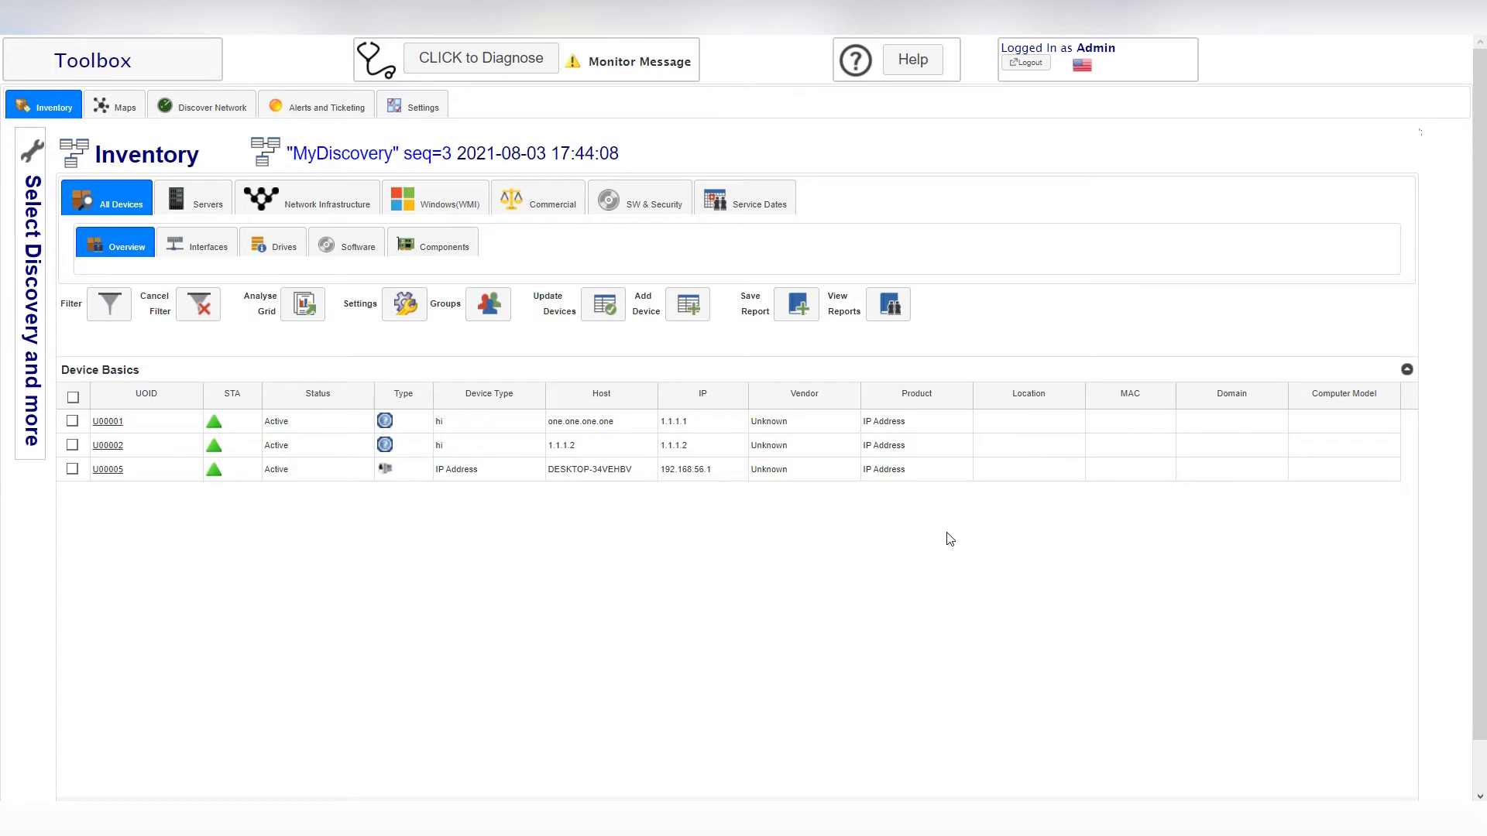
Step: Add a new device with the Type "hi2" to the inventory
{"action": "left_click", "coordinate": [700, 310]}
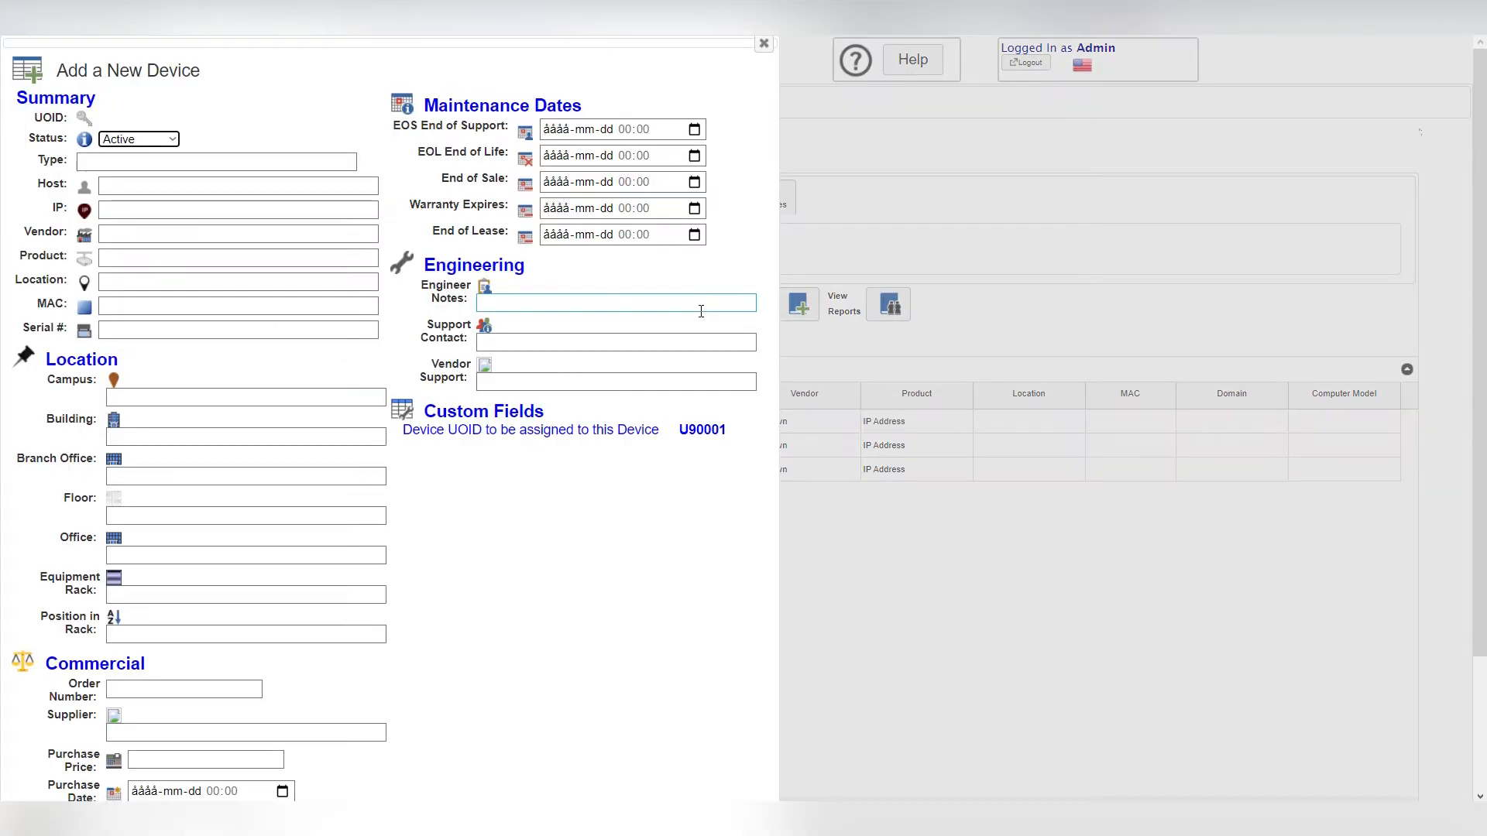
{"action": "left_click", "coordinate": [317, 162]}
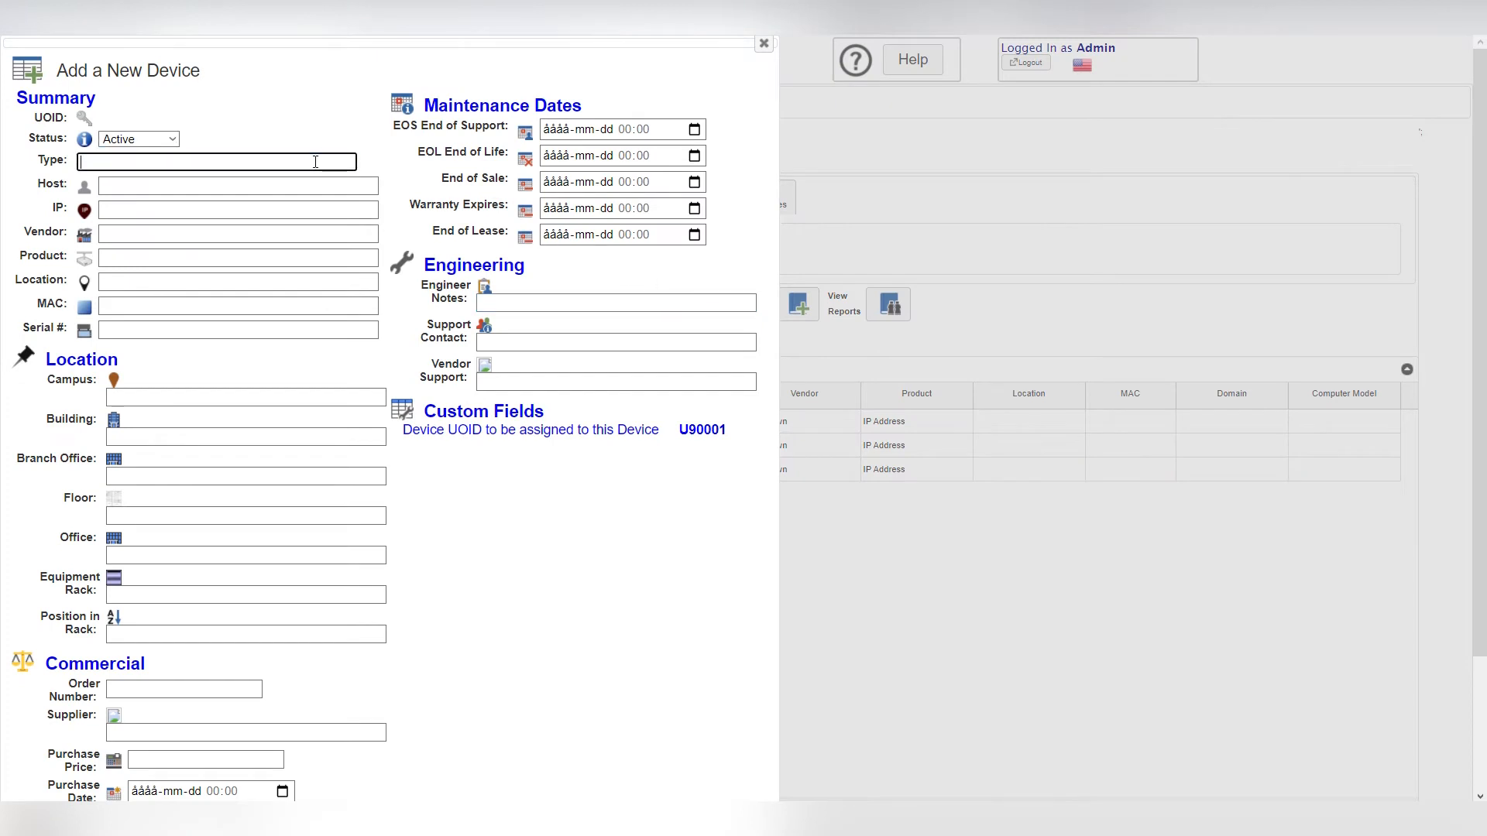
{"action": "type", "text": "hi2"}
{"action": "scroll", "coordinate": [551, 513], "scroll_direction": "down", "scroll_amount": 2}
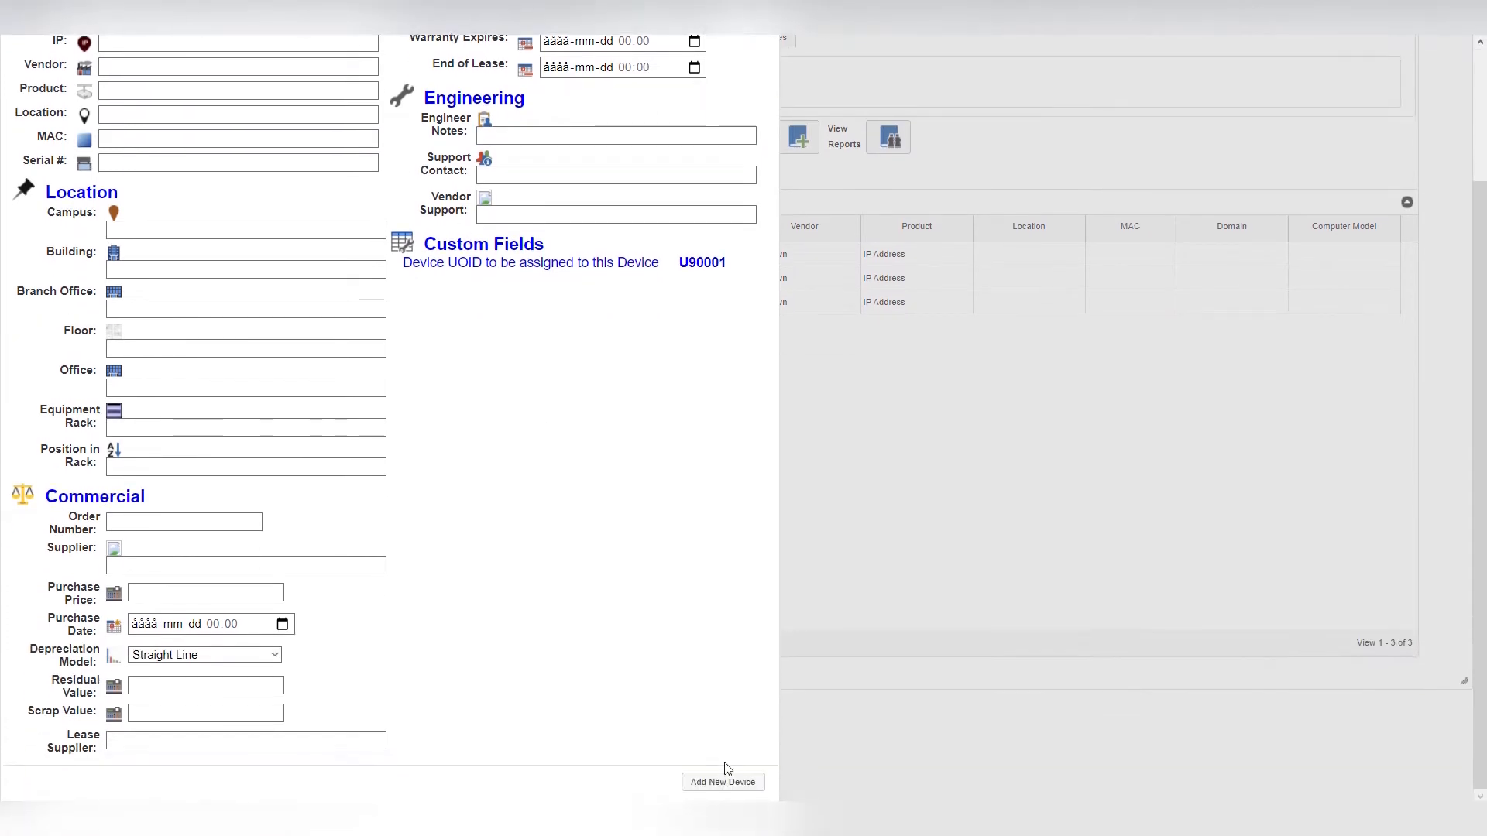
{"action": "left_click", "coordinate": [733, 784]}
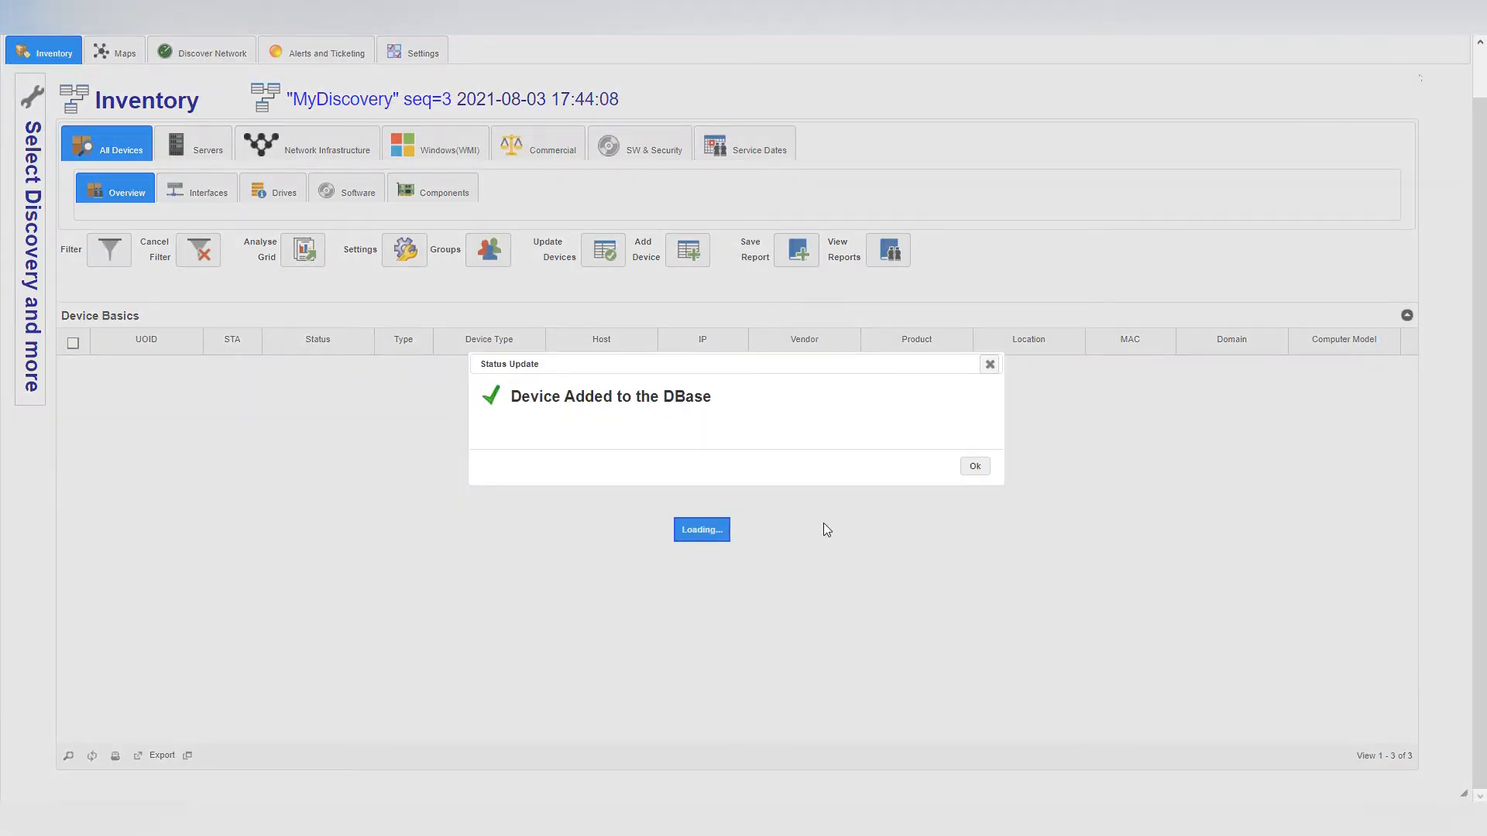
{"action": "left_click", "coordinate": [986, 465]}
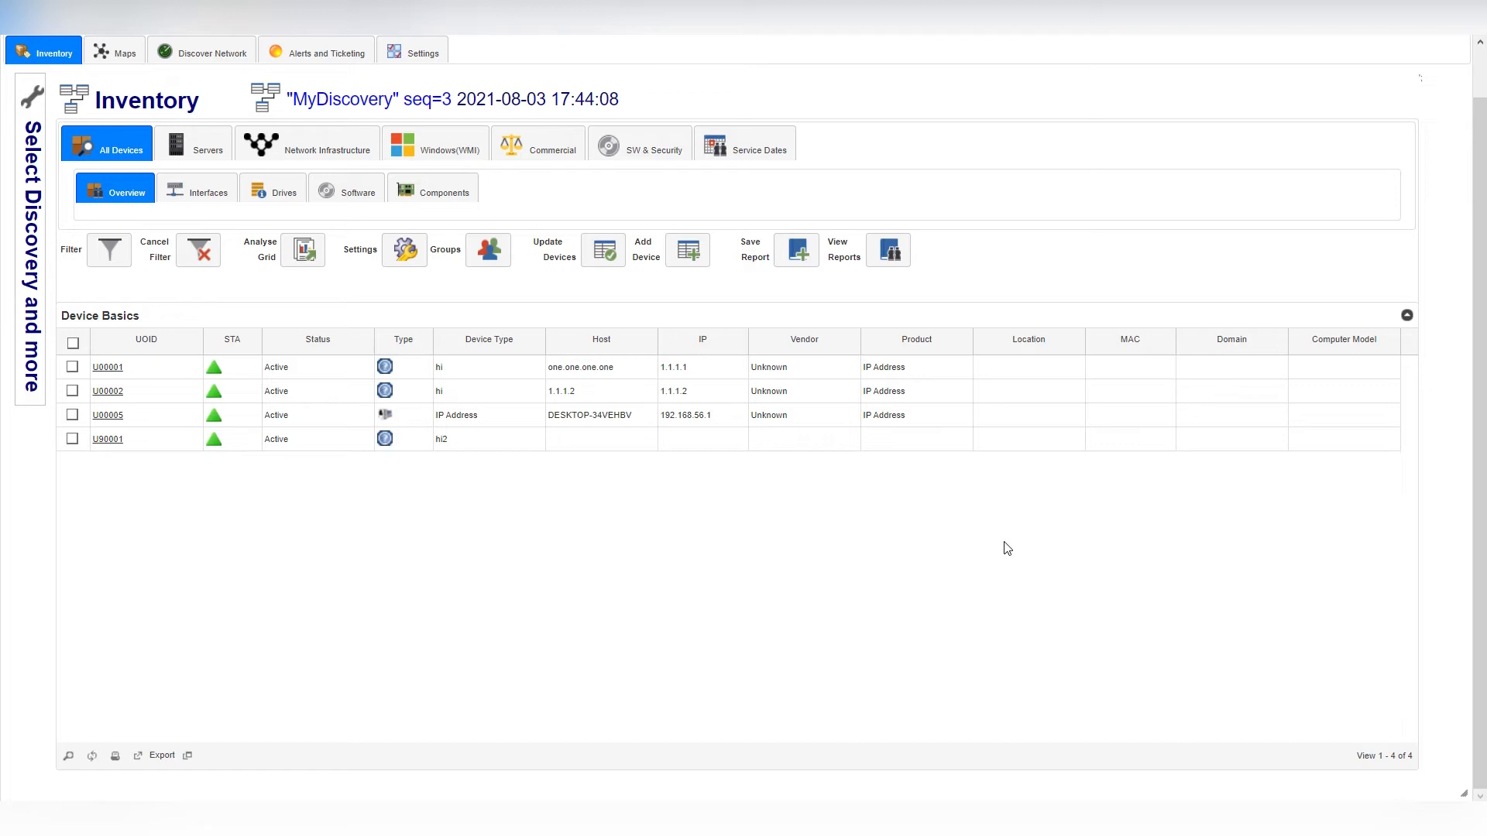
Step: Add a custom inventory field with the description "My Description", save it and close the inventory settings
{"action": "left_click", "coordinate": [419, 251]}
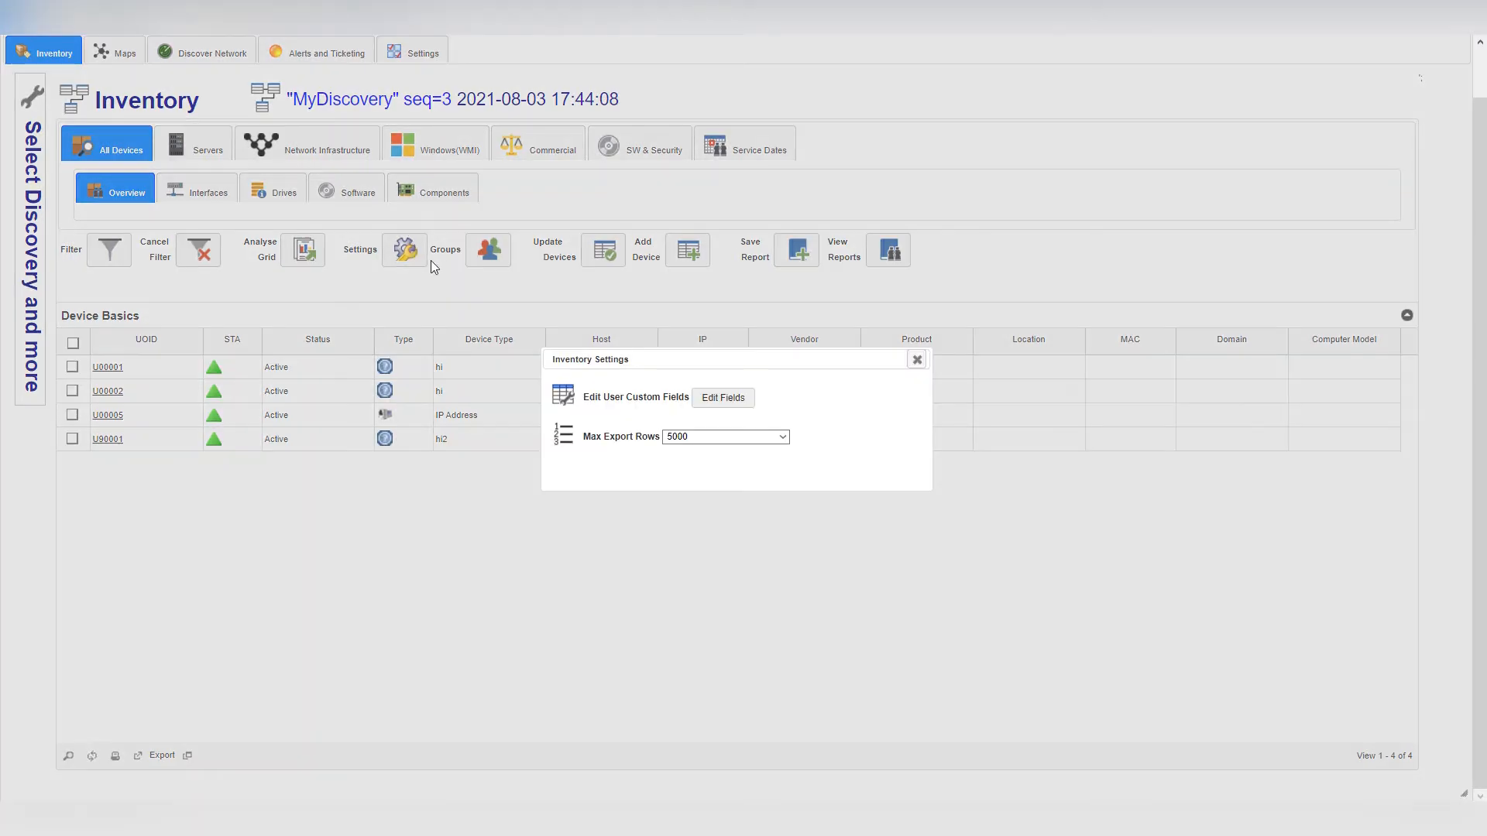
{"action": "left_click", "coordinate": [738, 408]}
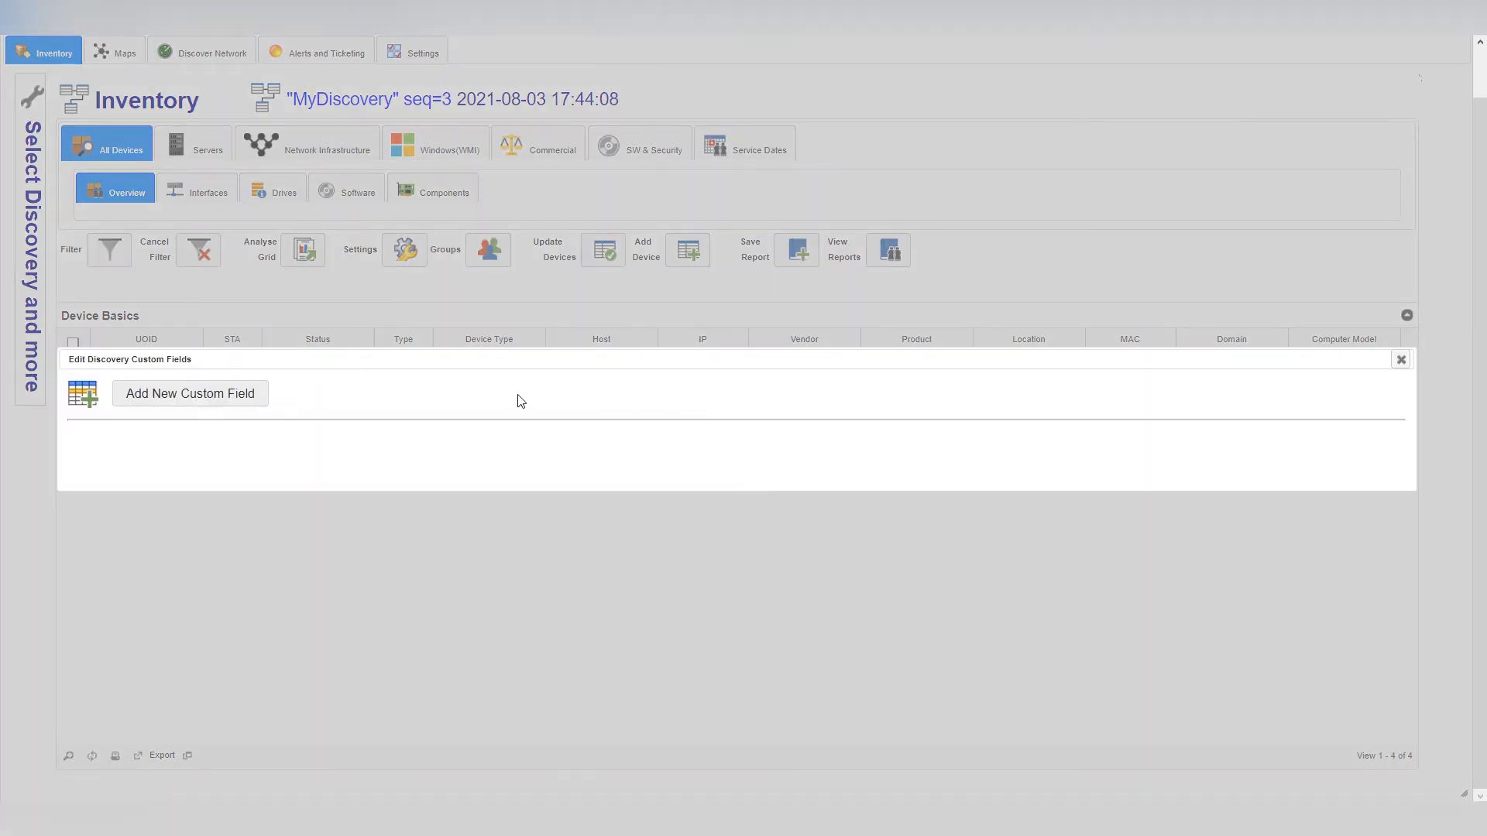
{"action": "left_click", "coordinate": [236, 399]}
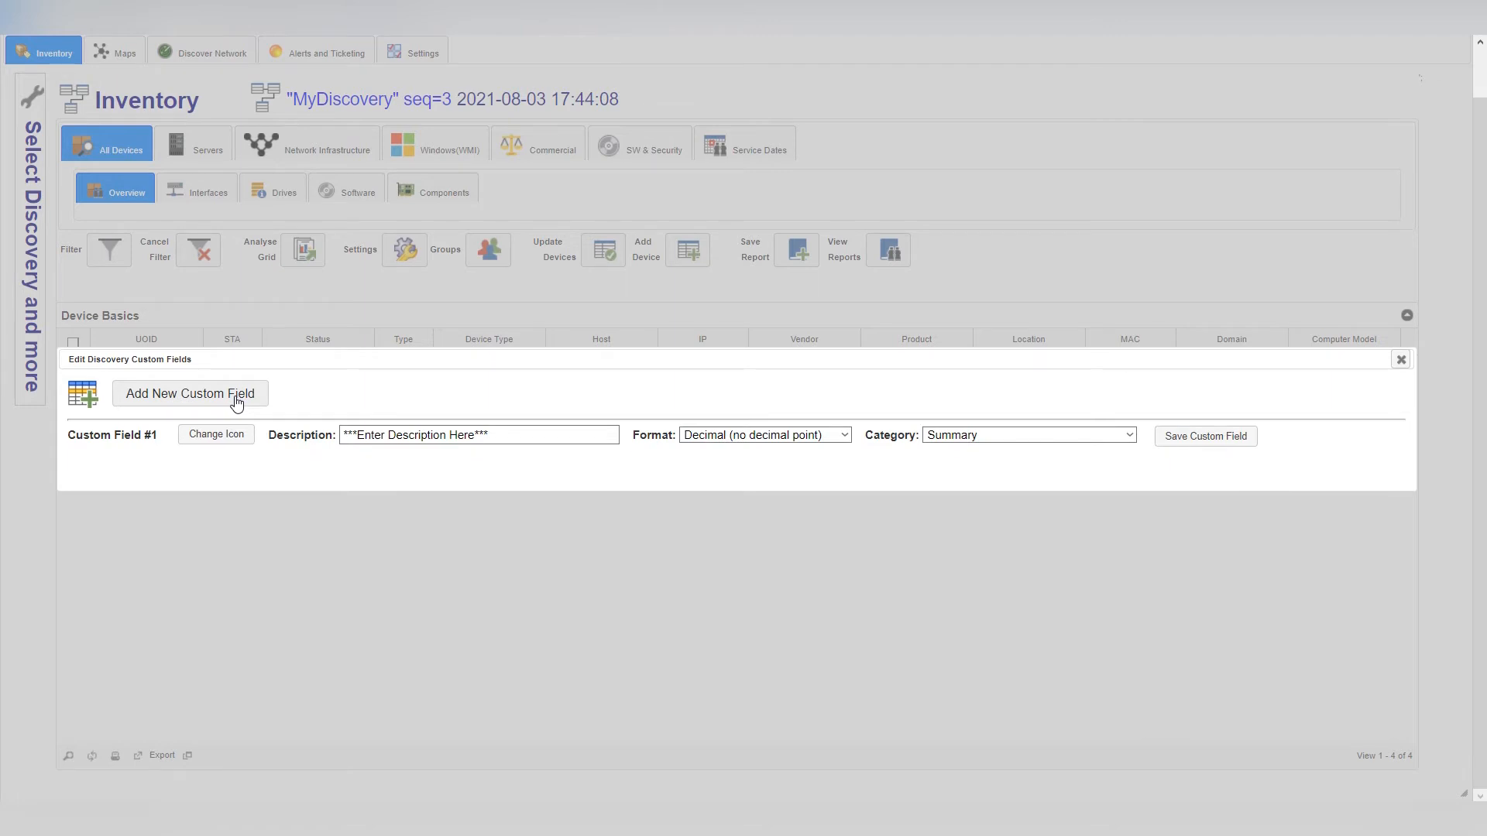
{"action": "left_click", "coordinate": [353, 436]}
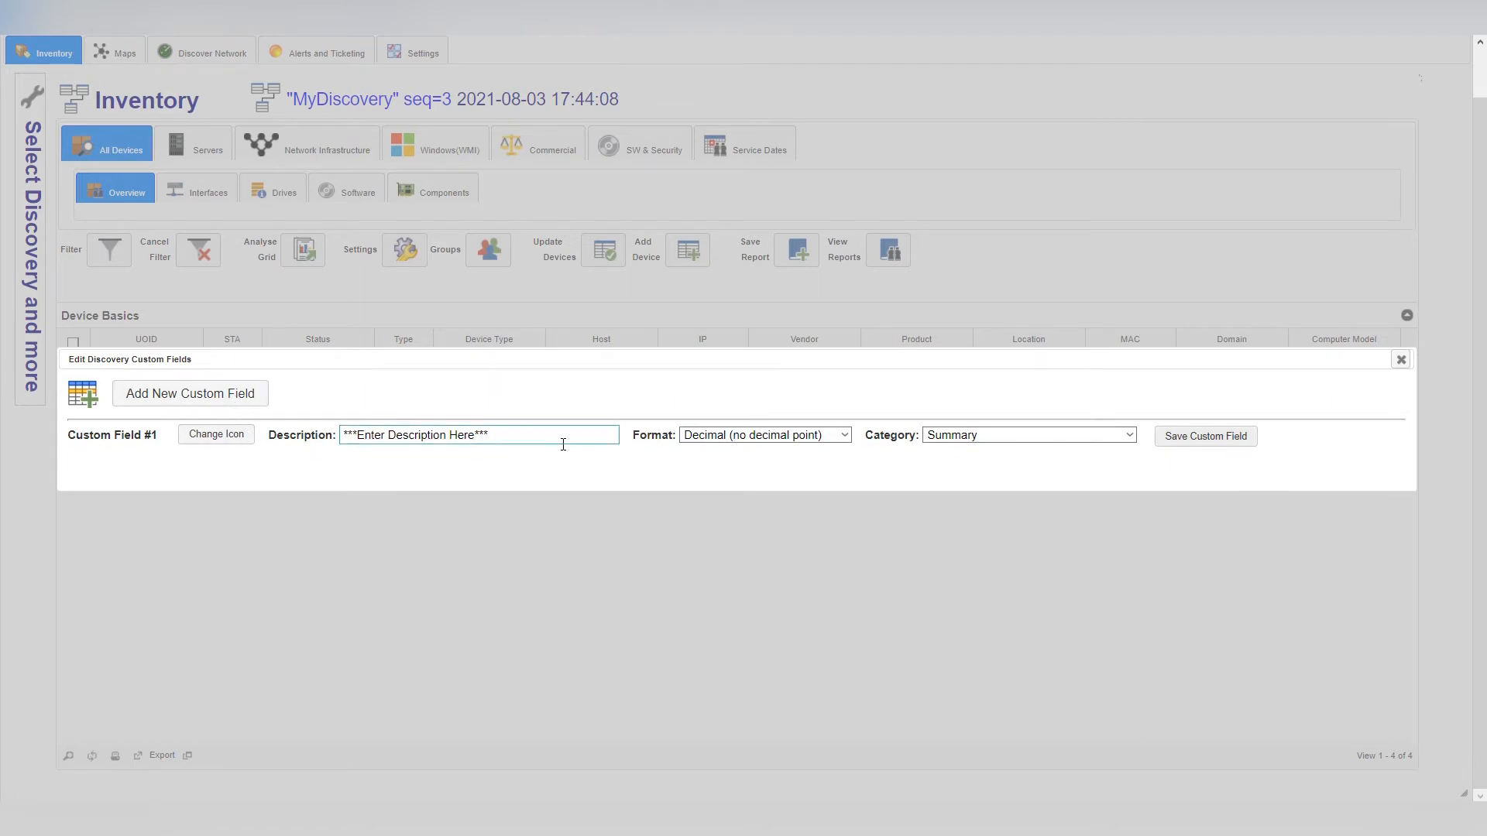
{"action": "left_click_drag", "start_coordinate": [563, 444], "coordinate": [323, 439]}
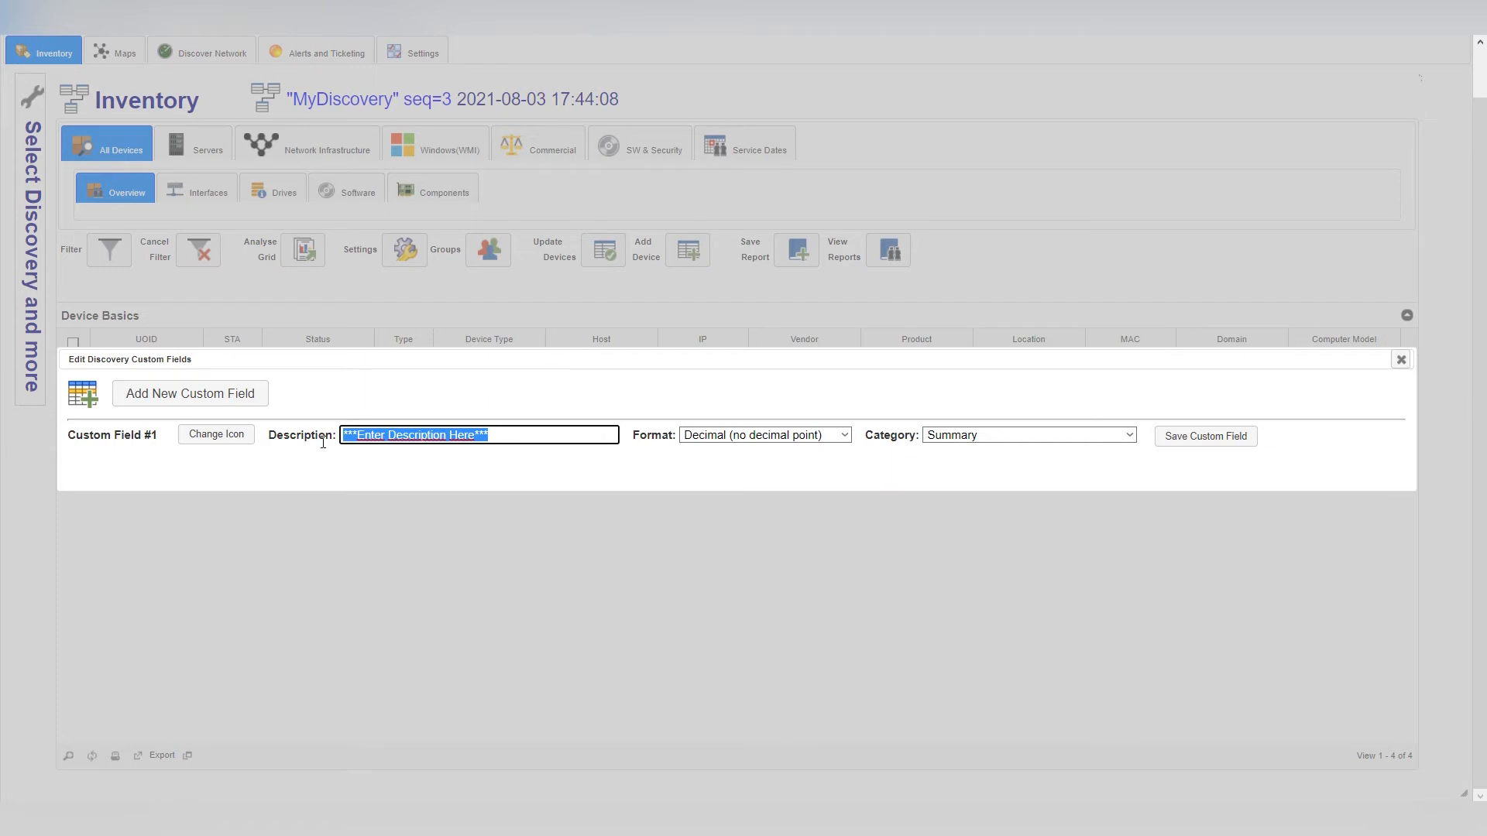
{"action": "type", "text": "My Description"}
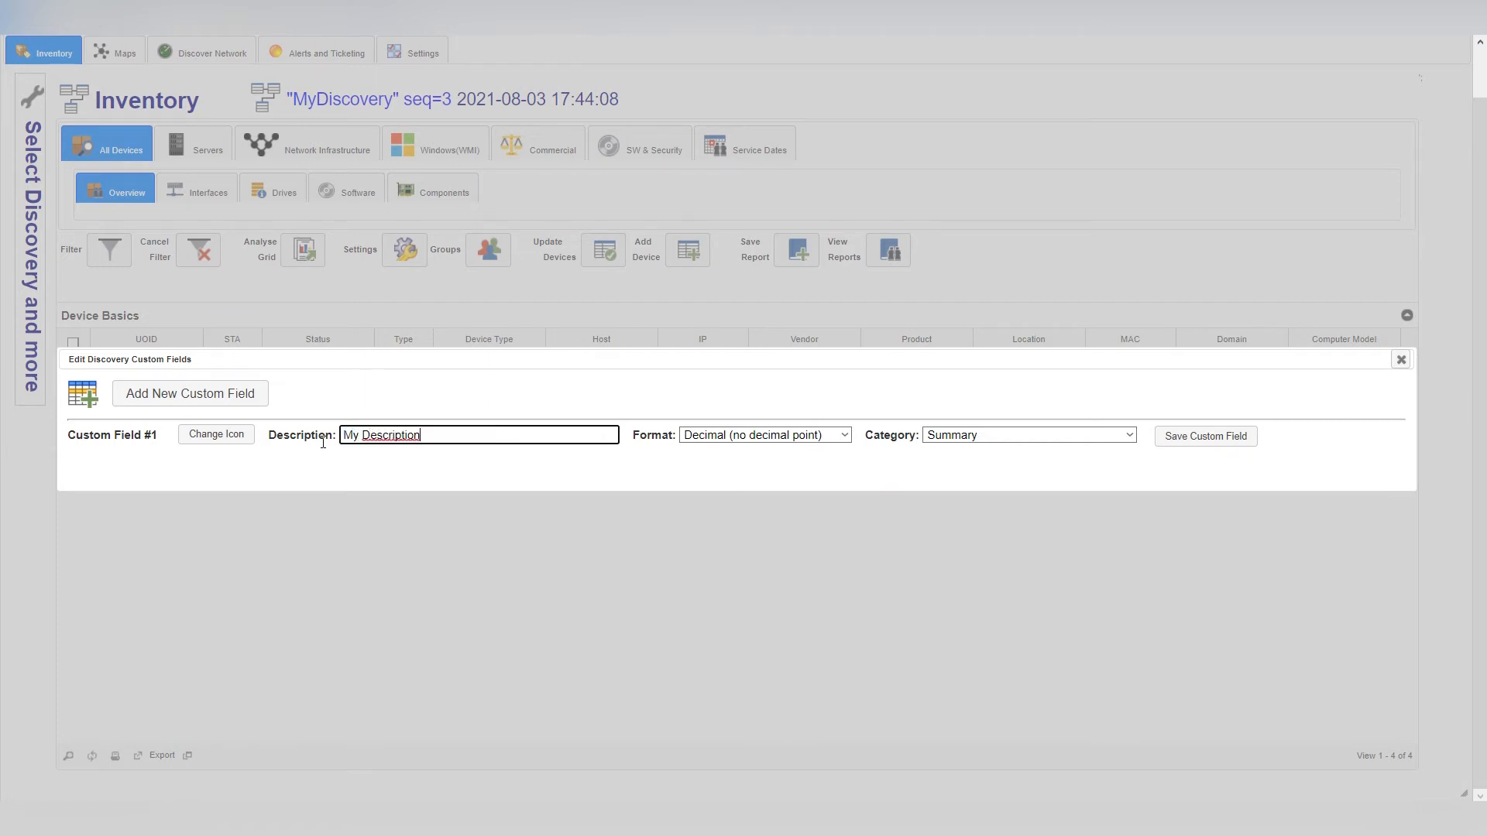
{"action": "left_click", "coordinate": [1177, 440]}
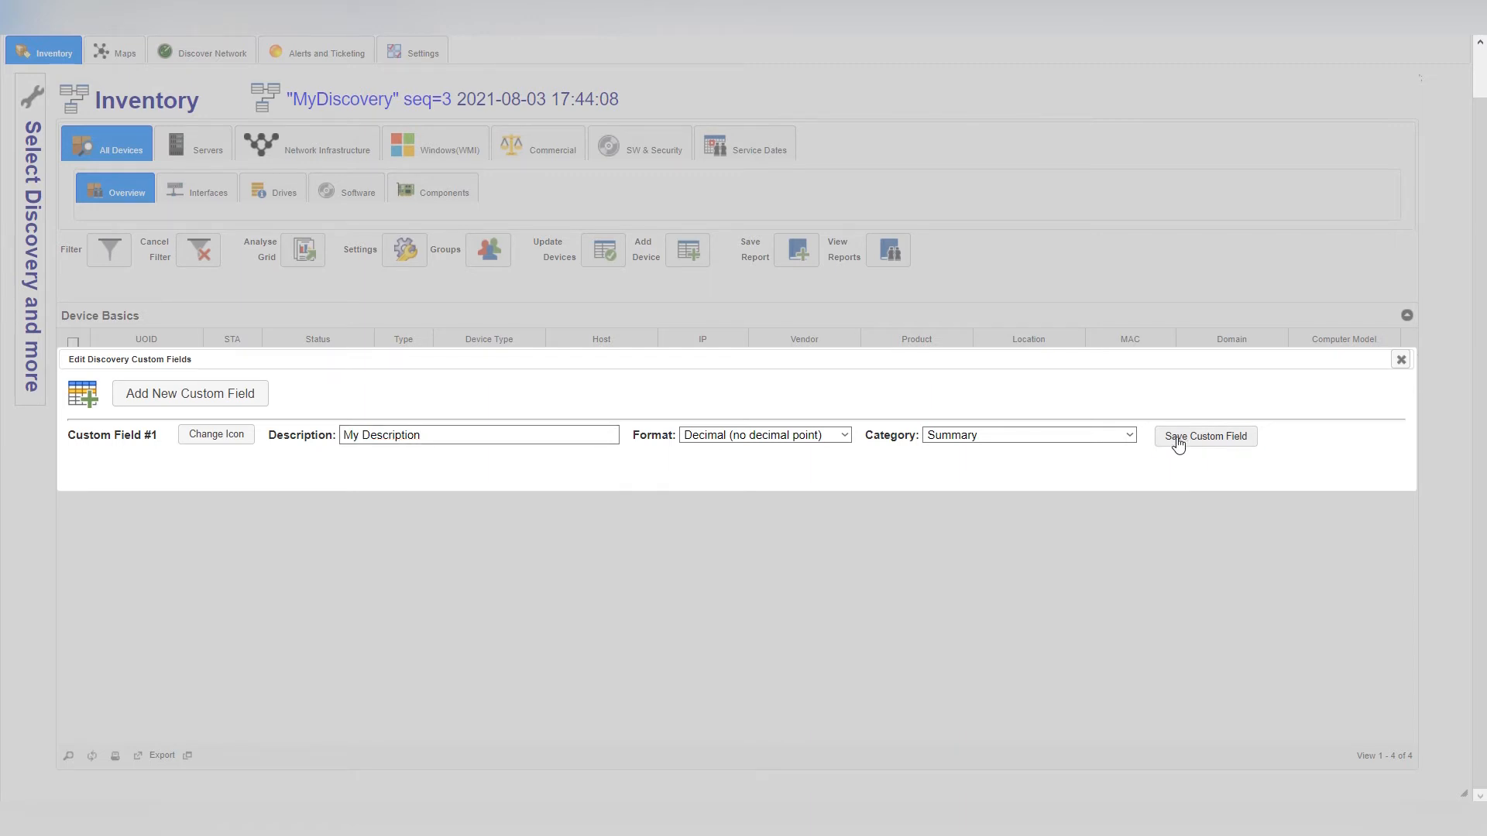
{"action": "left_click", "coordinate": [1407, 361]}
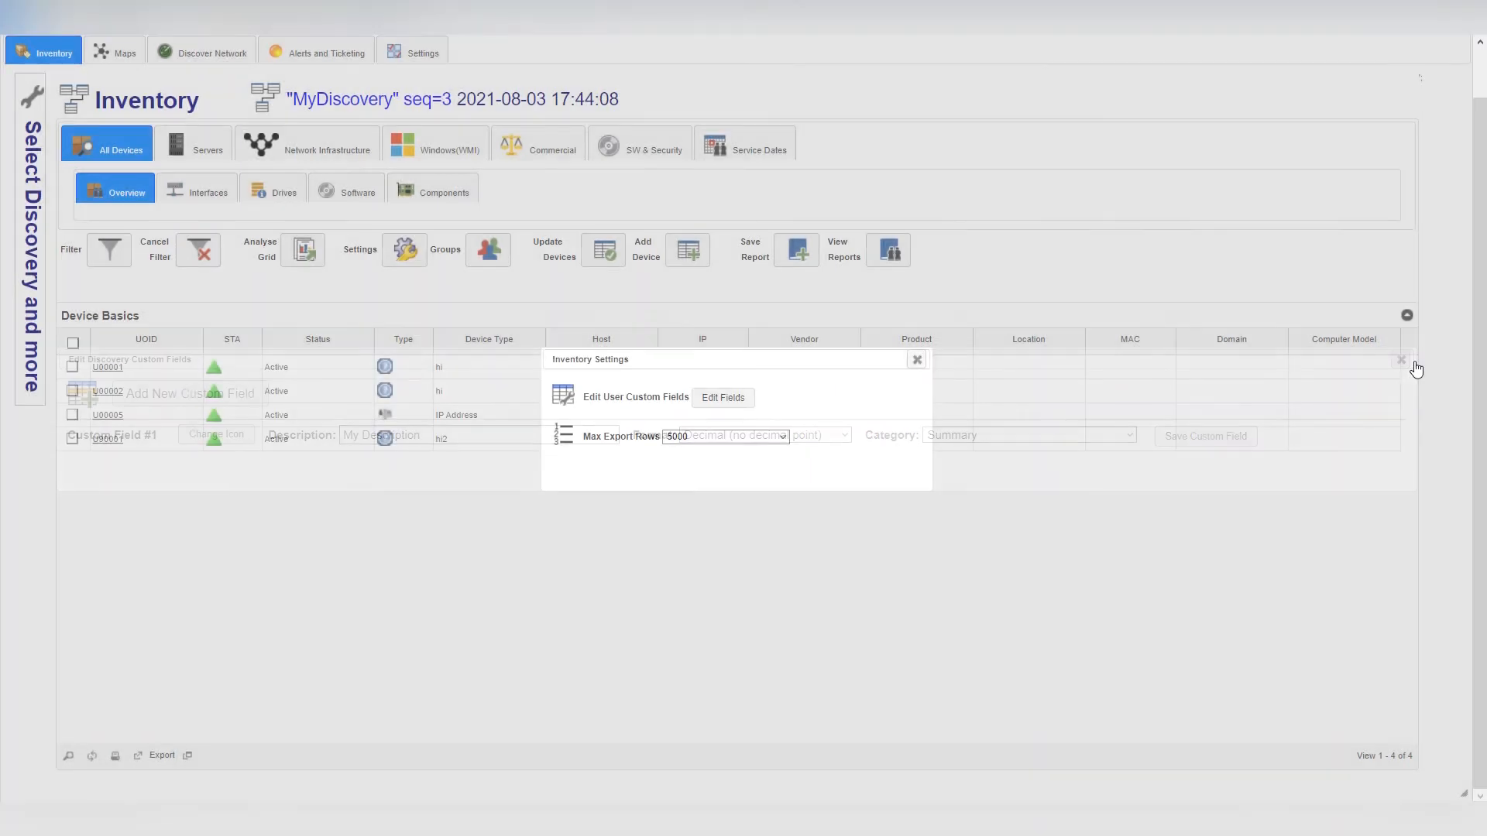
{"action": "left_click", "coordinate": [917, 359]}
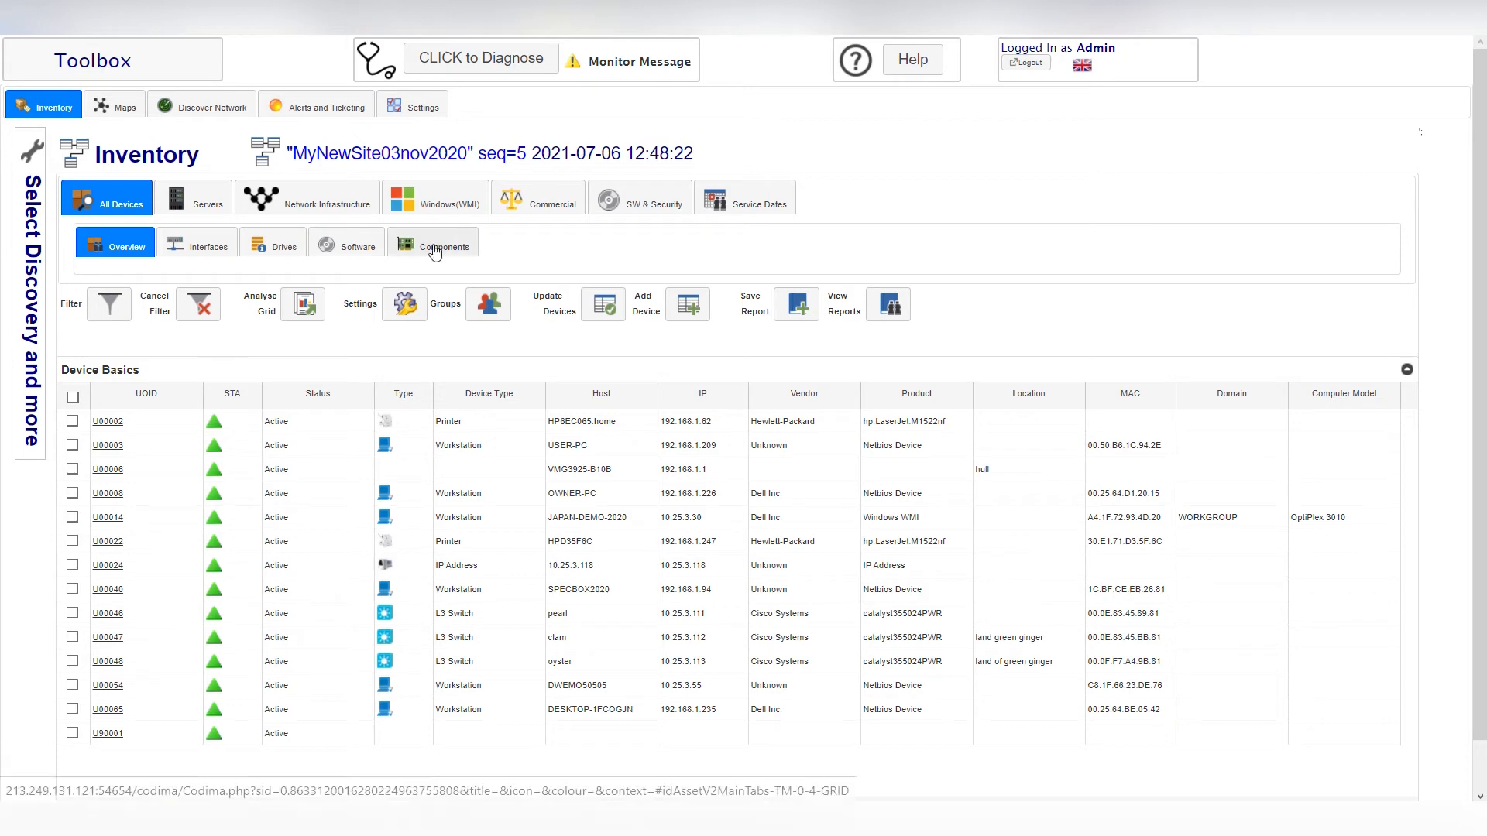
Step: Analyse the Device Basics grid as a graph summarised by Vendor
{"action": "left_click", "coordinate": [311, 308]}
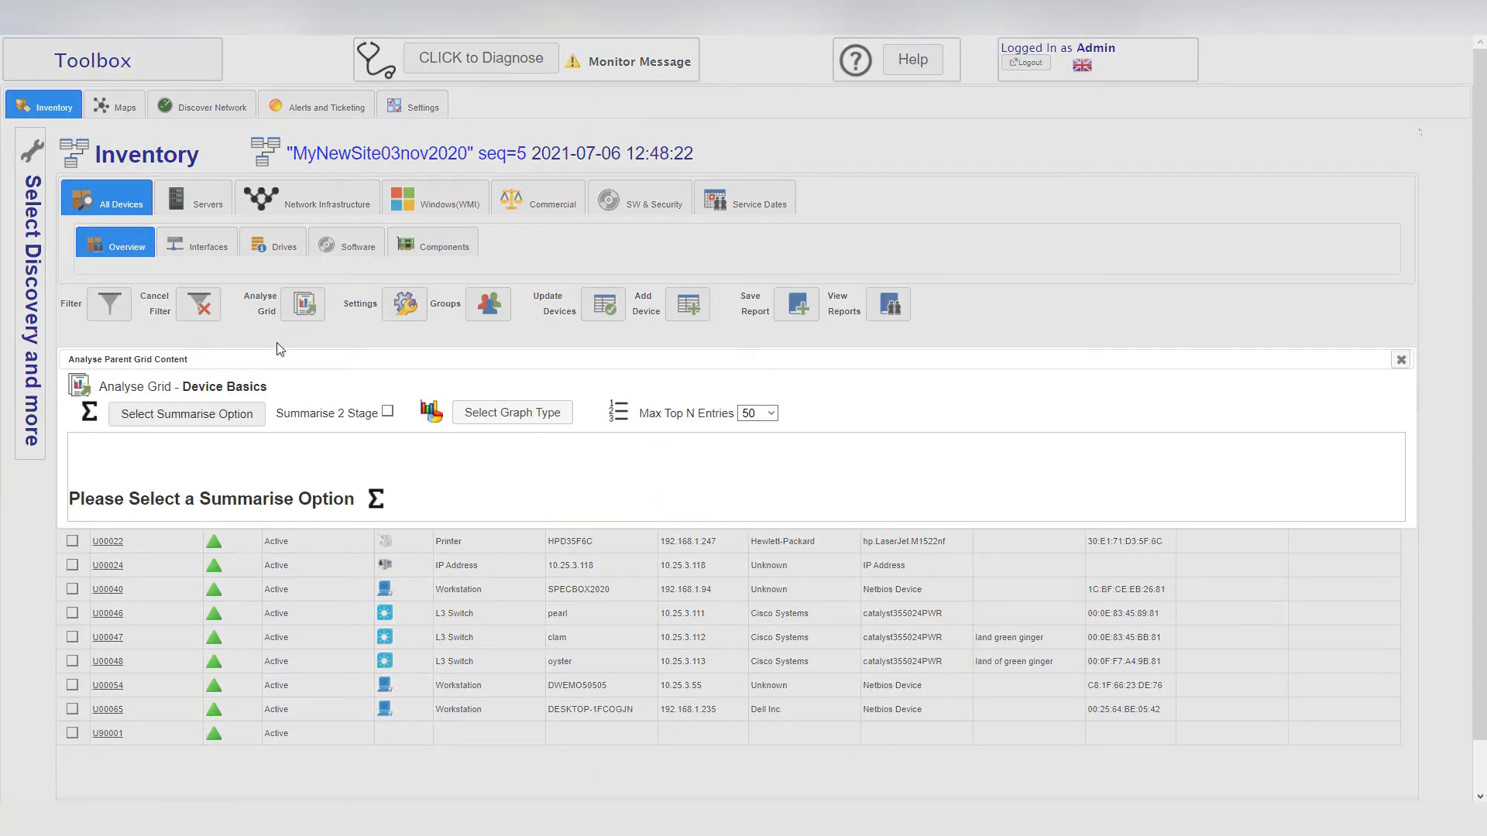
{"action": "left_click", "coordinate": [230, 416]}
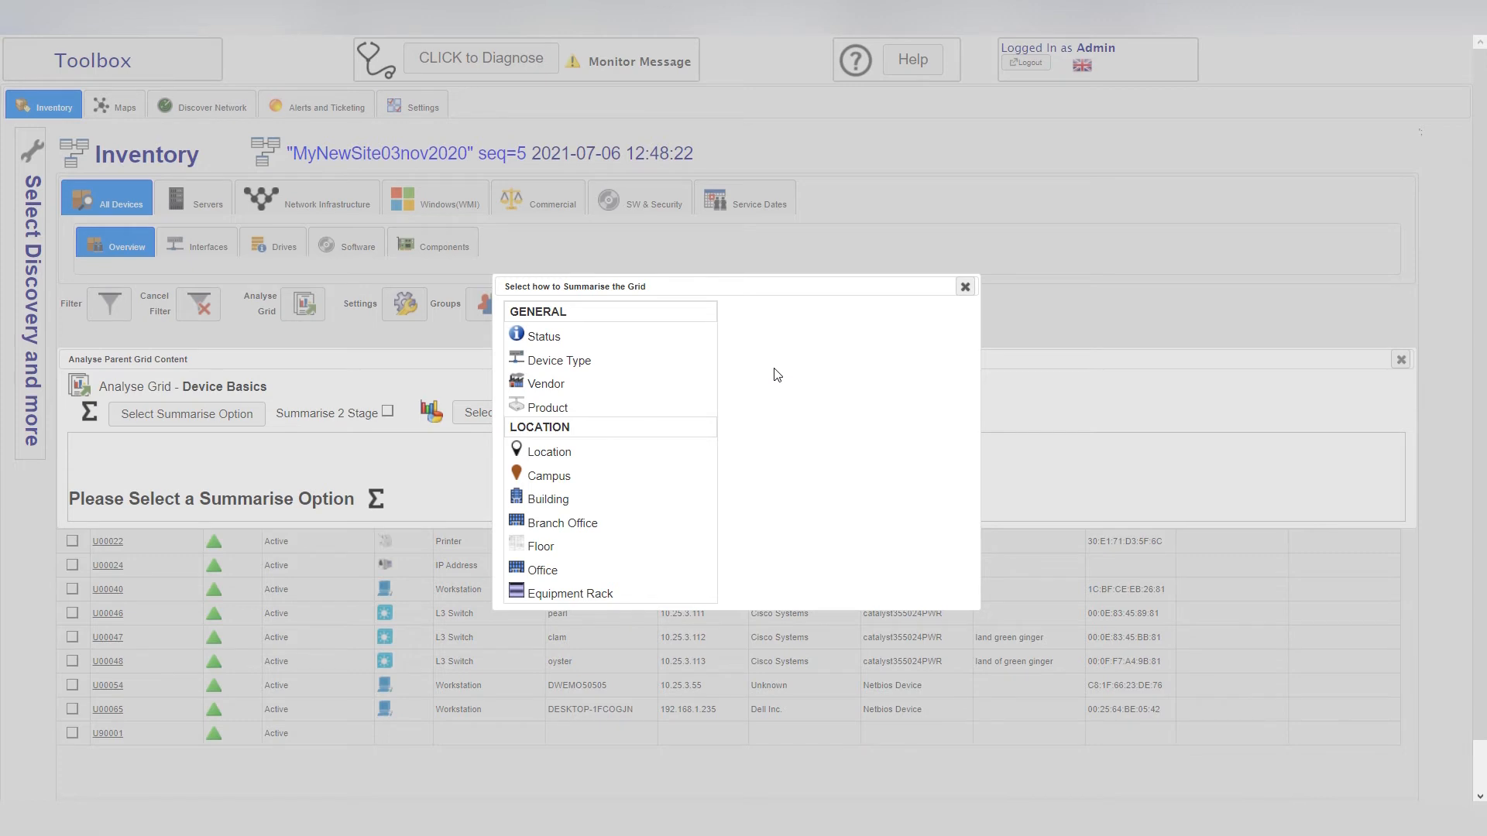
{"action": "left_click", "coordinate": [700, 385]}
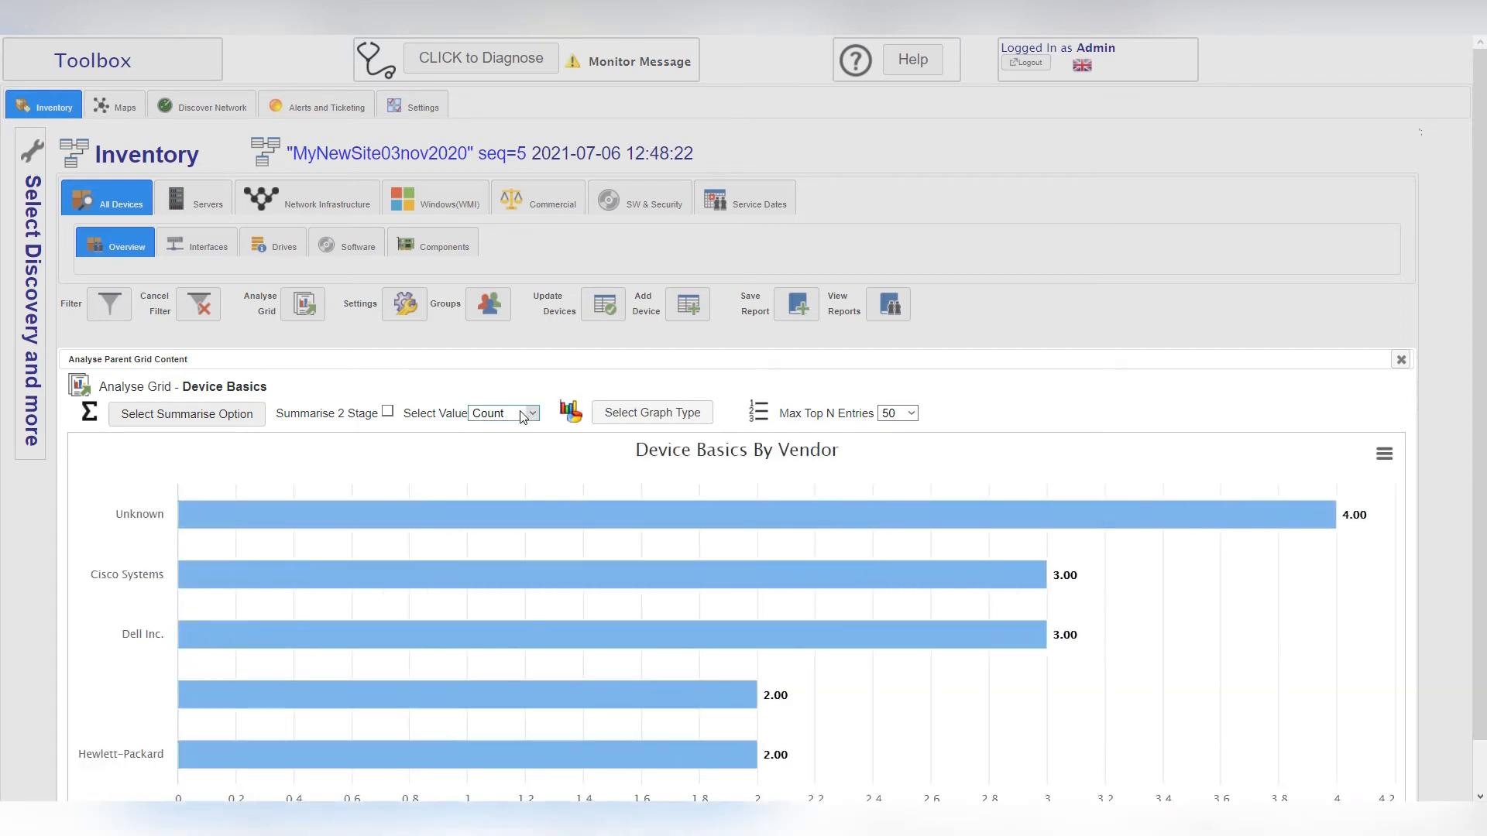
Step: Set the vendor graph's value to % of Total and change its graph type to Pie
{"action": "left_click", "coordinate": [523, 416]}
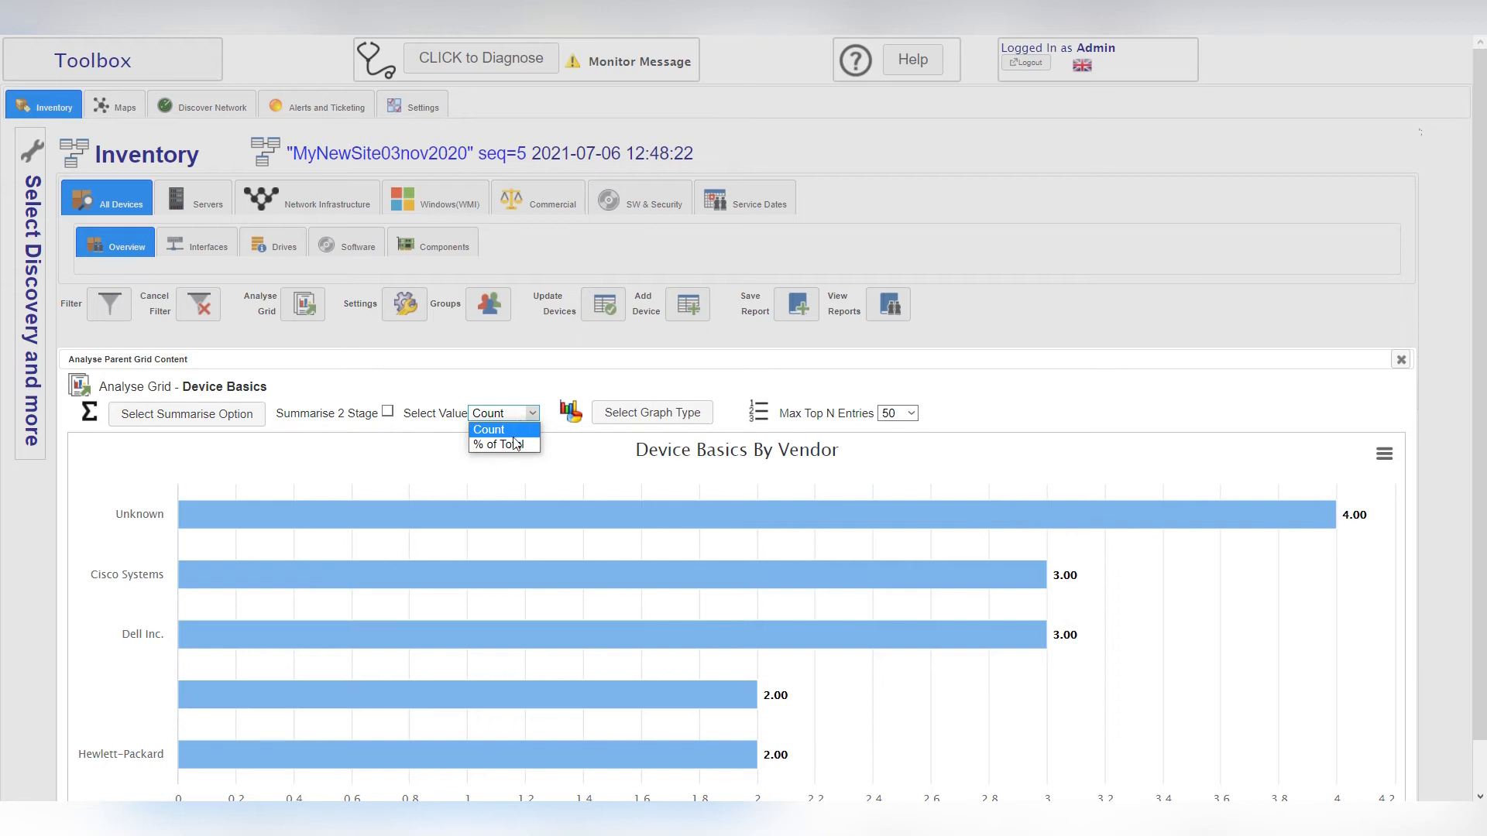
{"action": "left_click", "coordinate": [511, 444]}
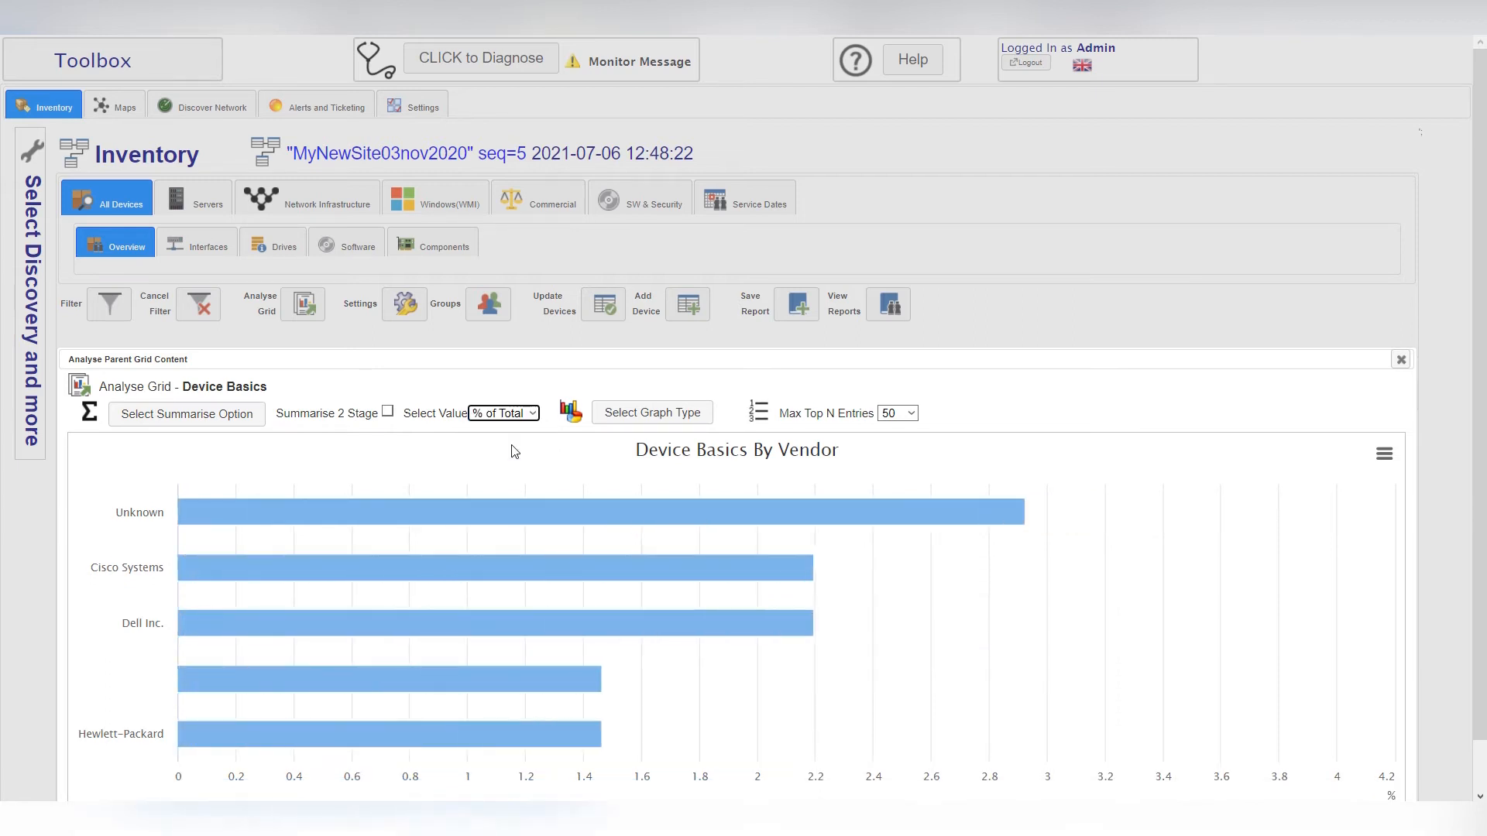
{"action": "left_click", "coordinate": [648, 418]}
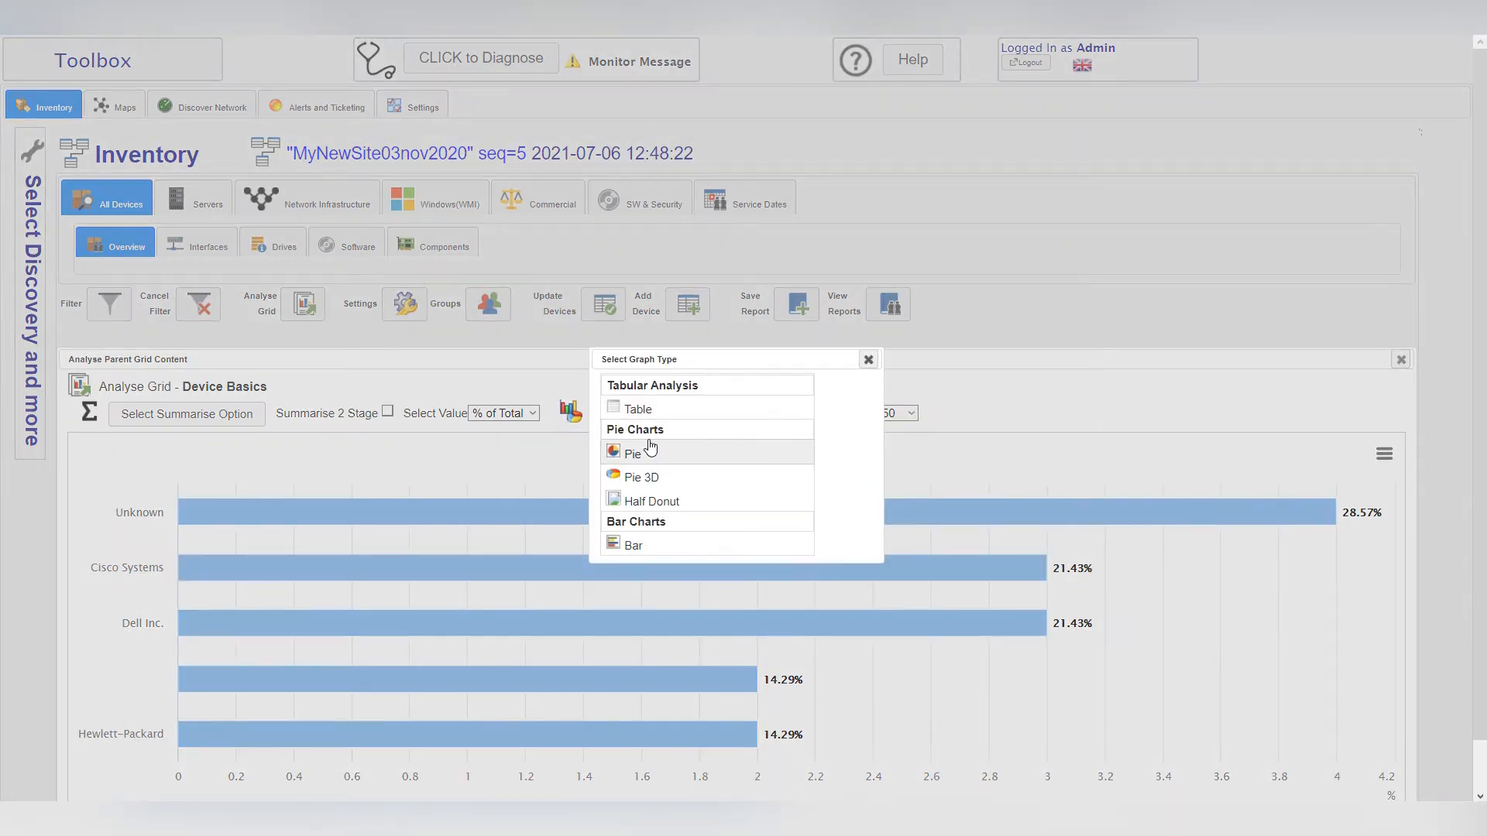
{"action": "left_click", "coordinate": [655, 463]}
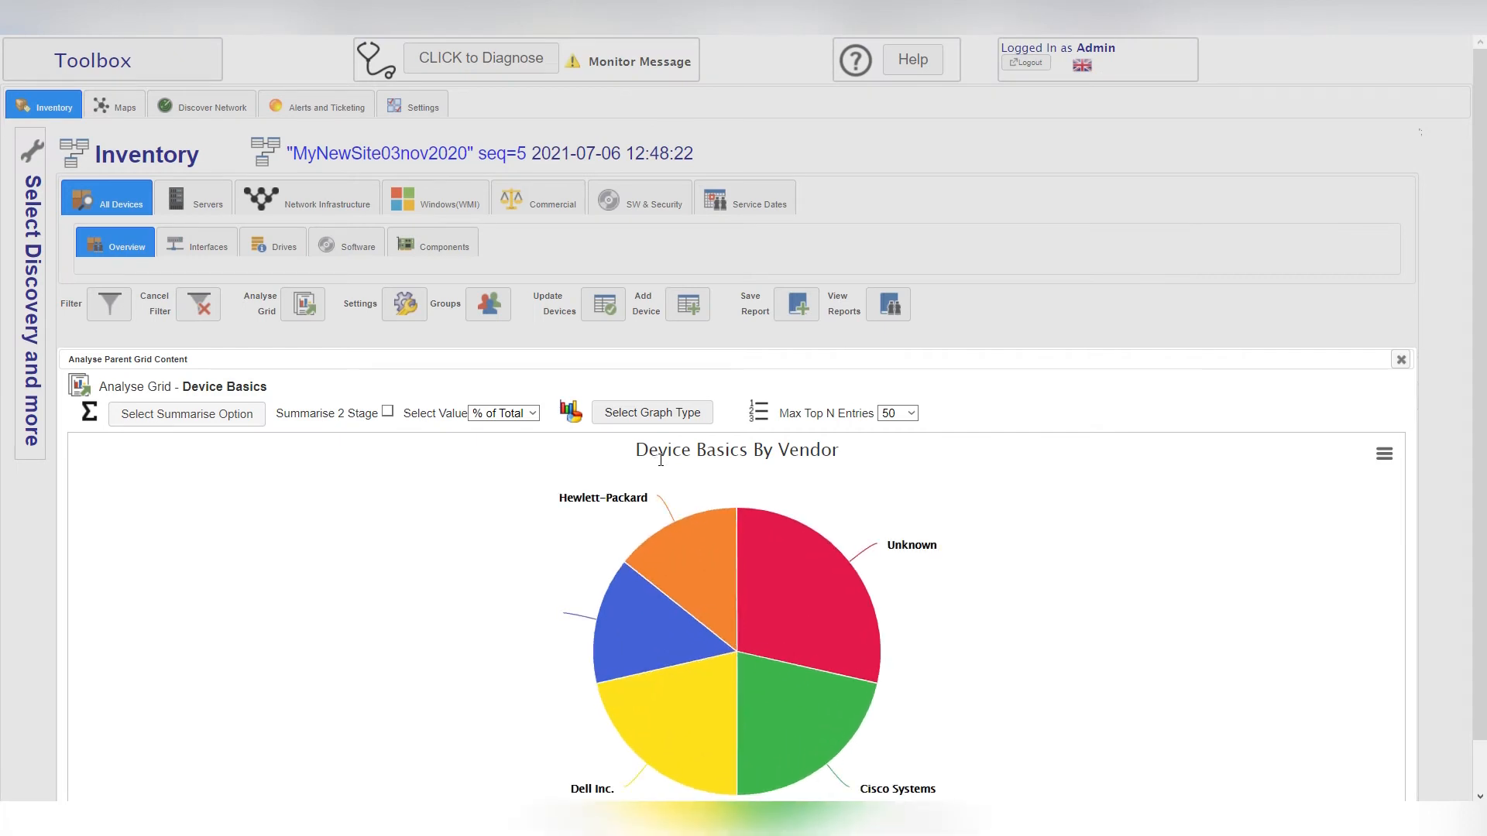
{"action": "scroll", "coordinate": [775, 434], "scroll_direction": "down", "scroll_amount": 1}
{"action": "left_click", "coordinate": [1382, 401]}
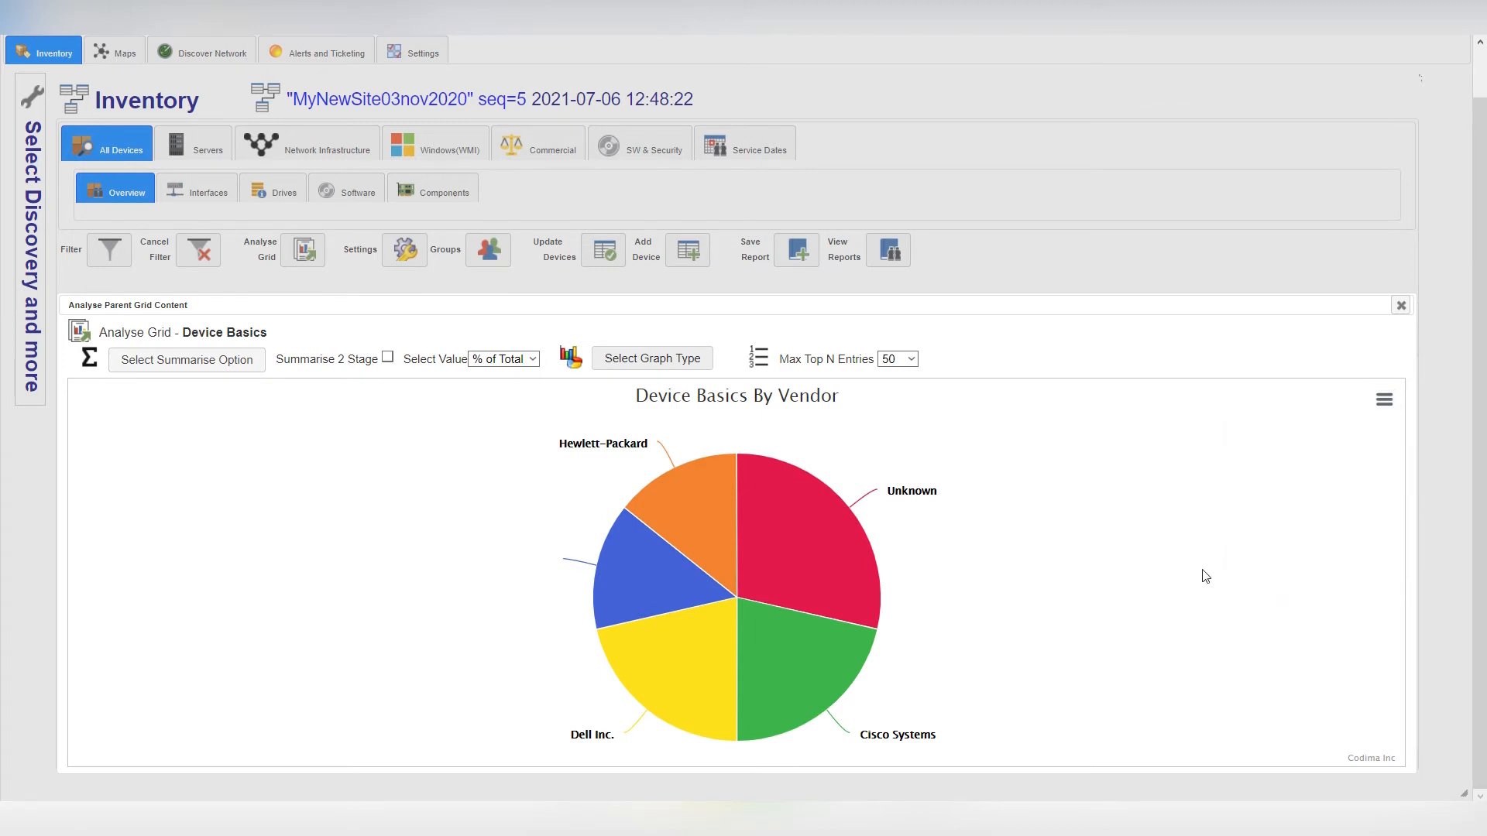
Step: Switch the vendor analysis to the Table type and export it as a CSV file named "my_data", saving SpiderExport_my_data.csv
{"action": "left_click", "coordinate": [618, 363]}
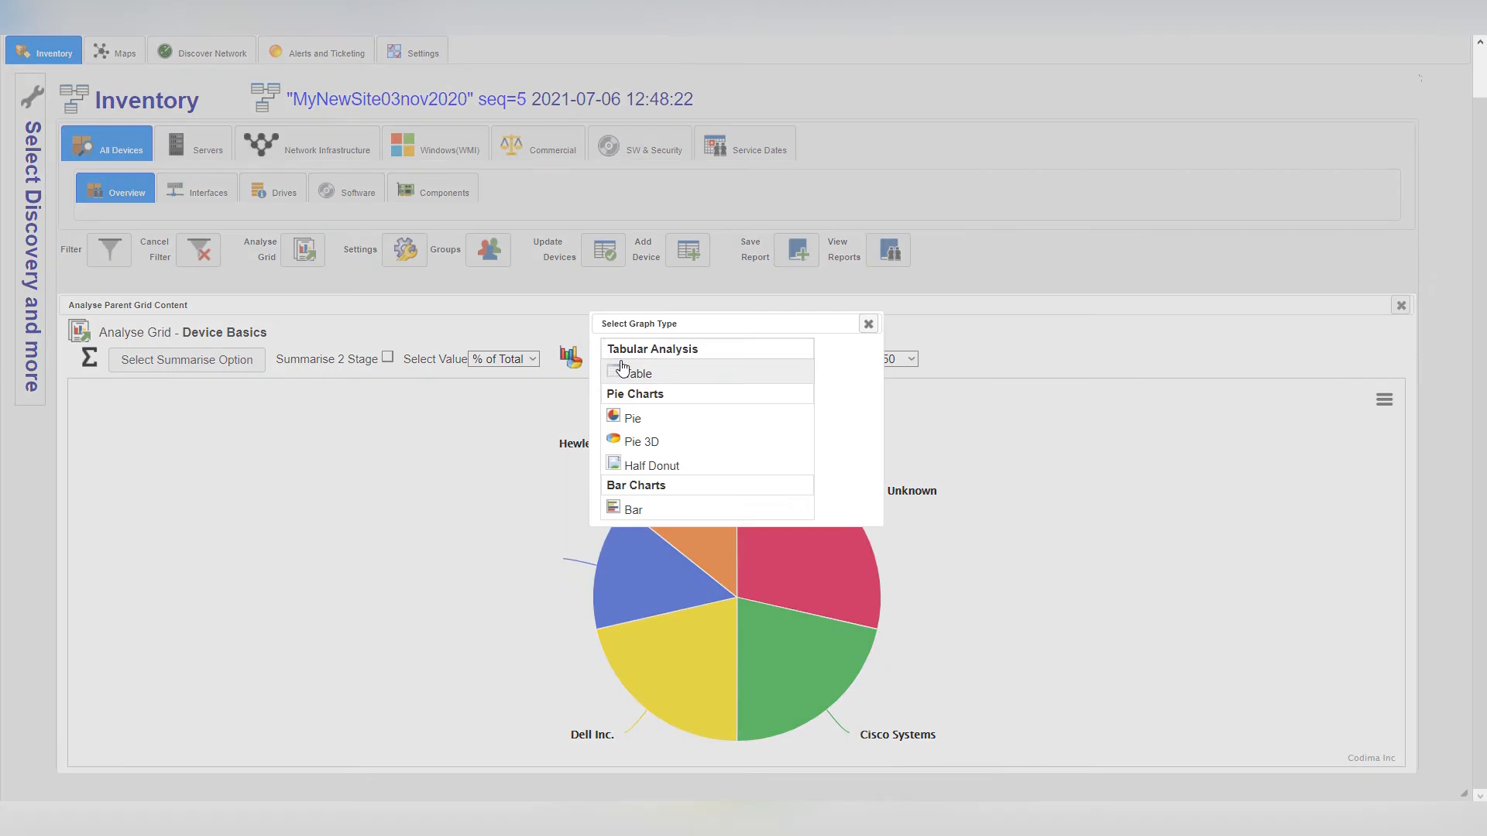
{"action": "left_click", "coordinate": [624, 368]}
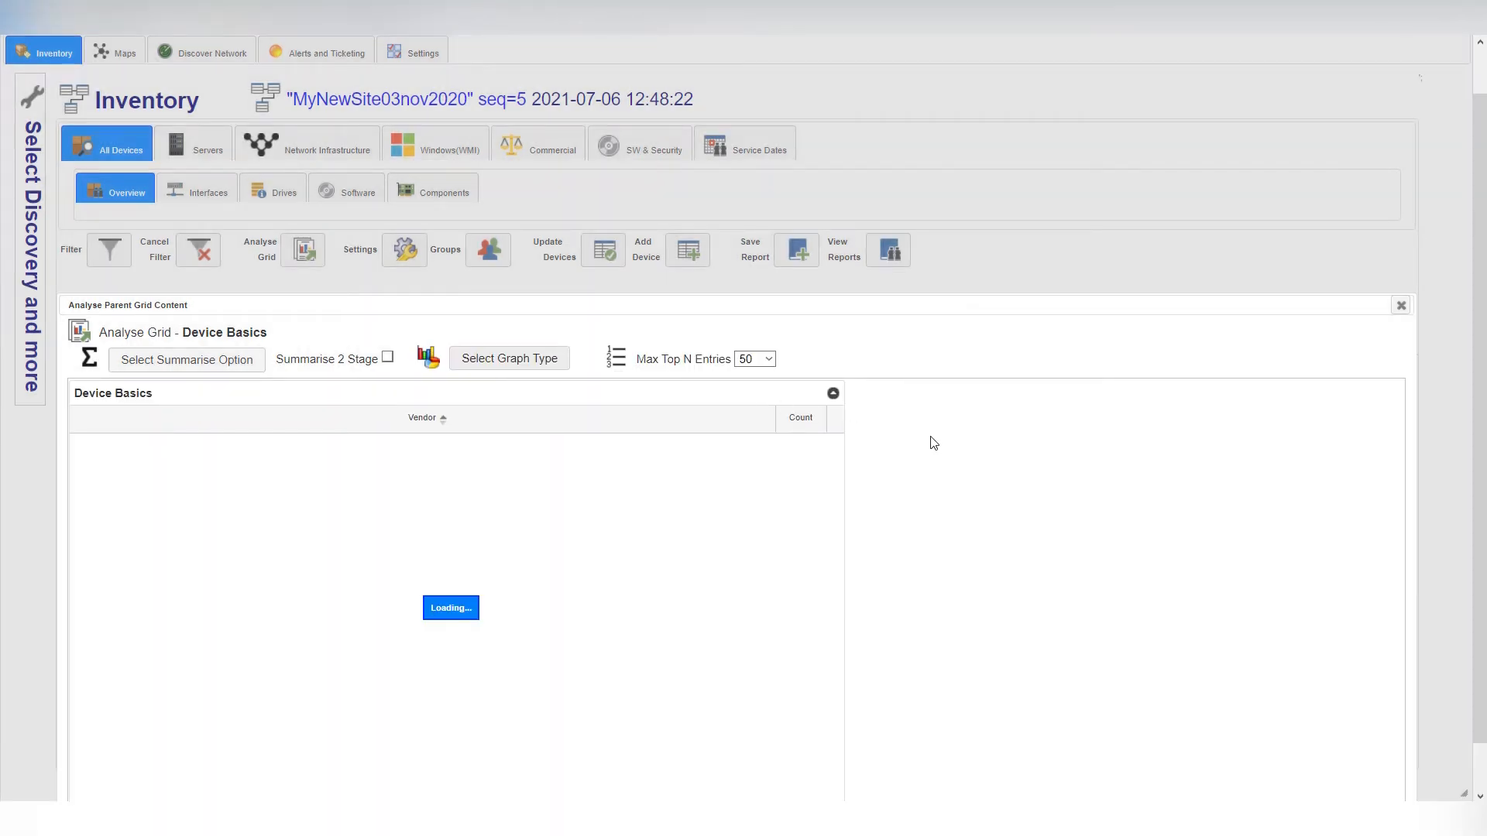
{"action": "scroll", "coordinate": [937, 445], "scroll_direction": "down", "scroll_amount": 1}
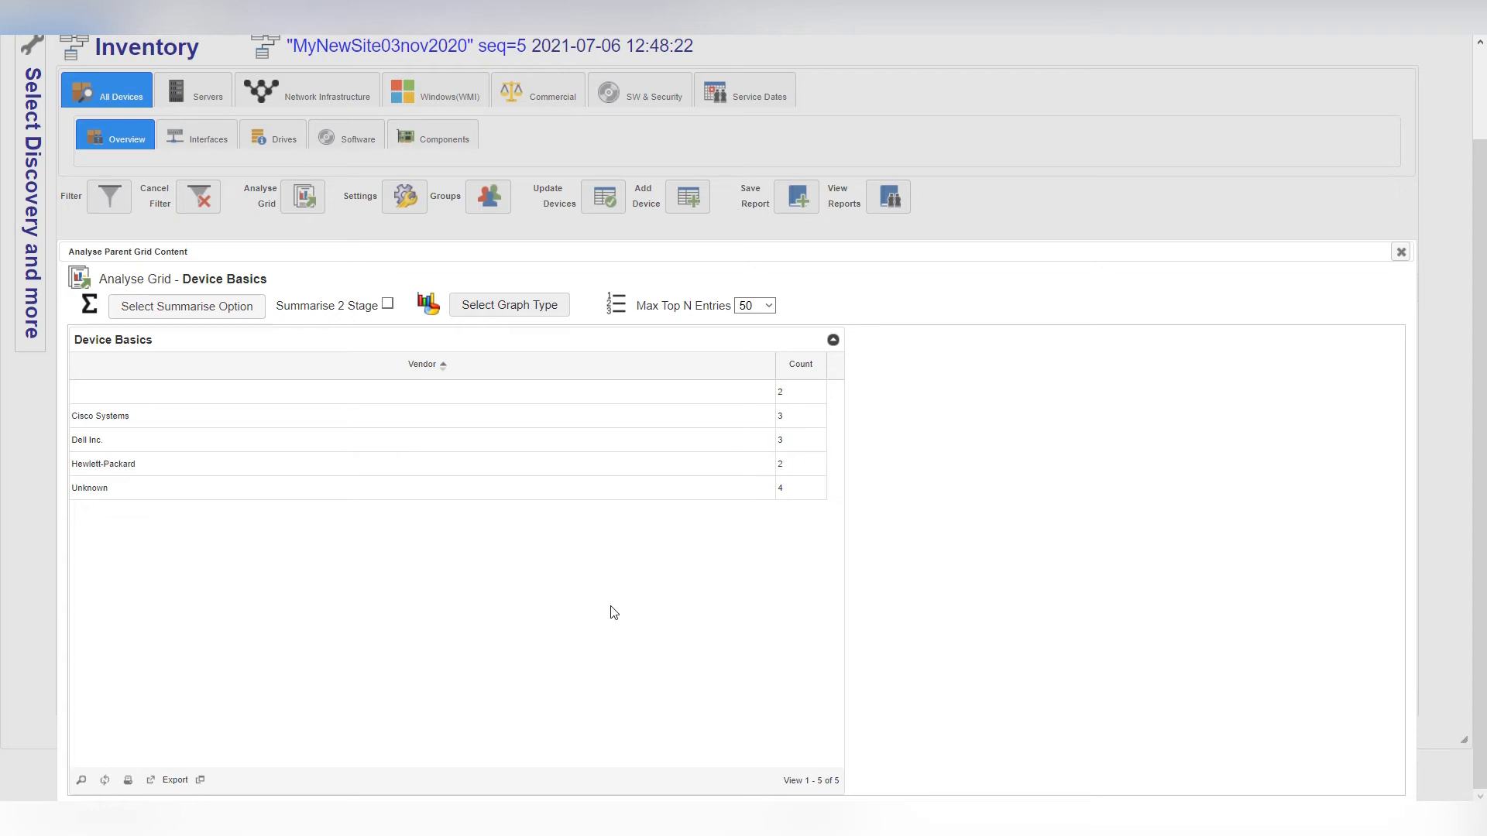
{"action": "left_click", "coordinate": [156, 786]}
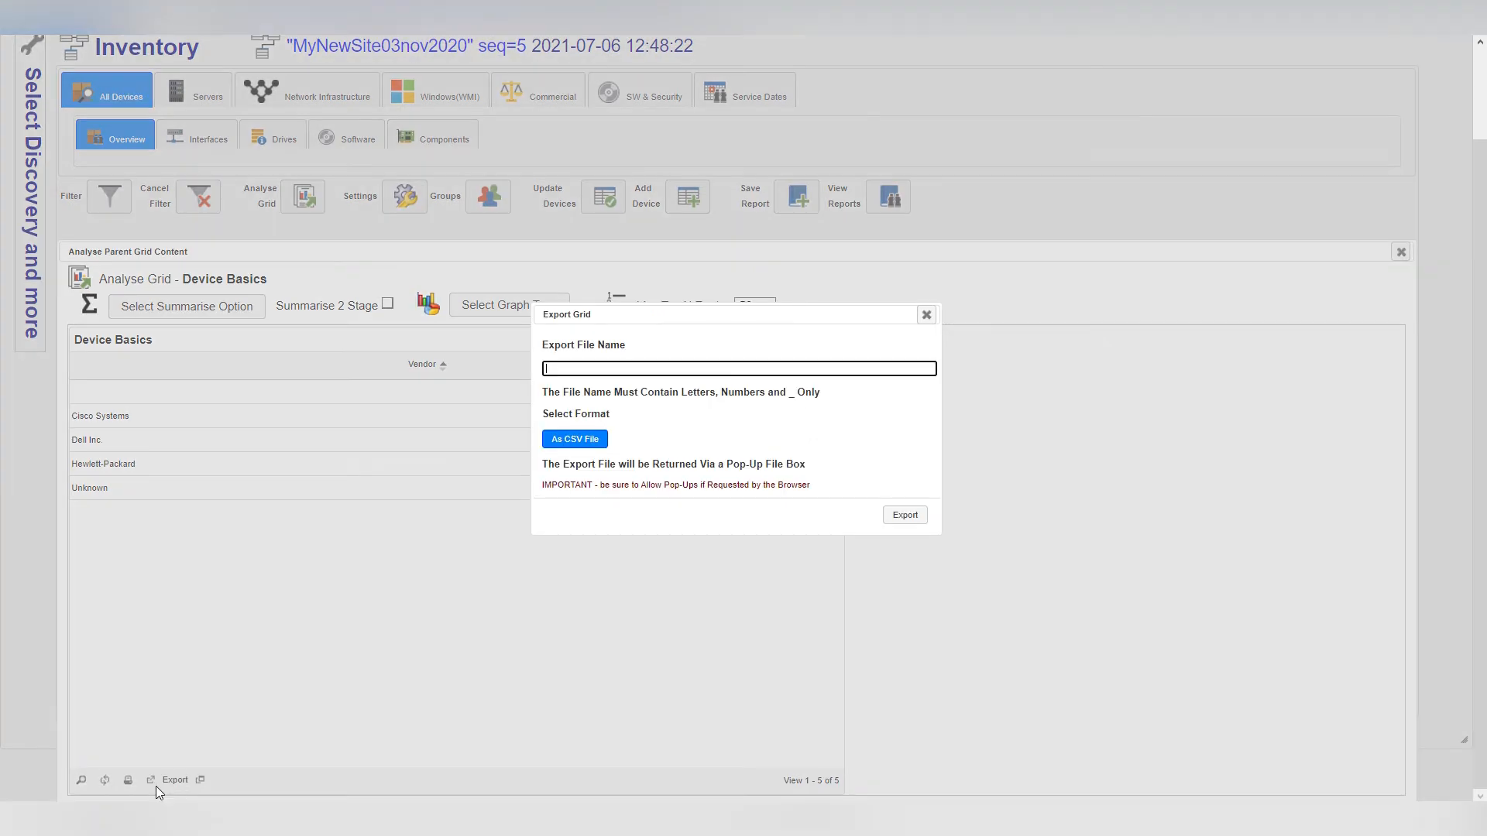
{"action": "type", "text": "my_data"}
{"action": "left_click", "coordinate": [907, 517]}
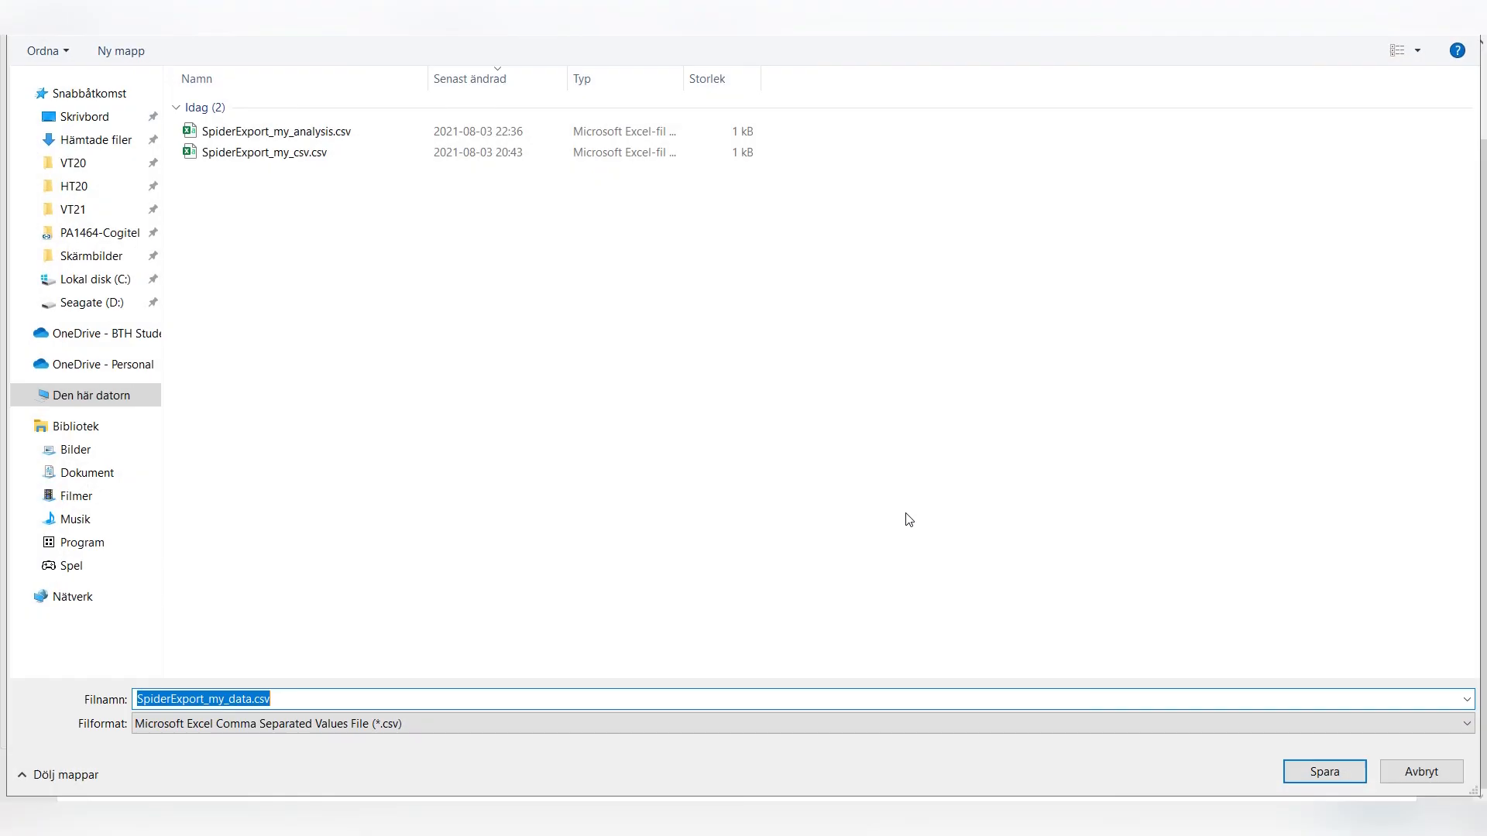
{"action": "left_click", "coordinate": [1308, 772]}
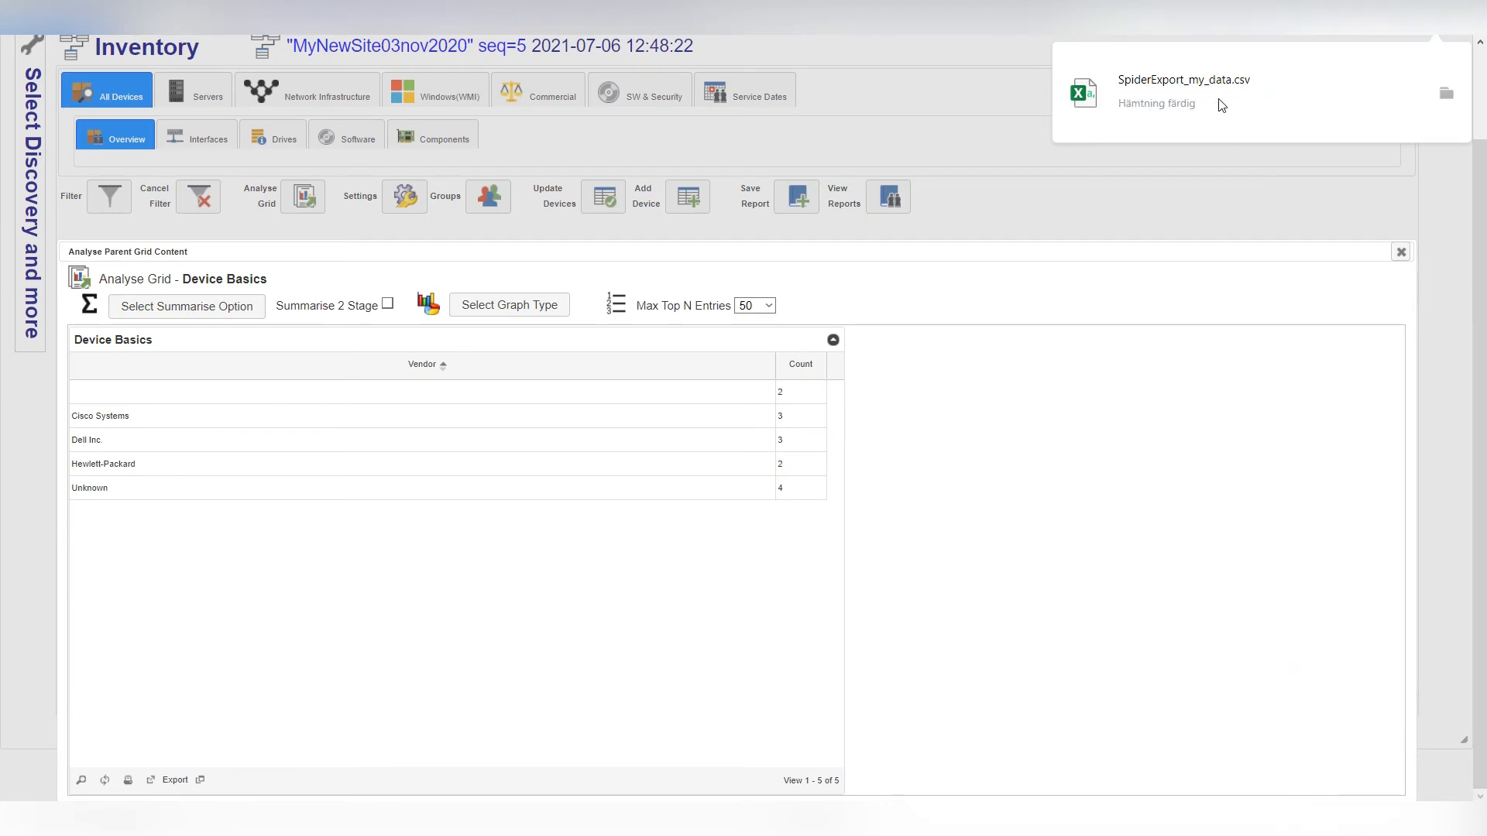
Step: View the exported SpiderExport_my_data.csv in Excel and return to the Device Basics grid, closing the spreadsheet and the grid analysis
{"action": "left_click", "coordinate": [1220, 104]}
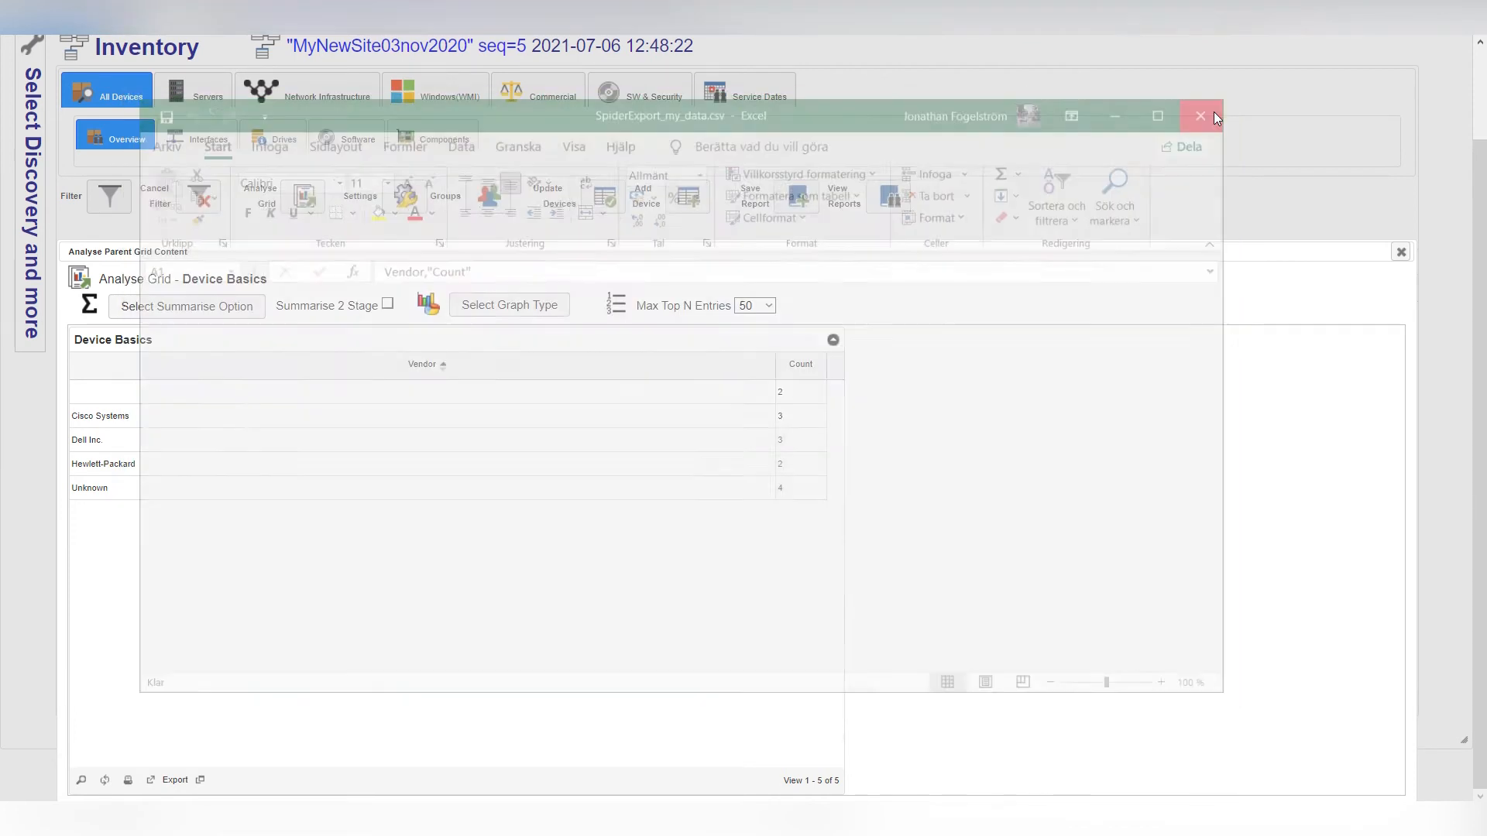
{"action": "left_click", "coordinate": [1215, 110]}
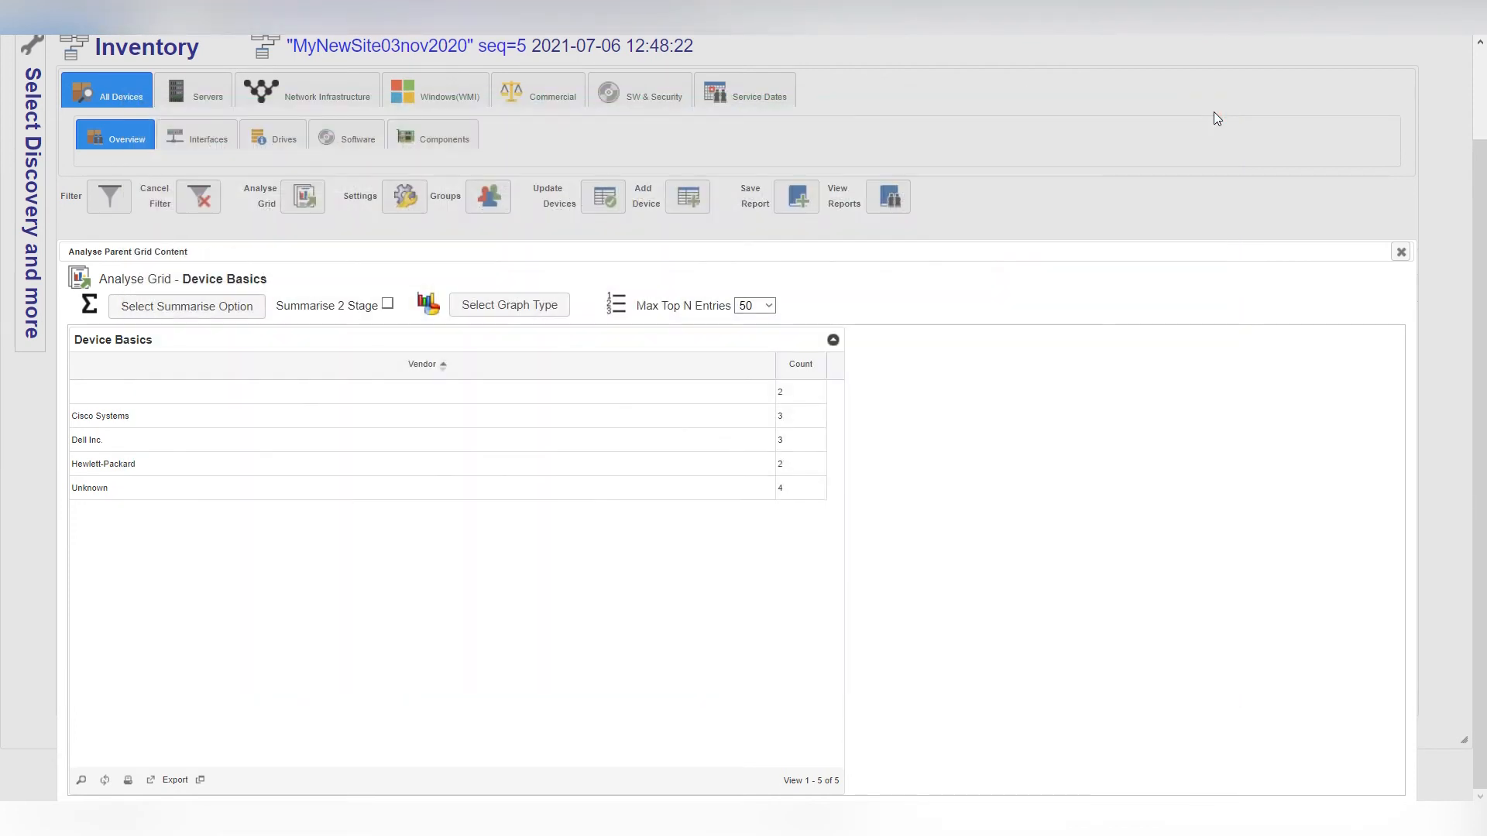
{"action": "left_click", "coordinate": [1401, 253]}
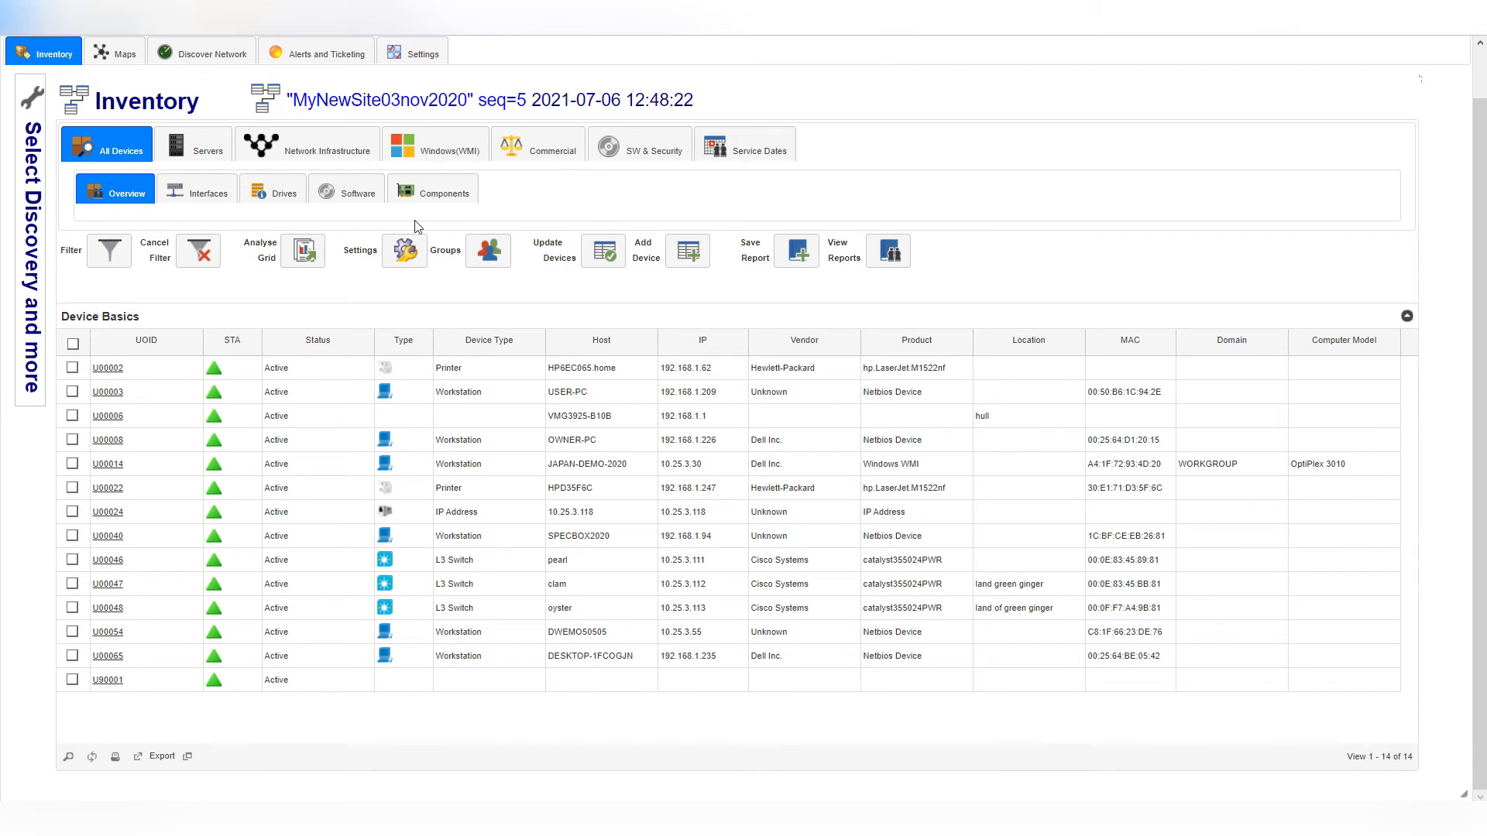
Step: Filter the Device Basics grid to devices whose Device Type is Equal to "workstation"
{"action": "left_click", "coordinate": [111, 254]}
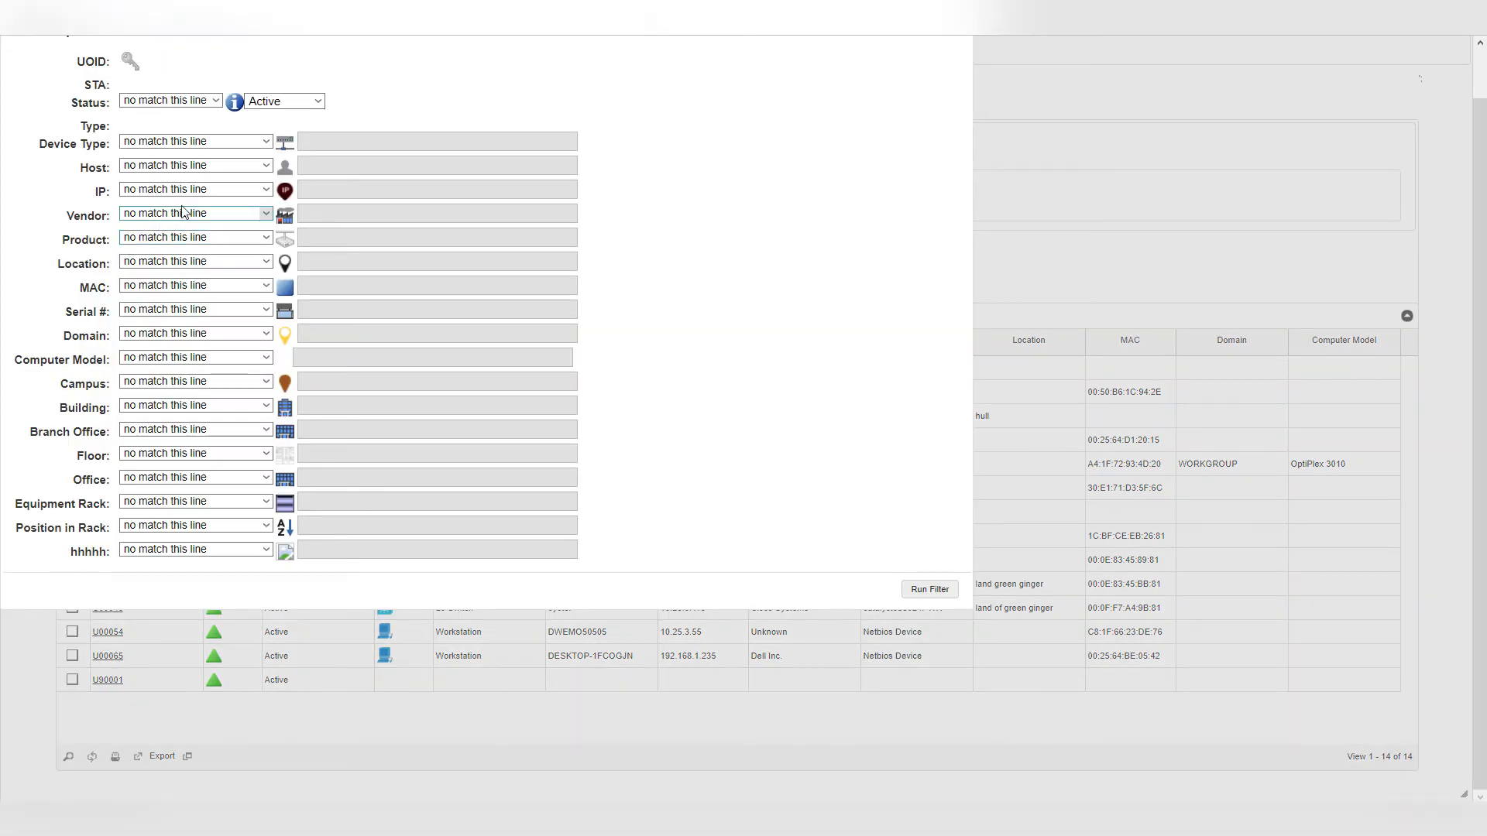
{"action": "left_click", "coordinate": [230, 143]}
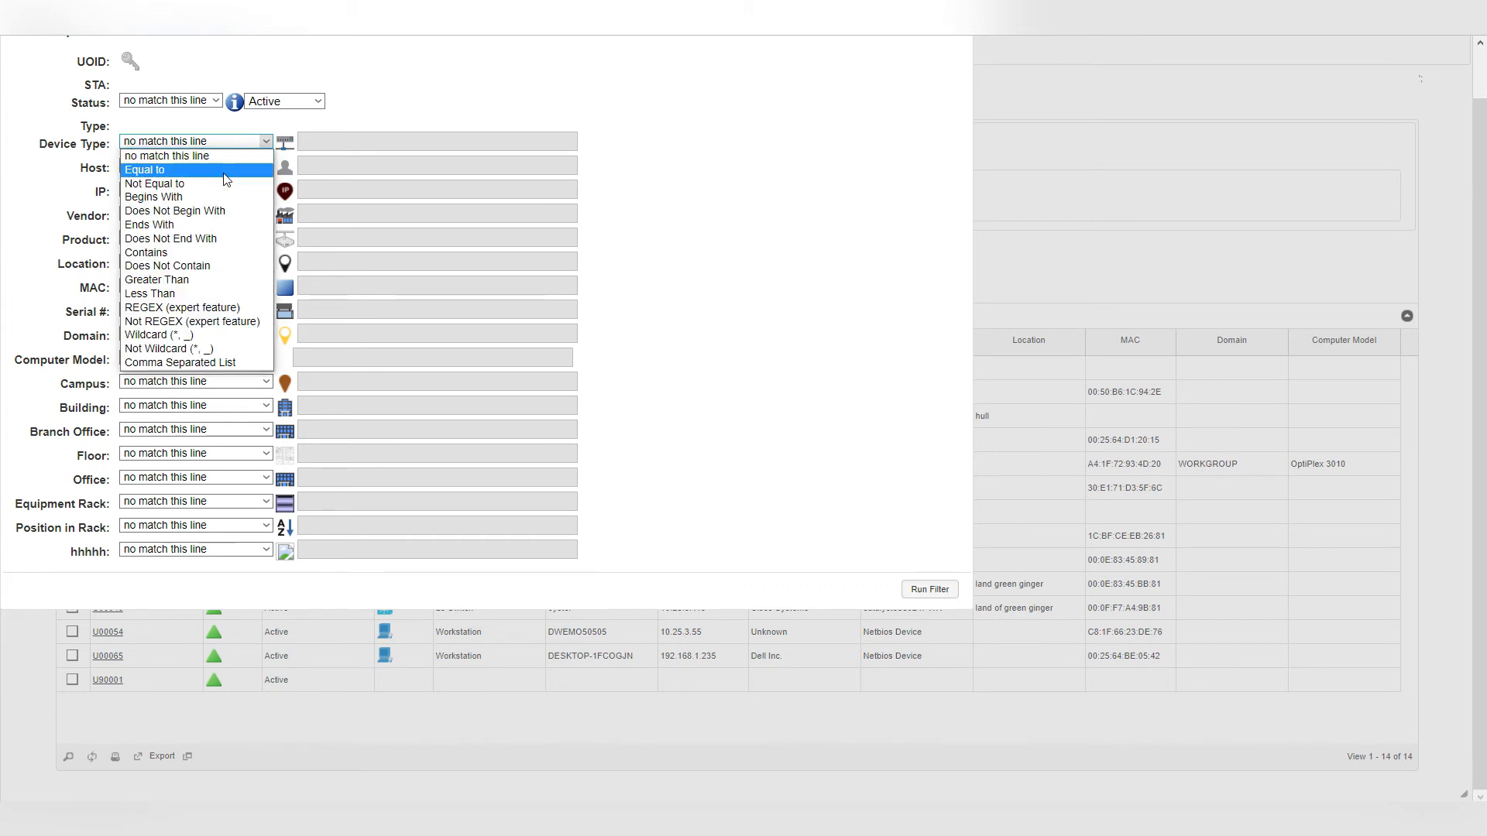
{"action": "left_click", "coordinate": [225, 172]}
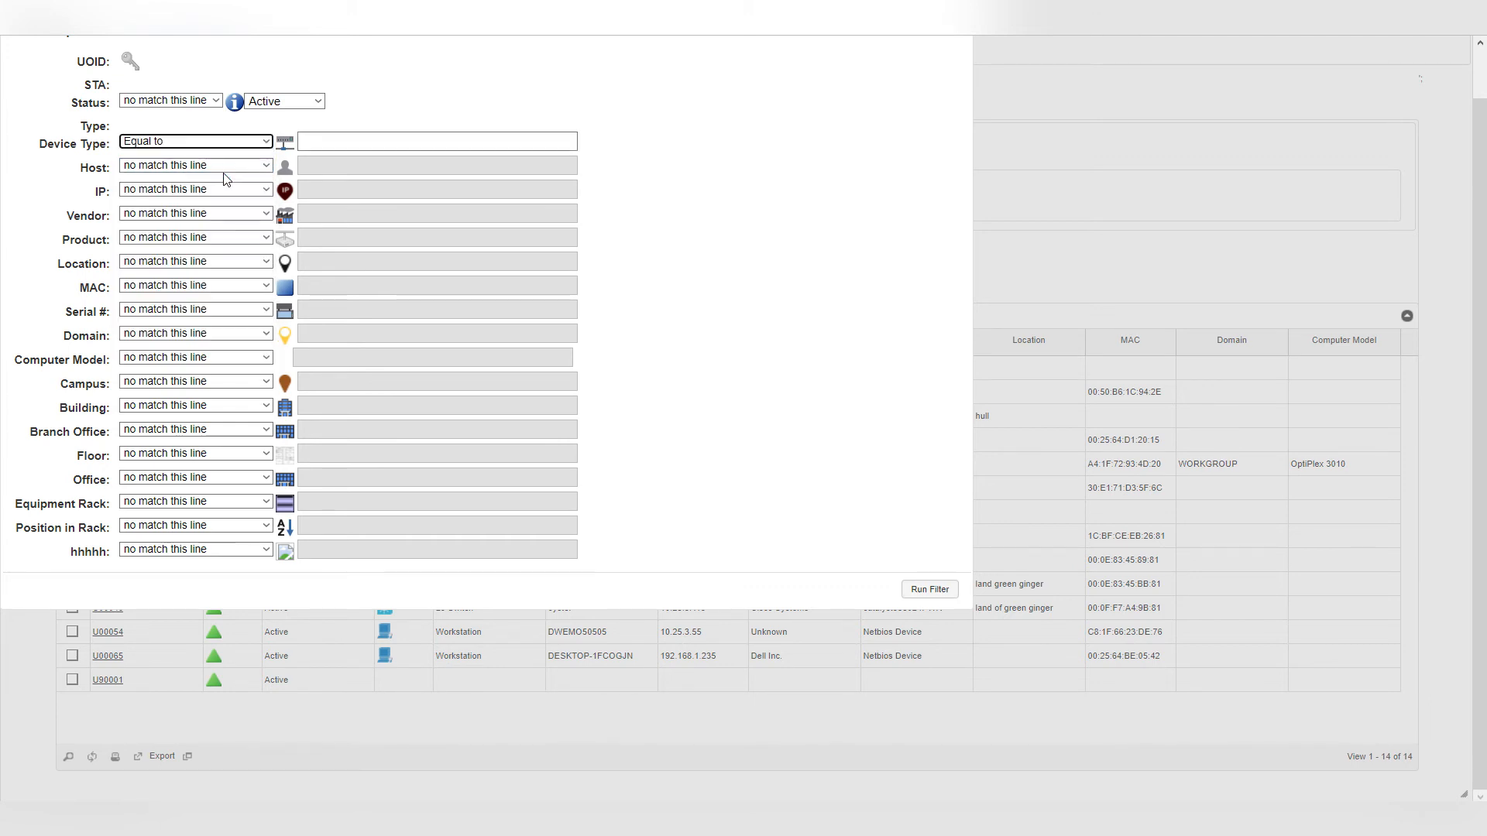
{"action": "left_click", "coordinate": [321, 148]}
{"action": "type", "text": "w"}
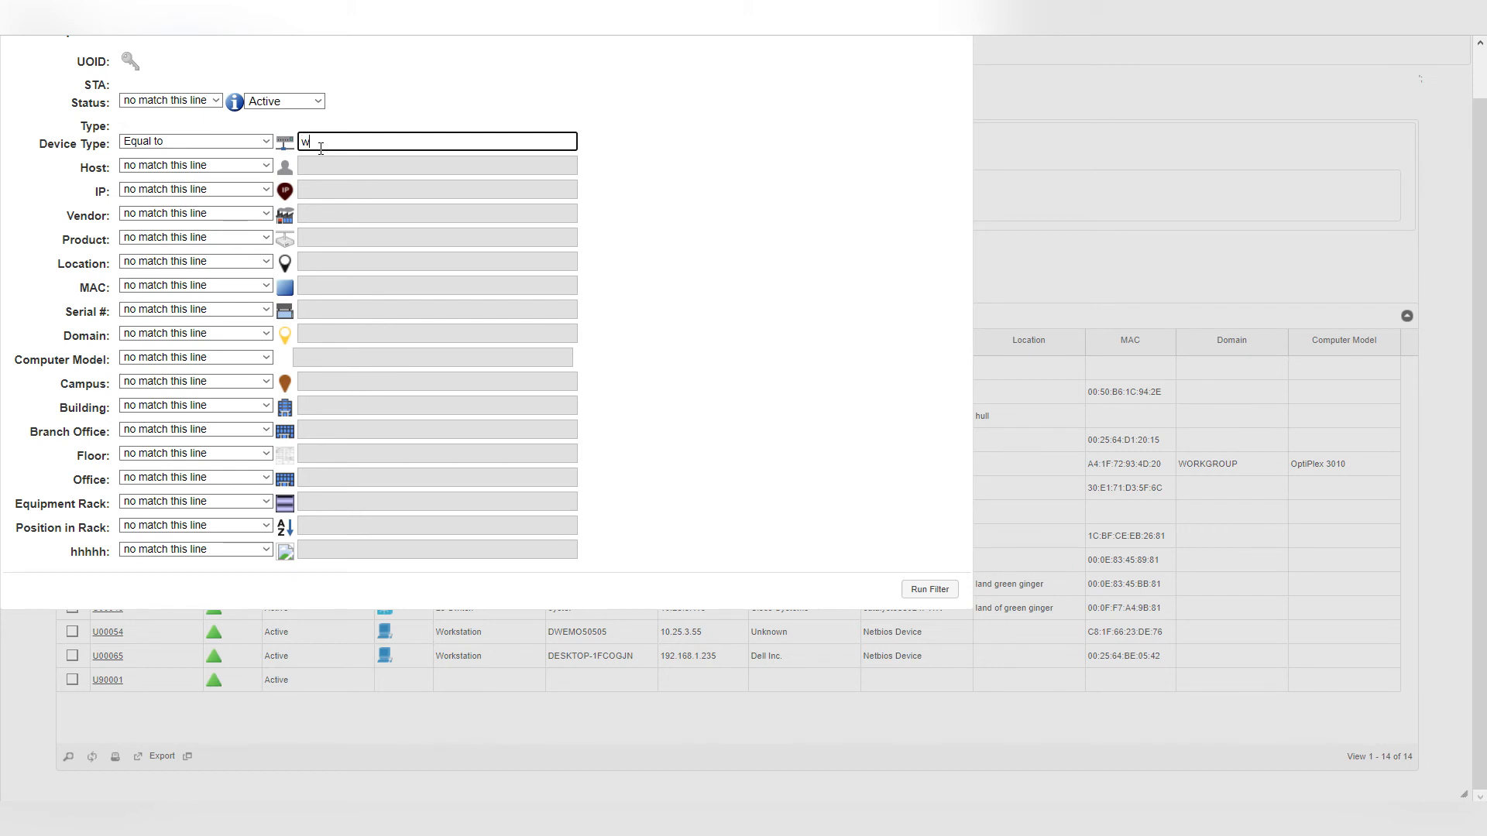
{"action": "type", "text": "orkstation"}
{"action": "left_click", "coordinate": [928, 591]}
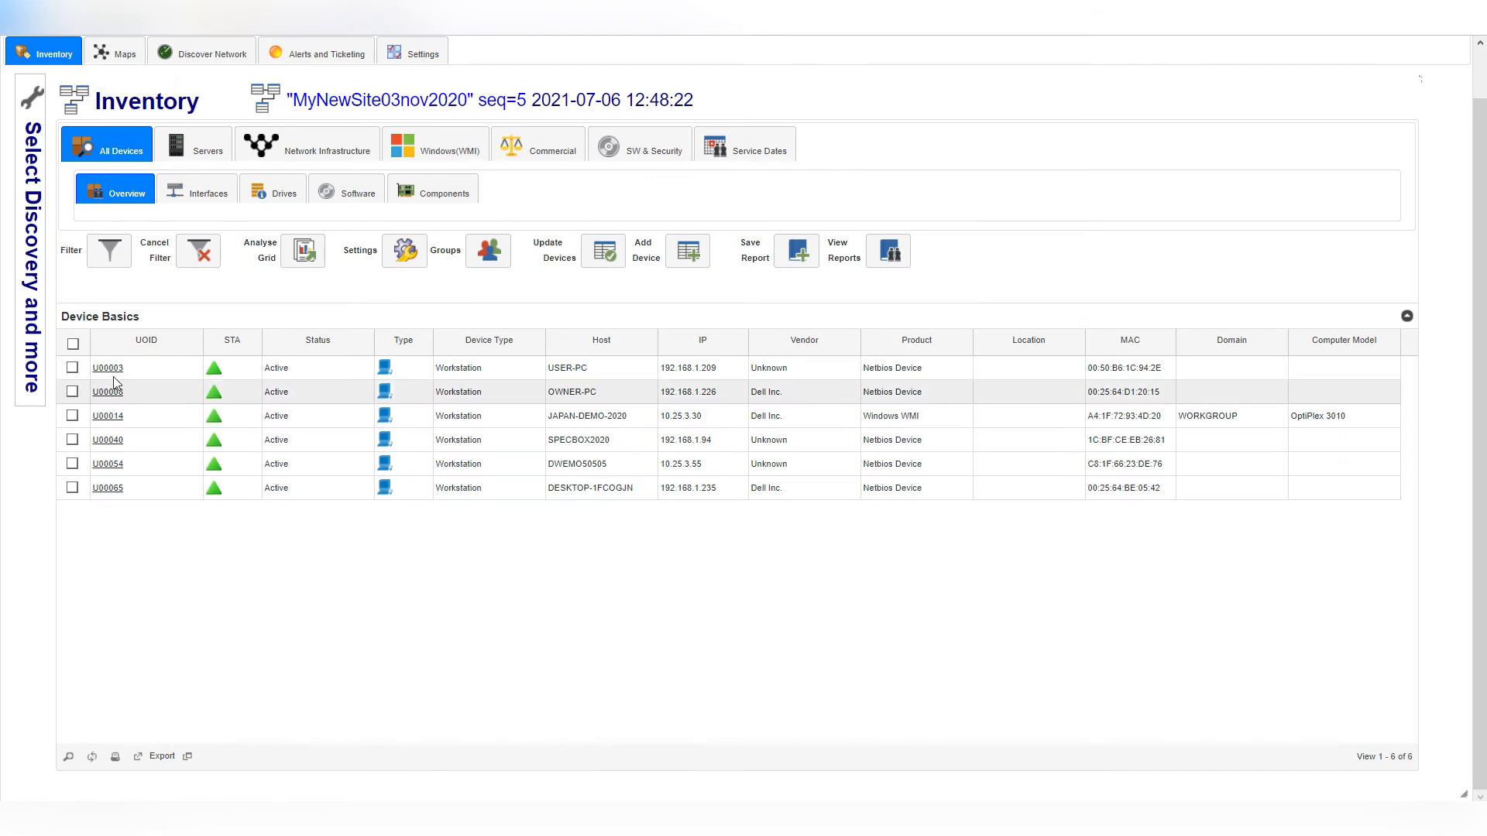
Step: Select all the filtered workstations and add a new inventory group titled "group 3"
{"action": "left_click", "coordinate": [73, 345]}
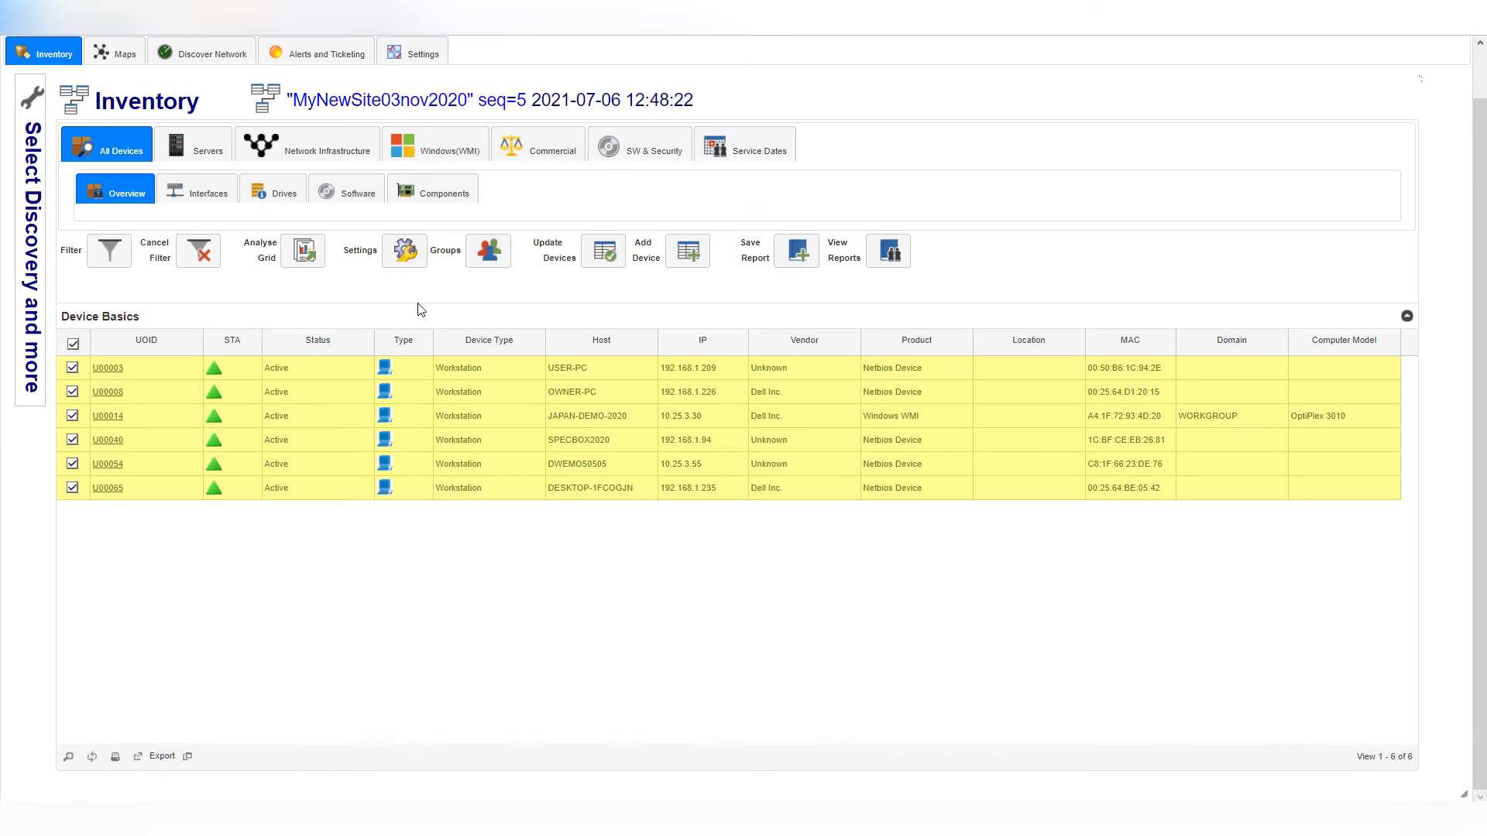
{"action": "left_click", "coordinate": [483, 263]}
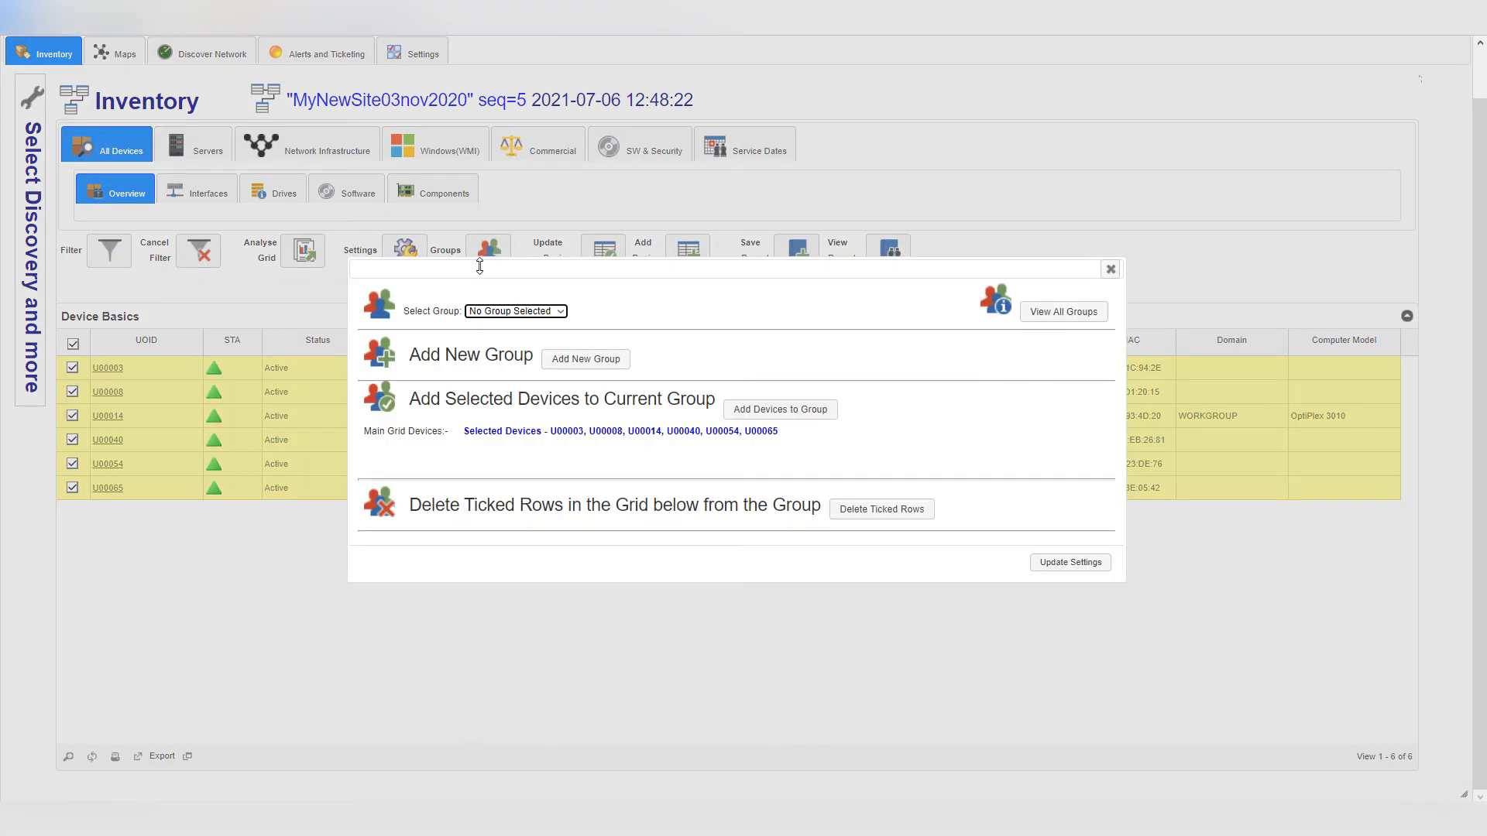
{"action": "left_click", "coordinate": [582, 372]}
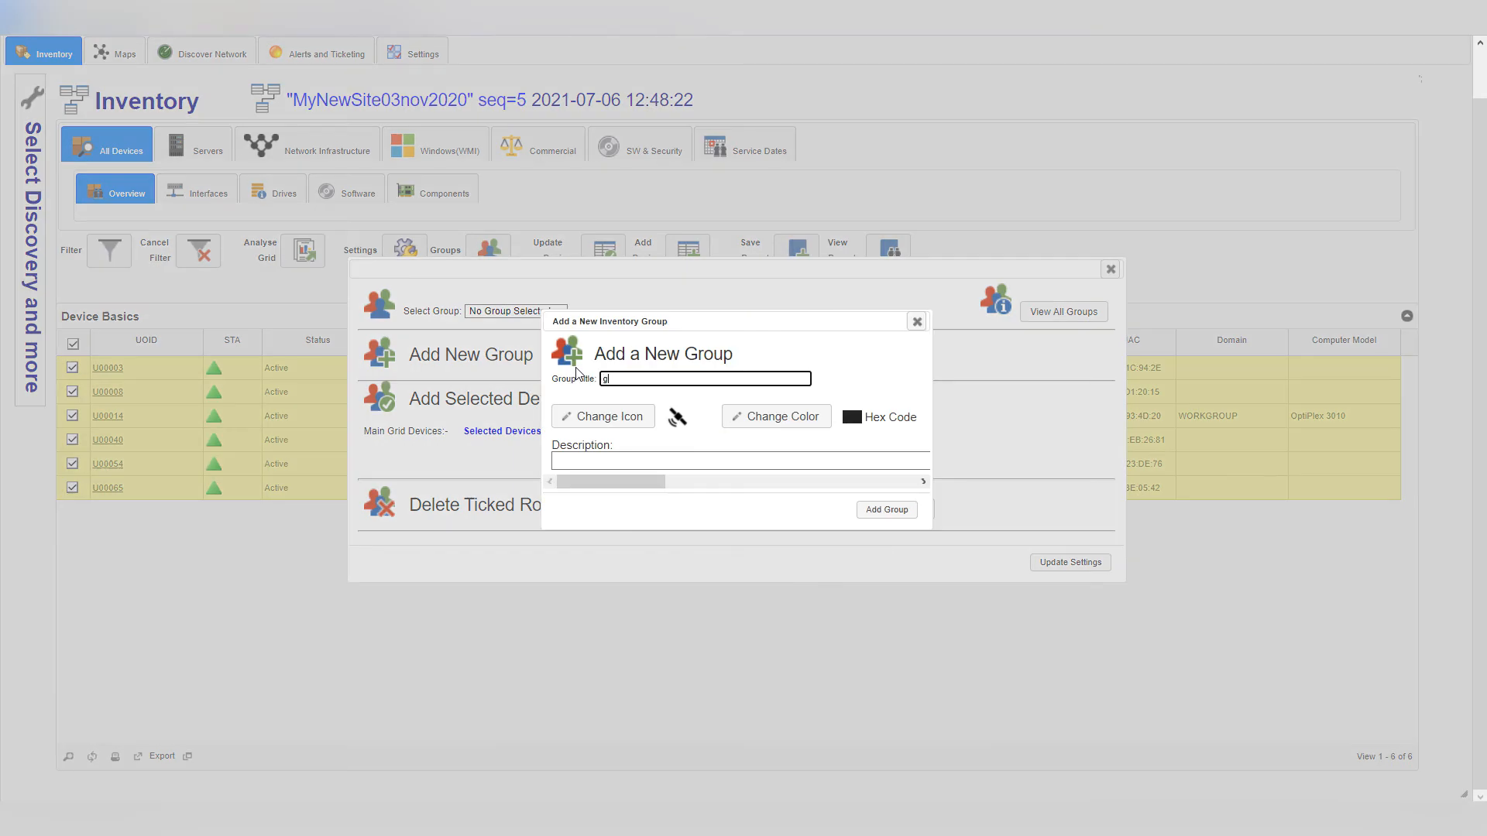
{"action": "type", "text": "group 3"}
{"action": "left_click", "coordinate": [886, 516]}
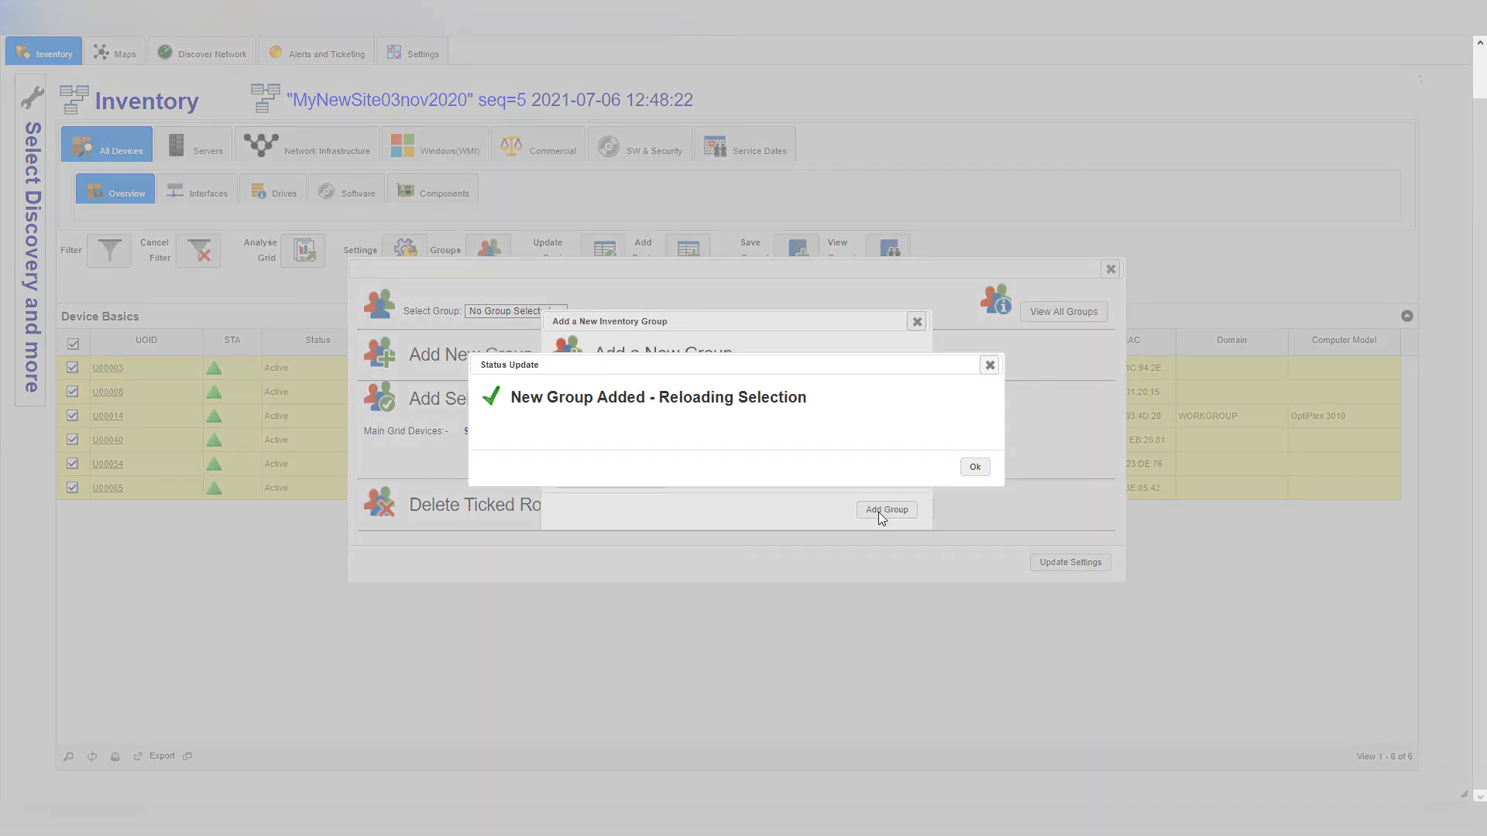
{"action": "left_click", "coordinate": [975, 468]}
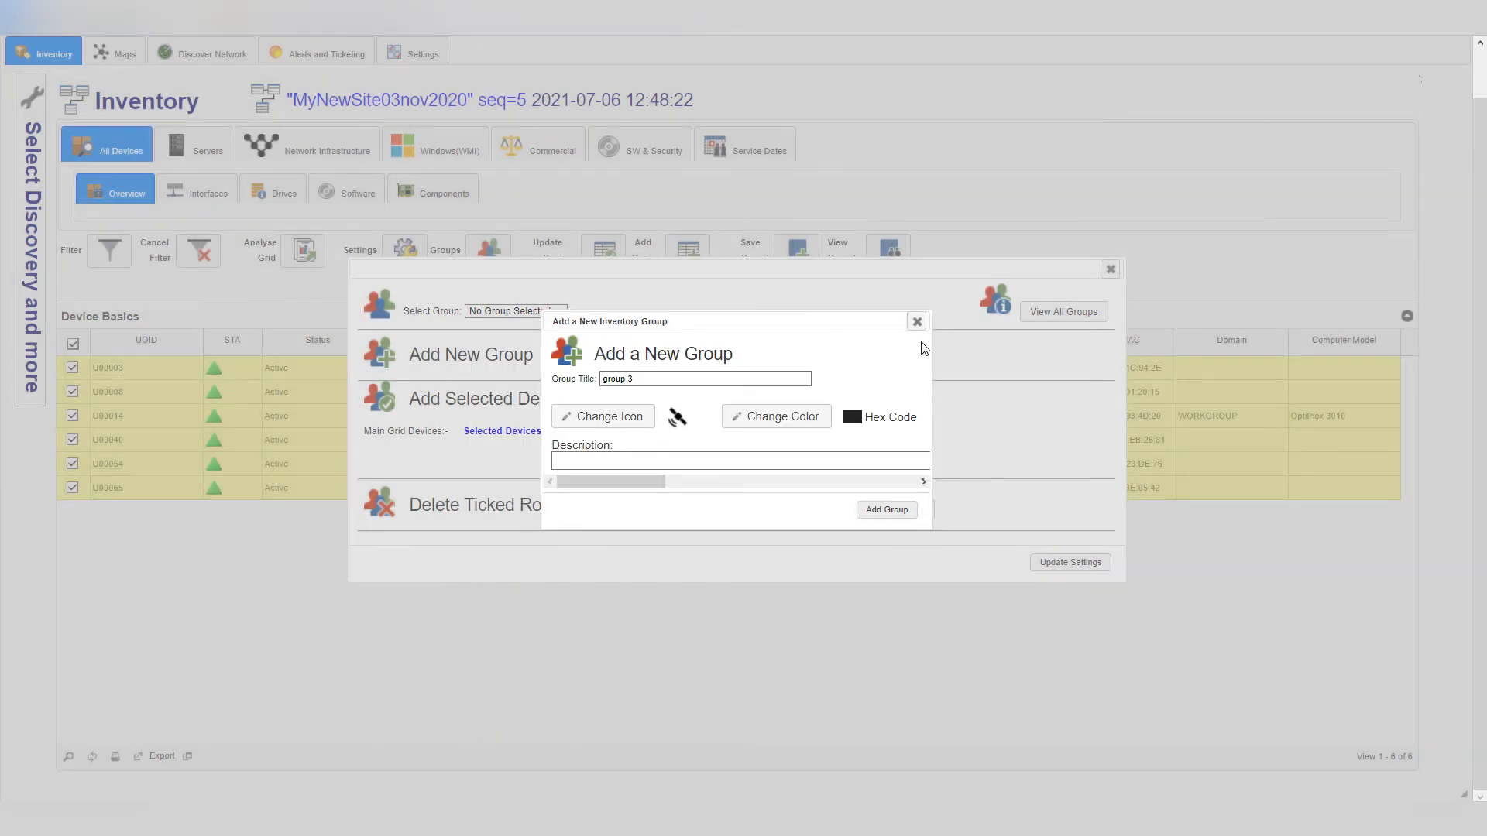
{"action": "left_click", "coordinate": [918, 322]}
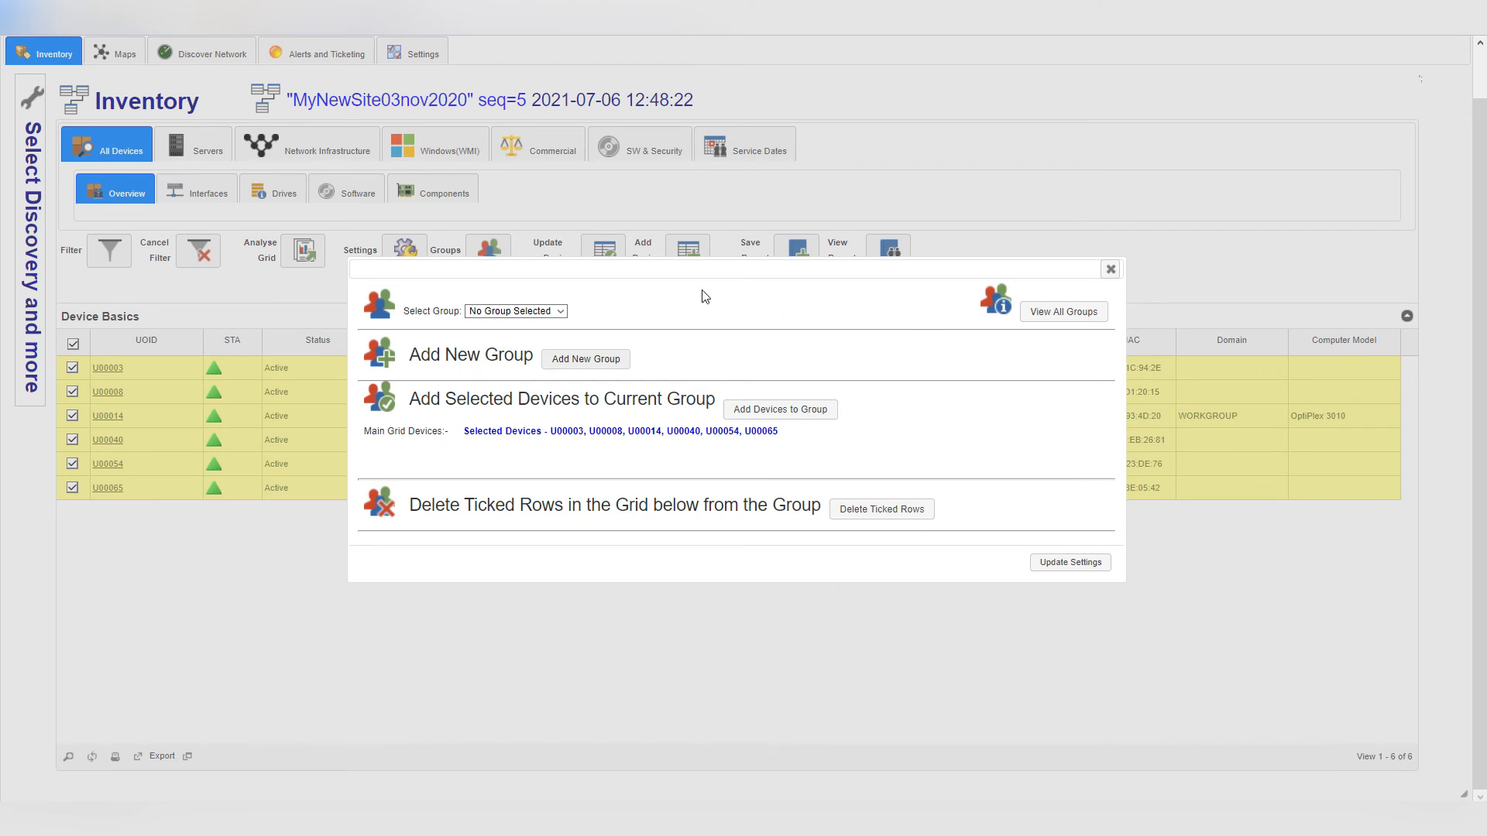
Step: Add the selected workstations to group 3, update the settings and close the groups window
{"action": "left_click", "coordinate": [525, 313]}
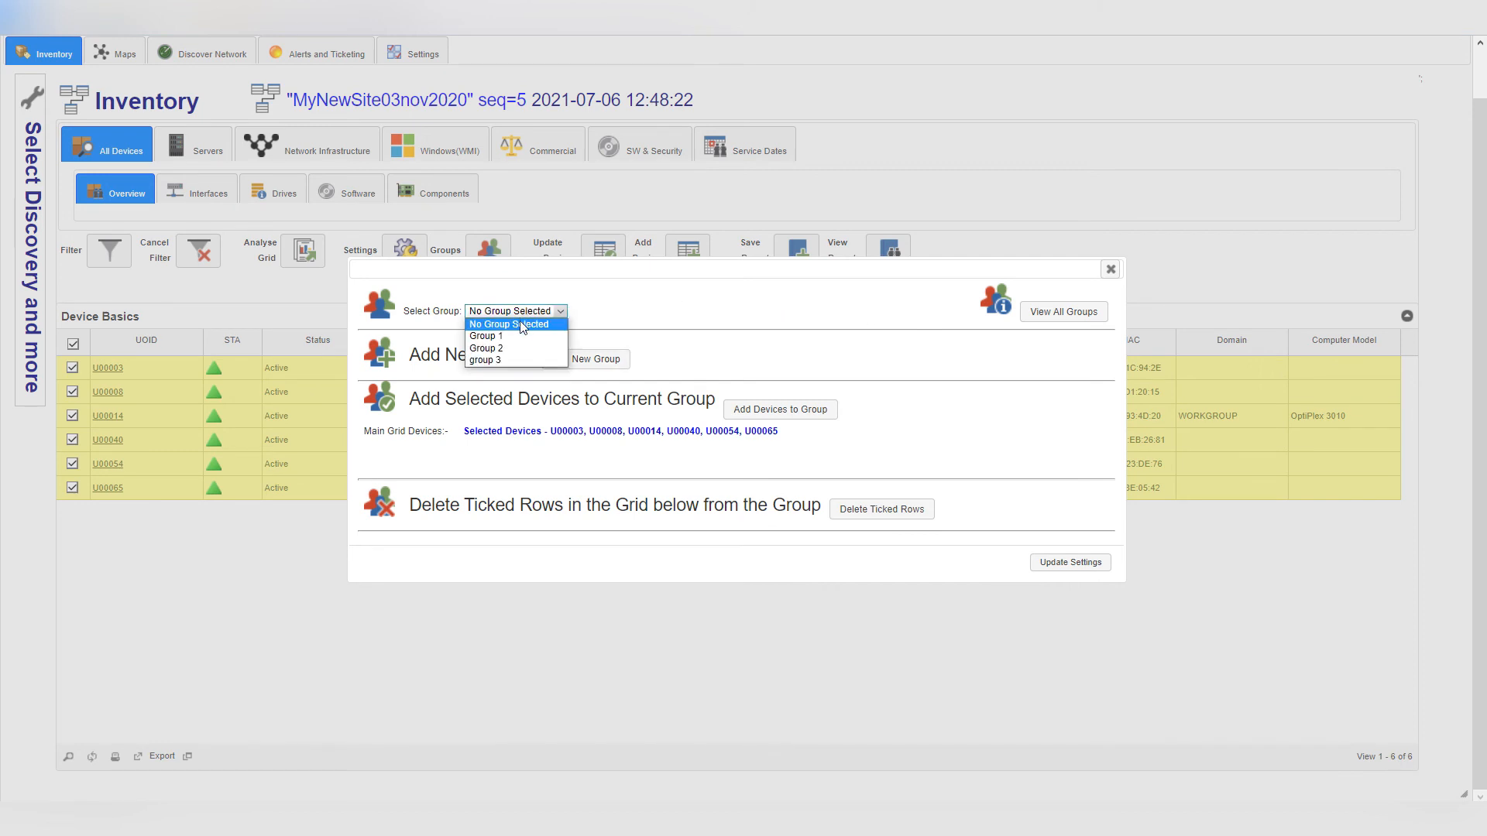
{"action": "left_click", "coordinate": [515, 361]}
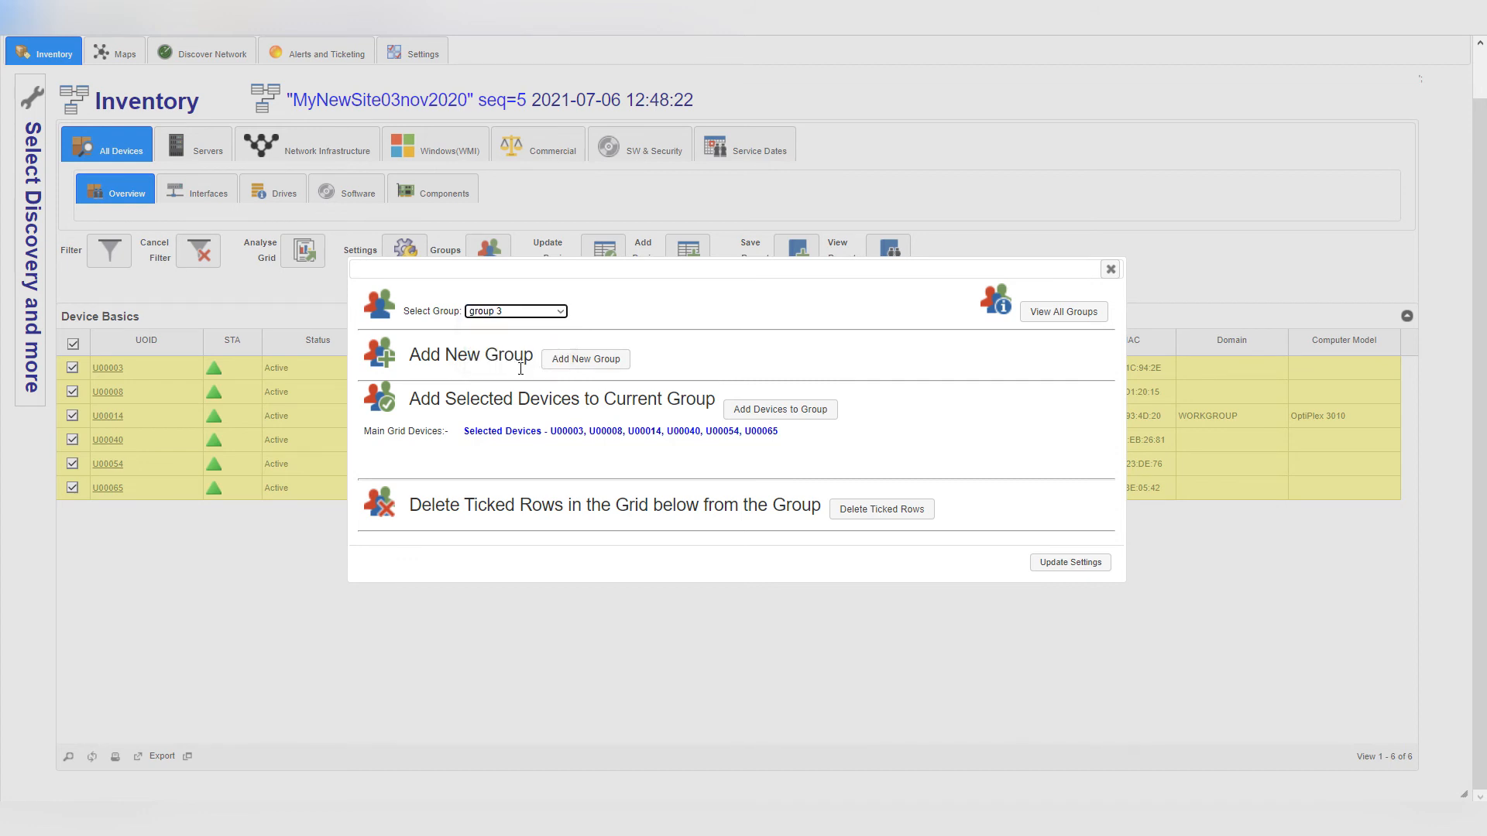
{"action": "left_click", "coordinate": [747, 418]}
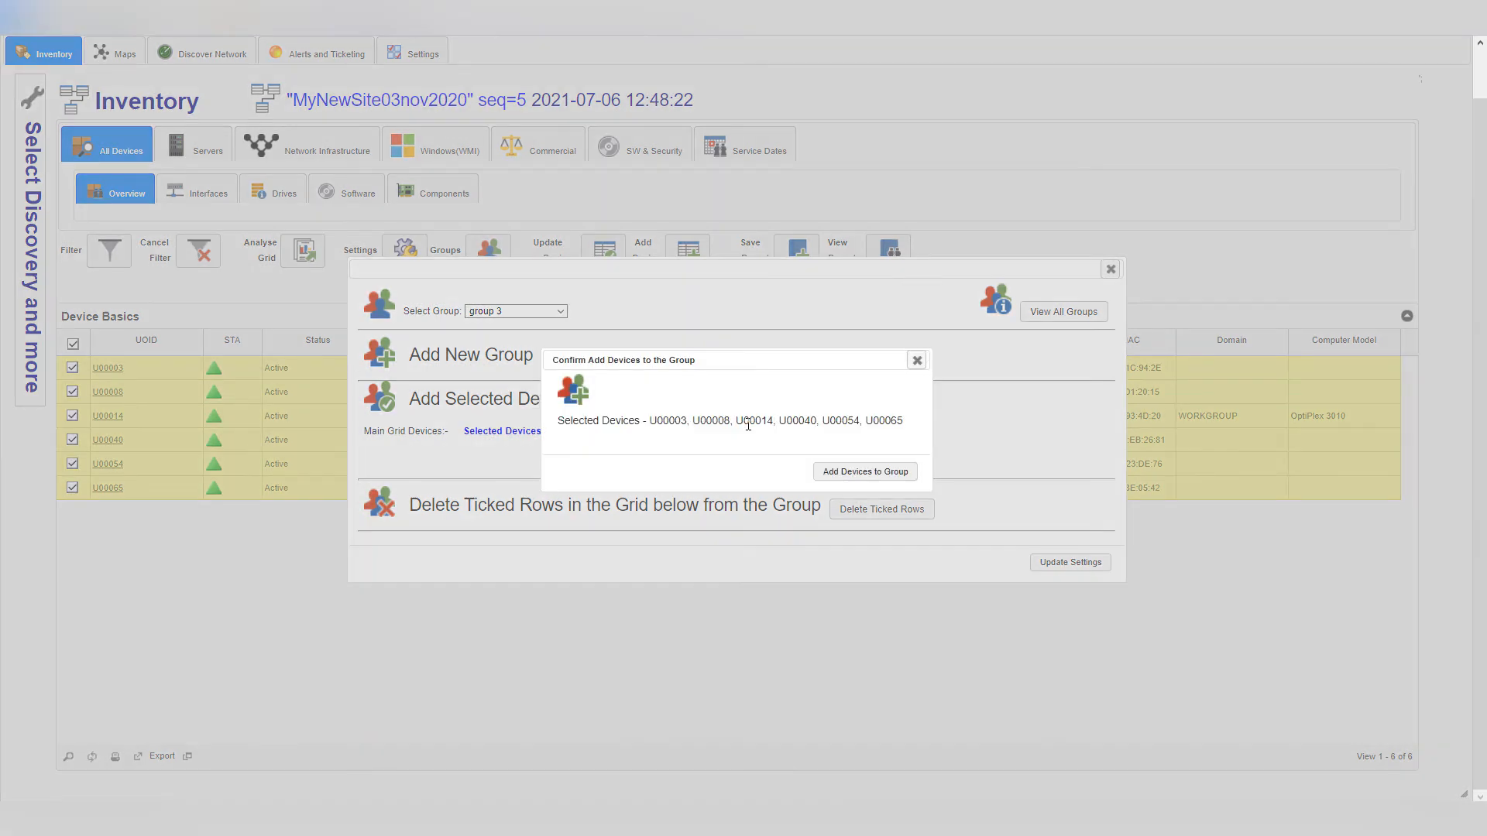
{"action": "left_click", "coordinate": [861, 475]}
{"action": "left_click", "coordinate": [860, 474]}
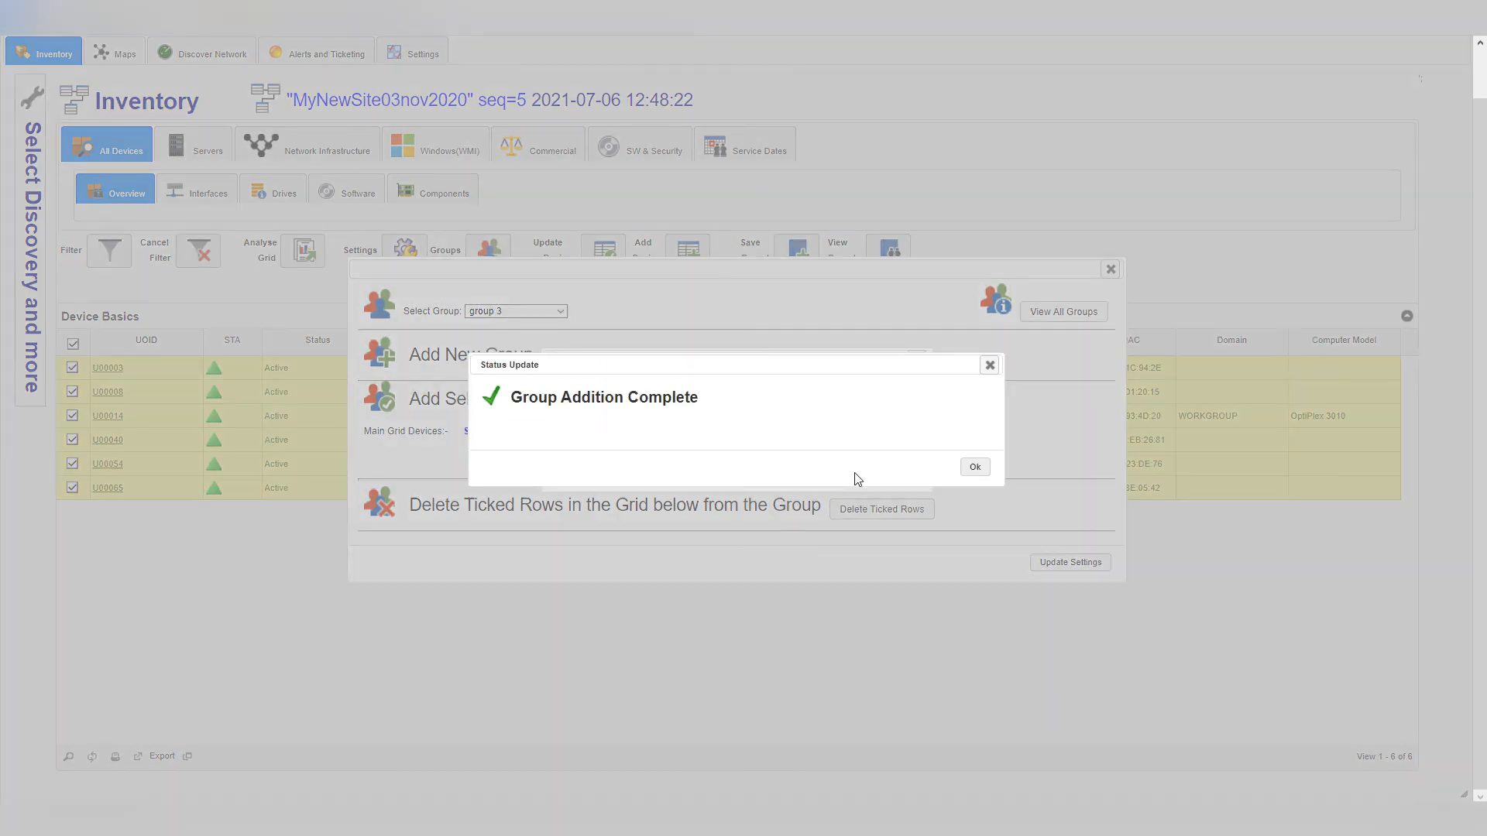
{"action": "left_click", "coordinate": [973, 468]}
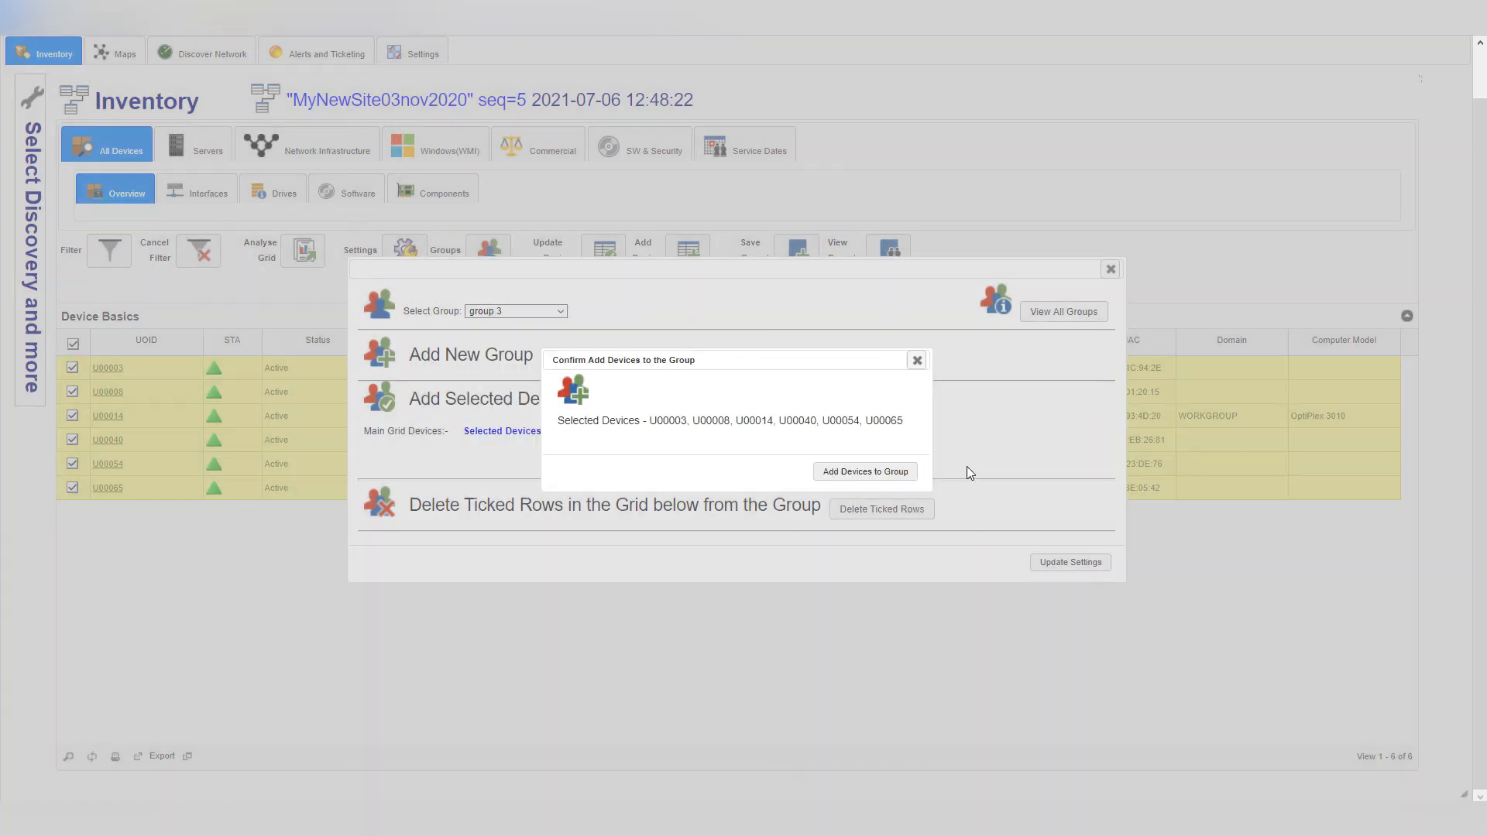
{"action": "left_click", "coordinate": [918, 363]}
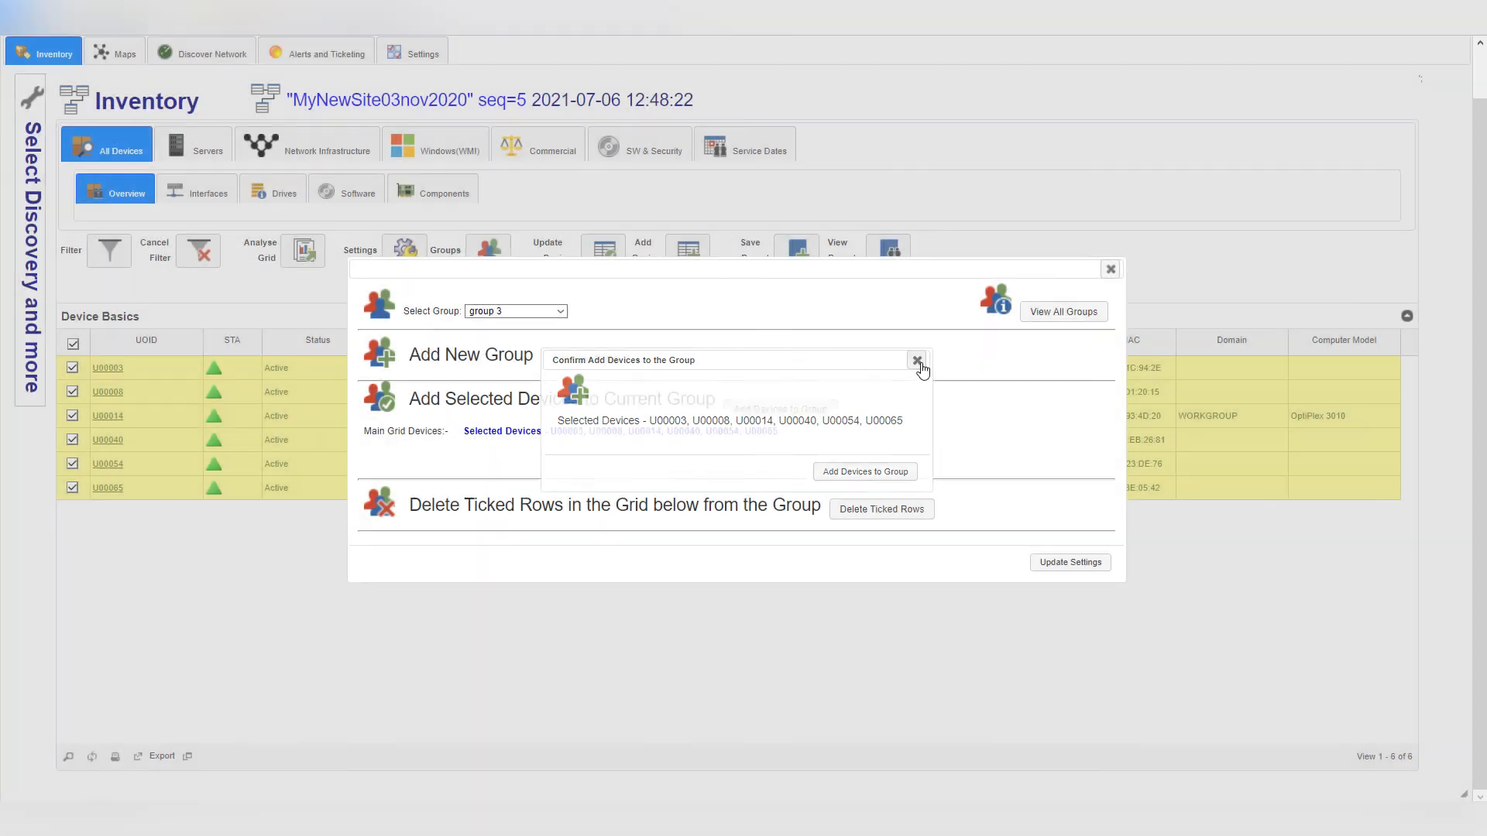
{"action": "left_click", "coordinate": [1054, 564]}
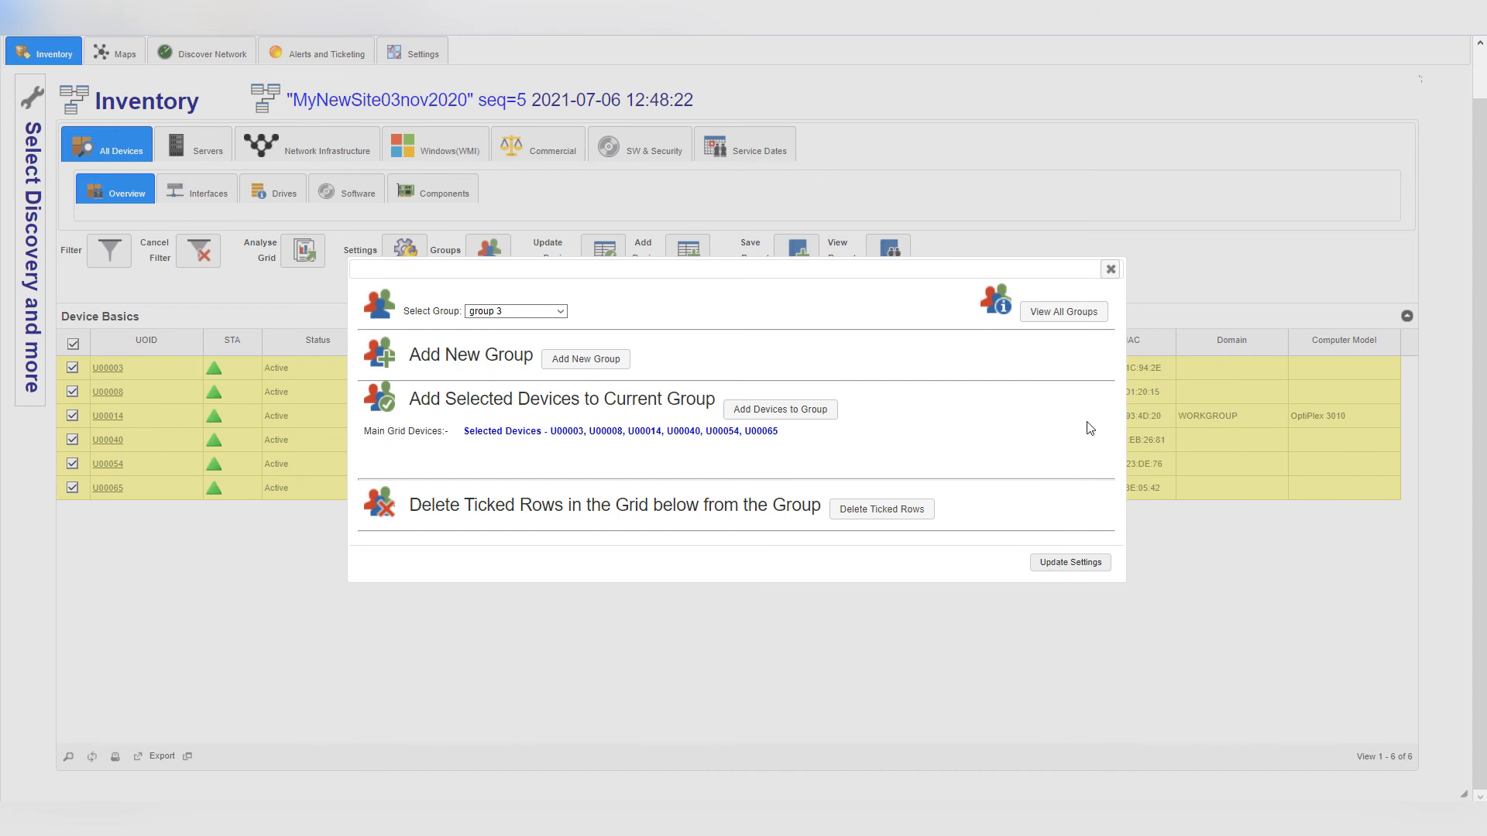
{"action": "left_click", "coordinate": [1112, 276]}
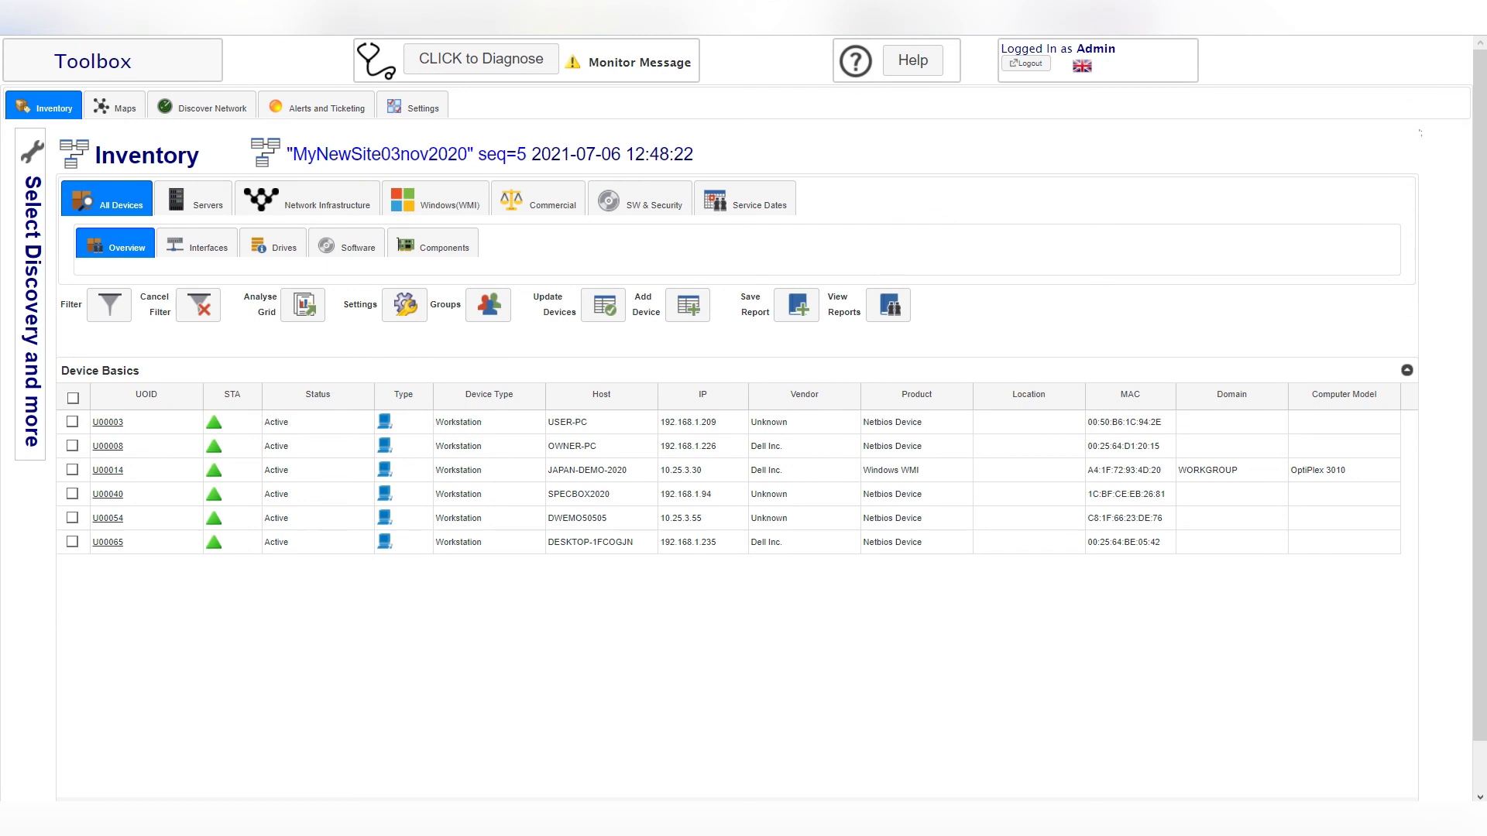
Step: Save the filtered inventory as a new library report titled "report 2"
{"action": "left_click", "coordinate": [798, 311]}
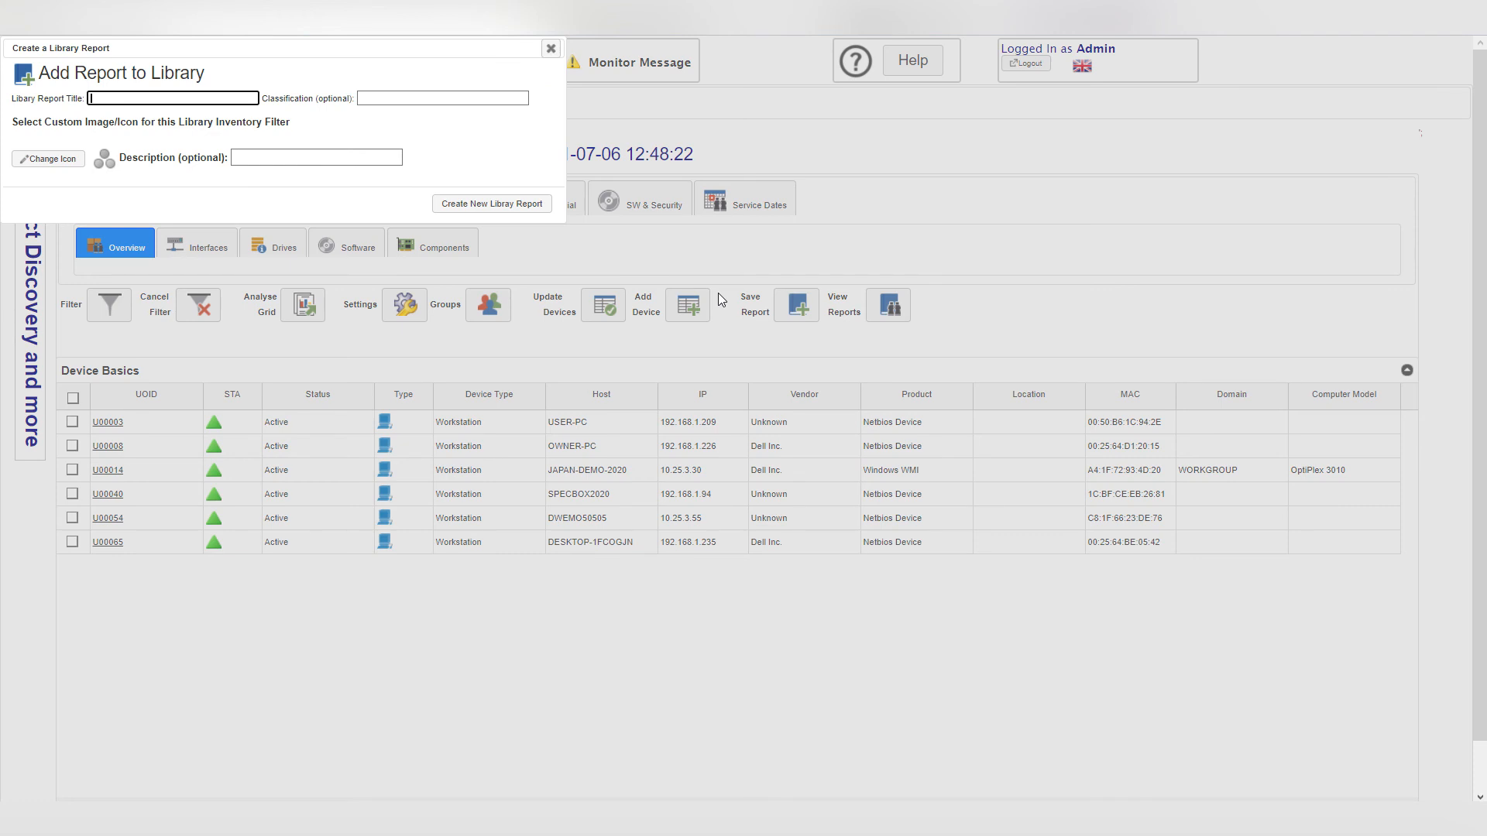
{"action": "type", "text": "report 2"}
{"action": "left_click", "coordinate": [471, 204]}
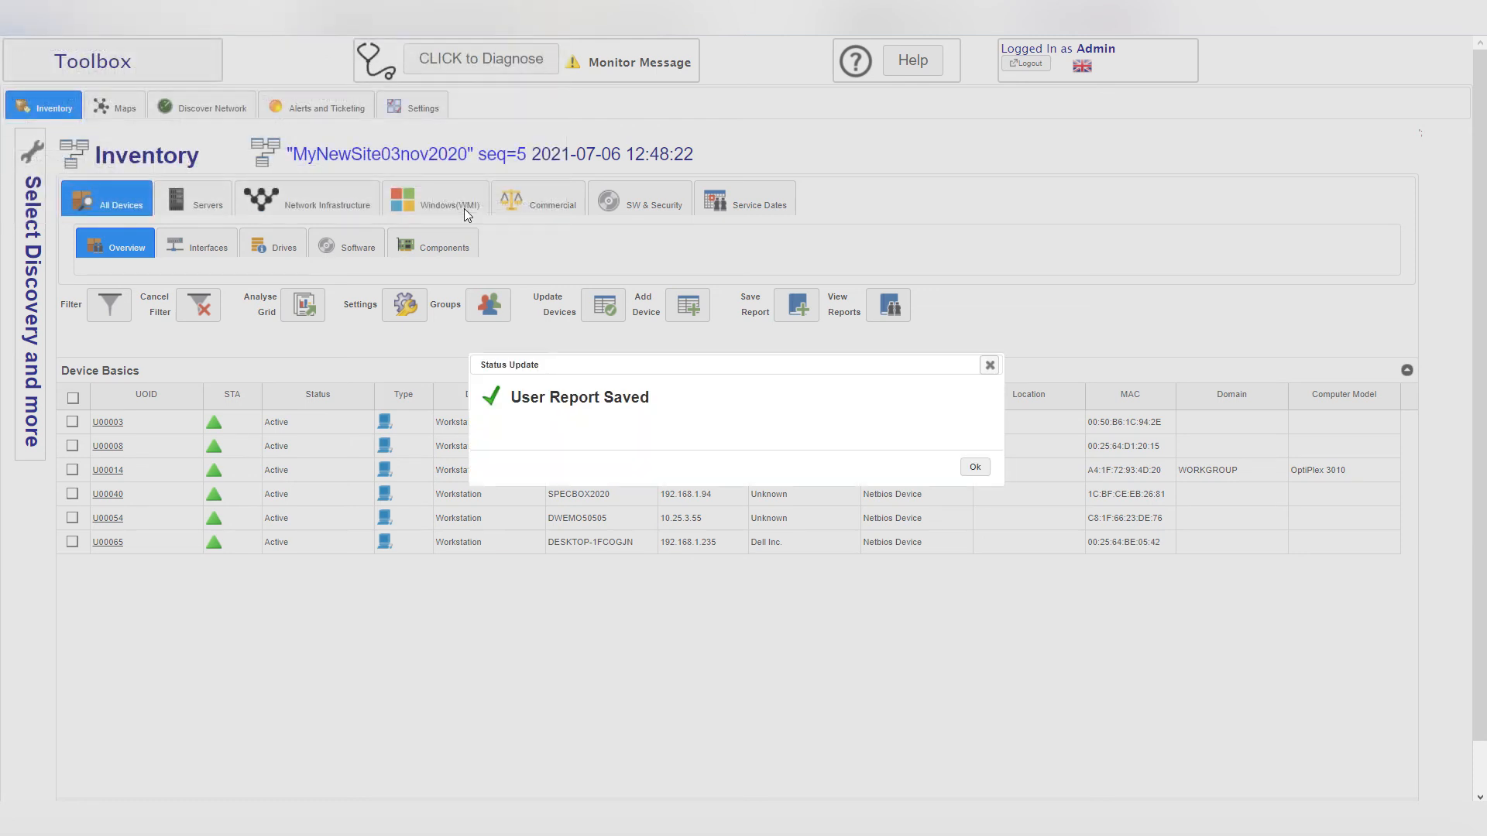
Step: Dismiss the report save confirmation and open the list of saved reports for viewing
{"action": "left_click", "coordinate": [975, 469]}
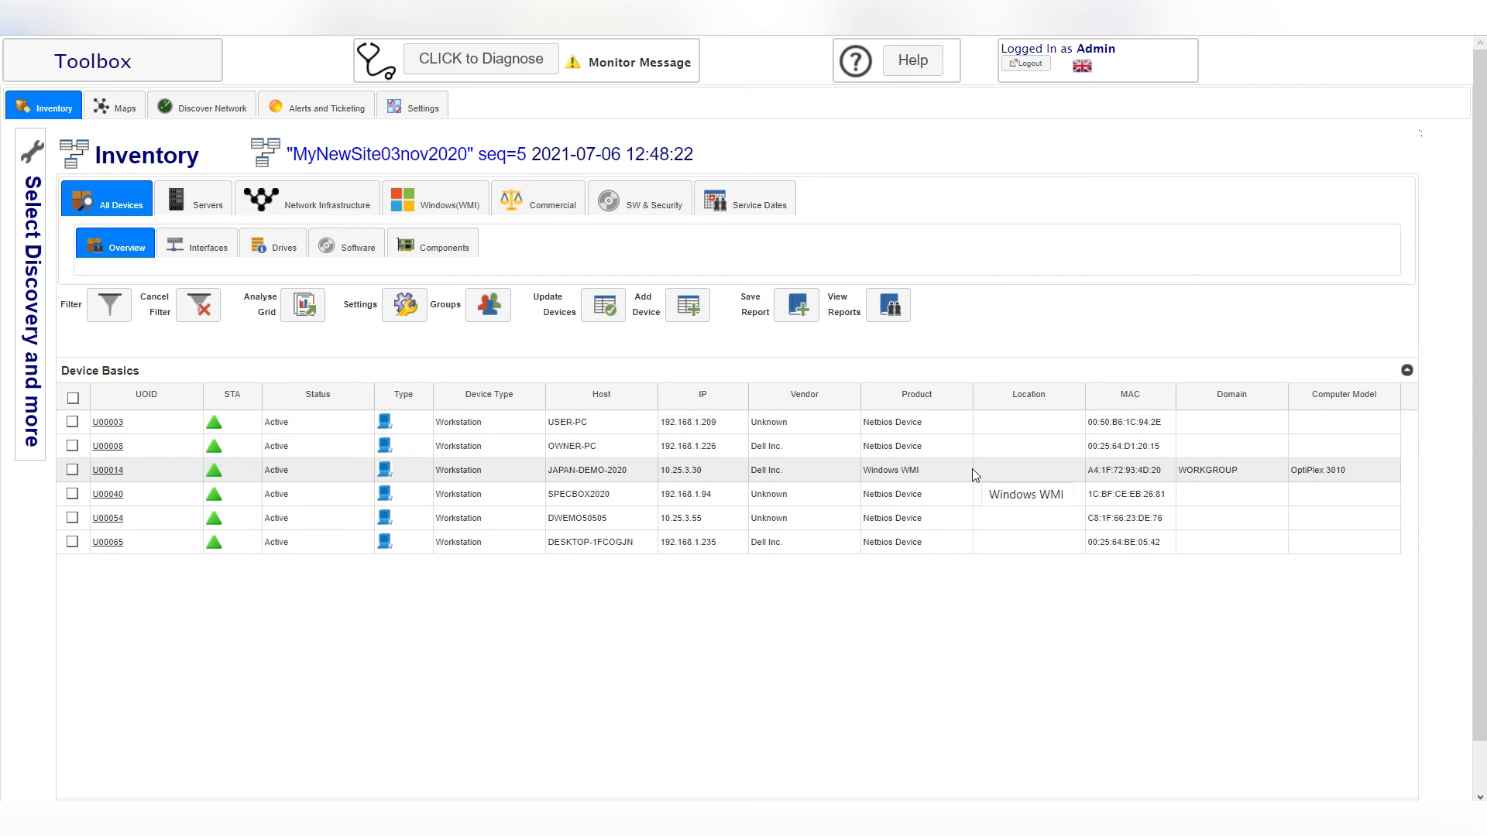
{"action": "left_click", "coordinate": [892, 311]}
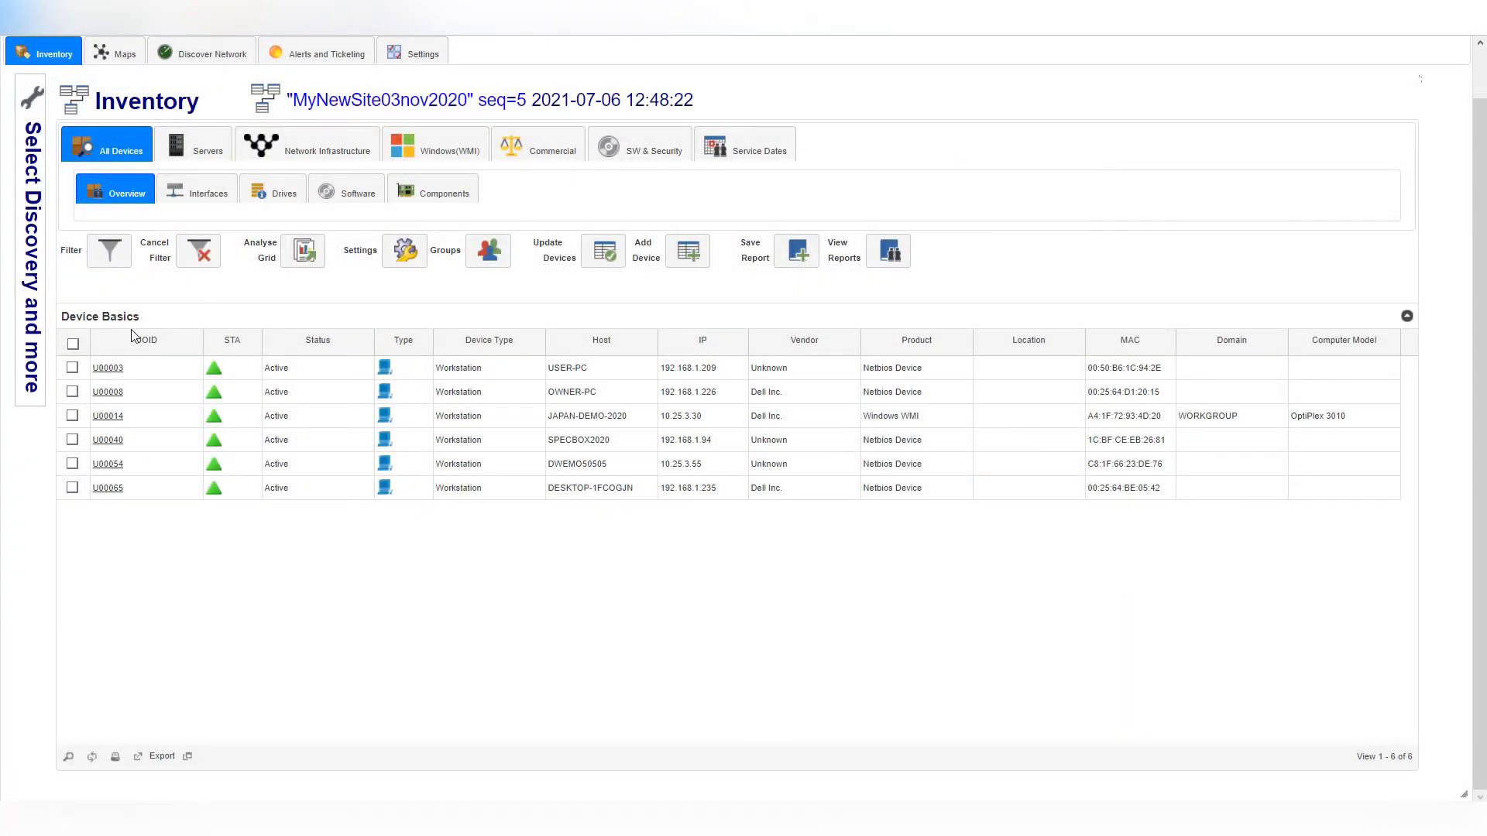
Step: Examine the details of device U00014, including user updates, interfaces, hot fixes, processes and services, and close its Device Drill window
{"action": "left_click", "coordinate": [115, 423]}
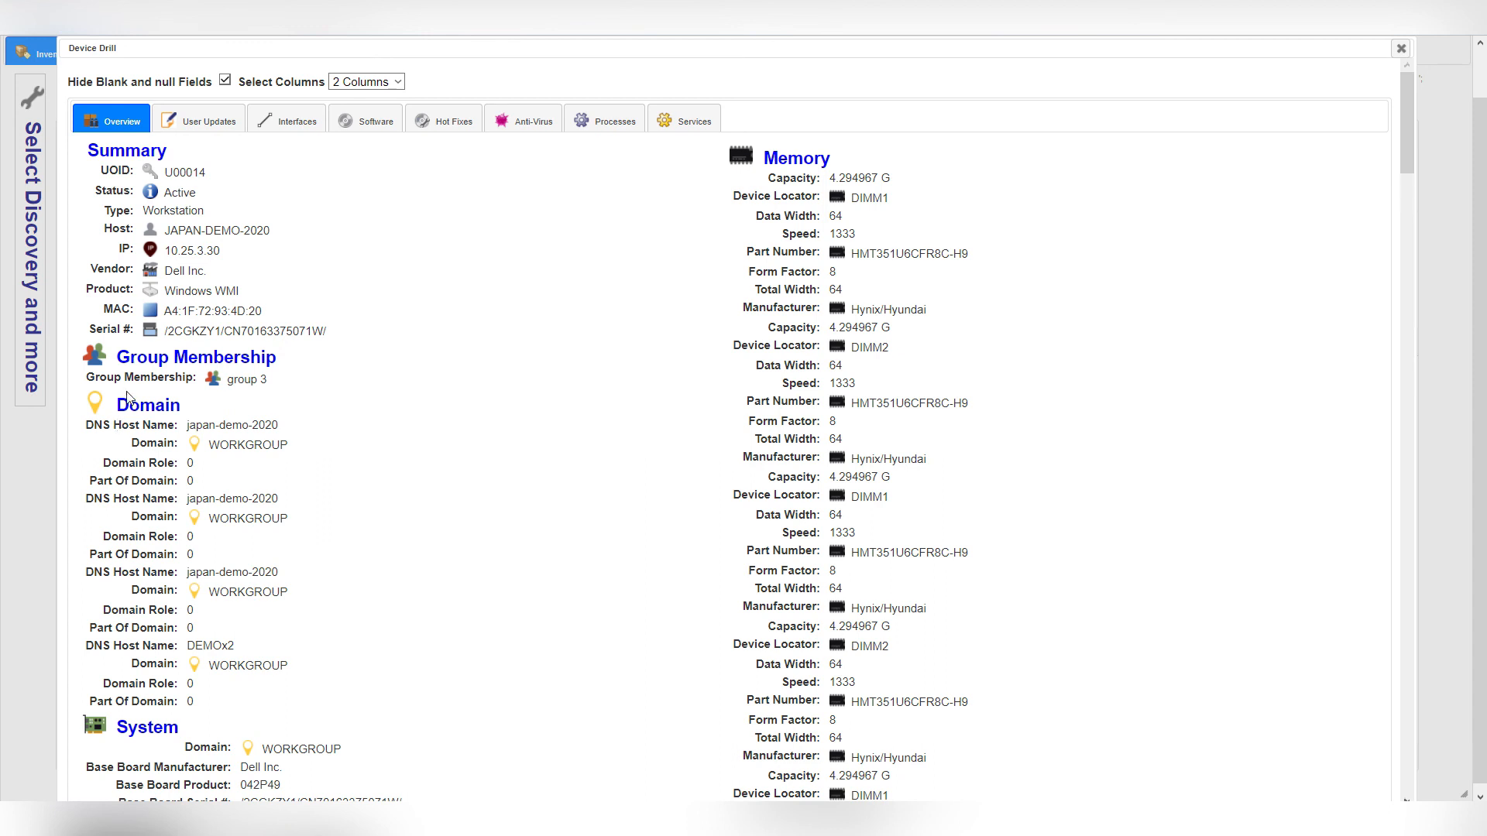
{"action": "left_click", "coordinate": [207, 129]}
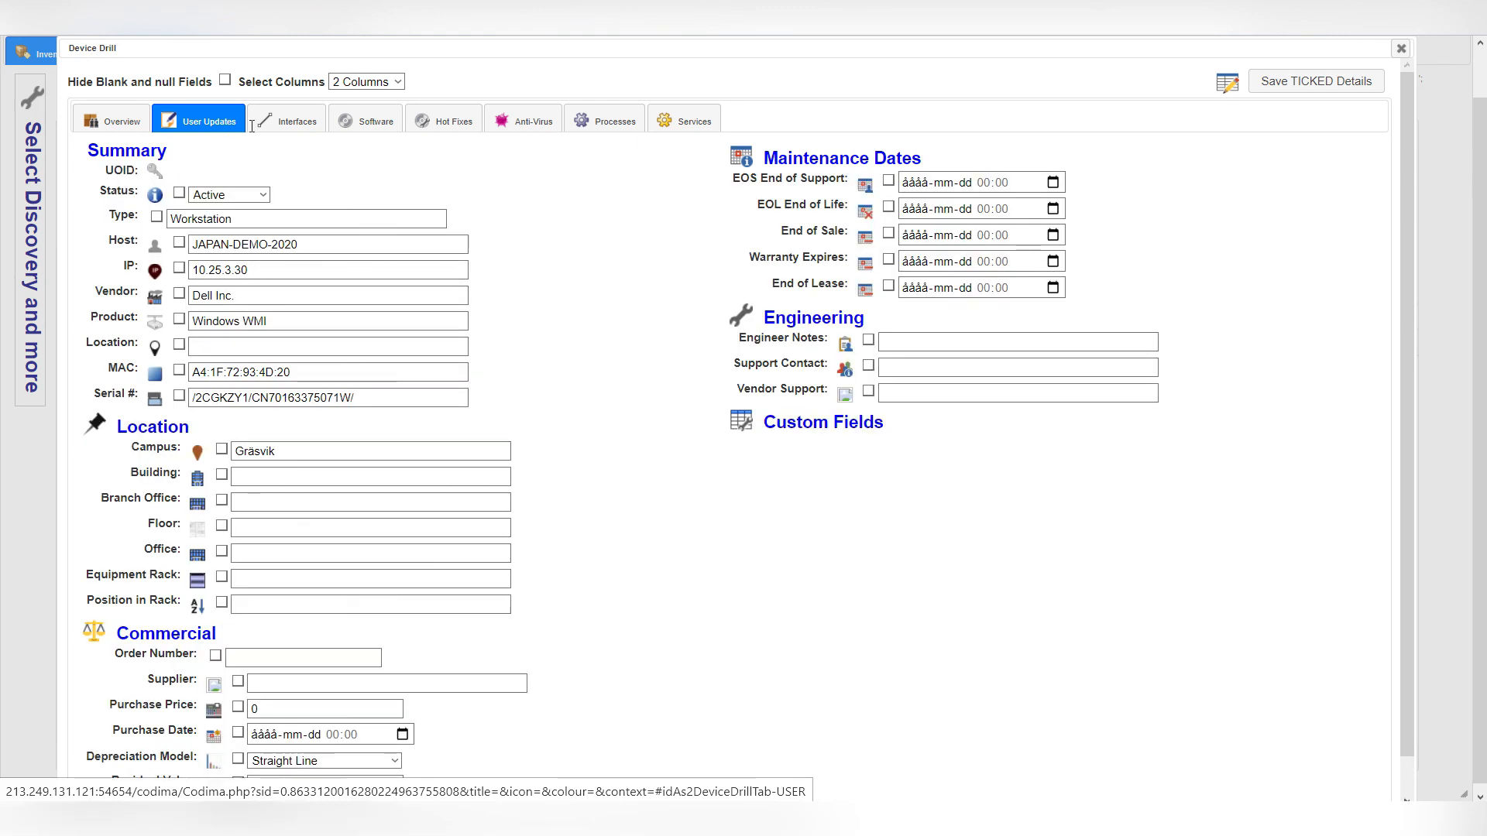
{"action": "left_click", "coordinate": [282, 122]}
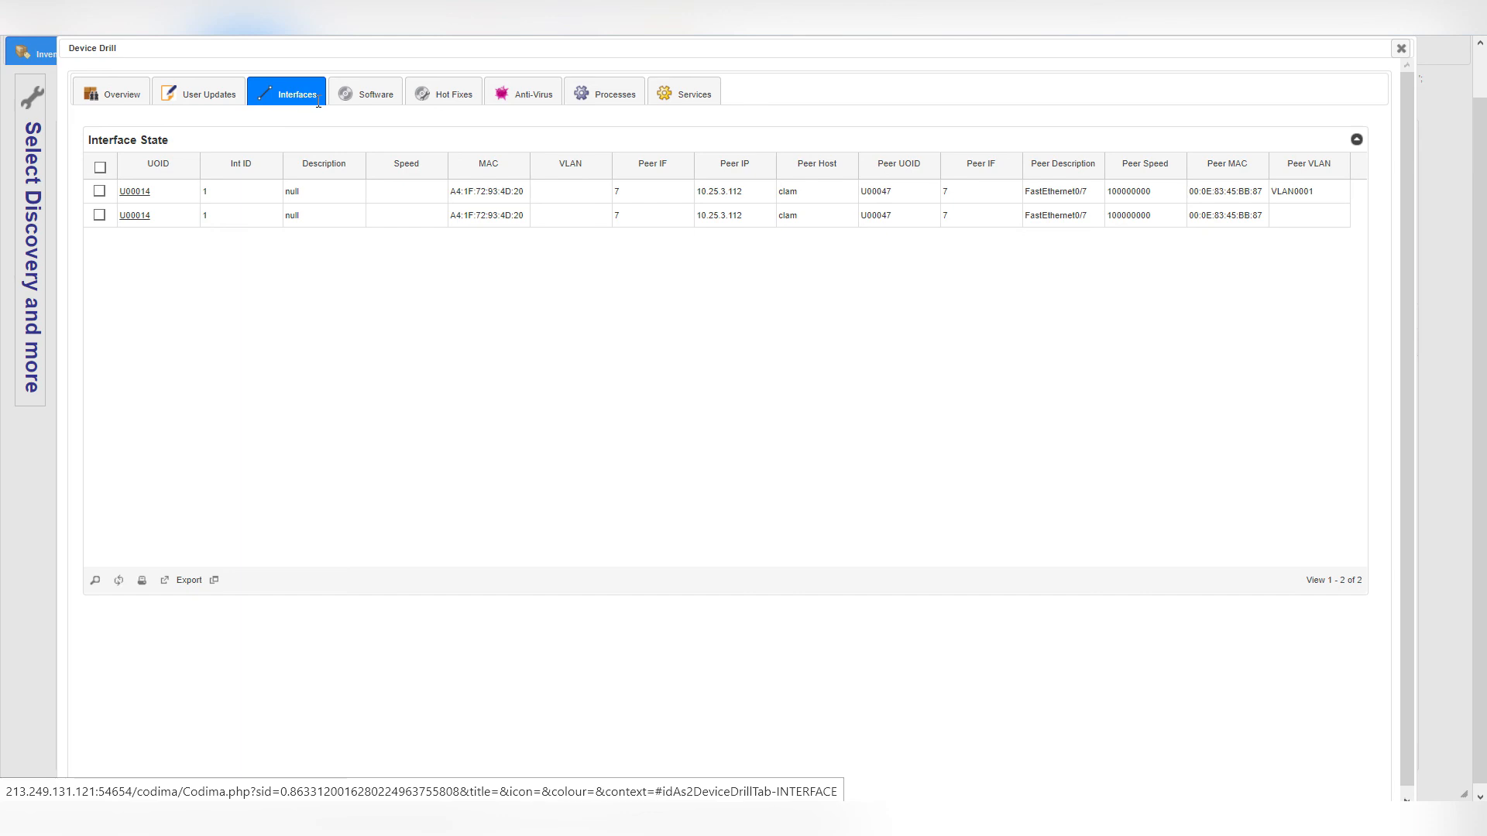
{"action": "left_click", "coordinate": [451, 89]}
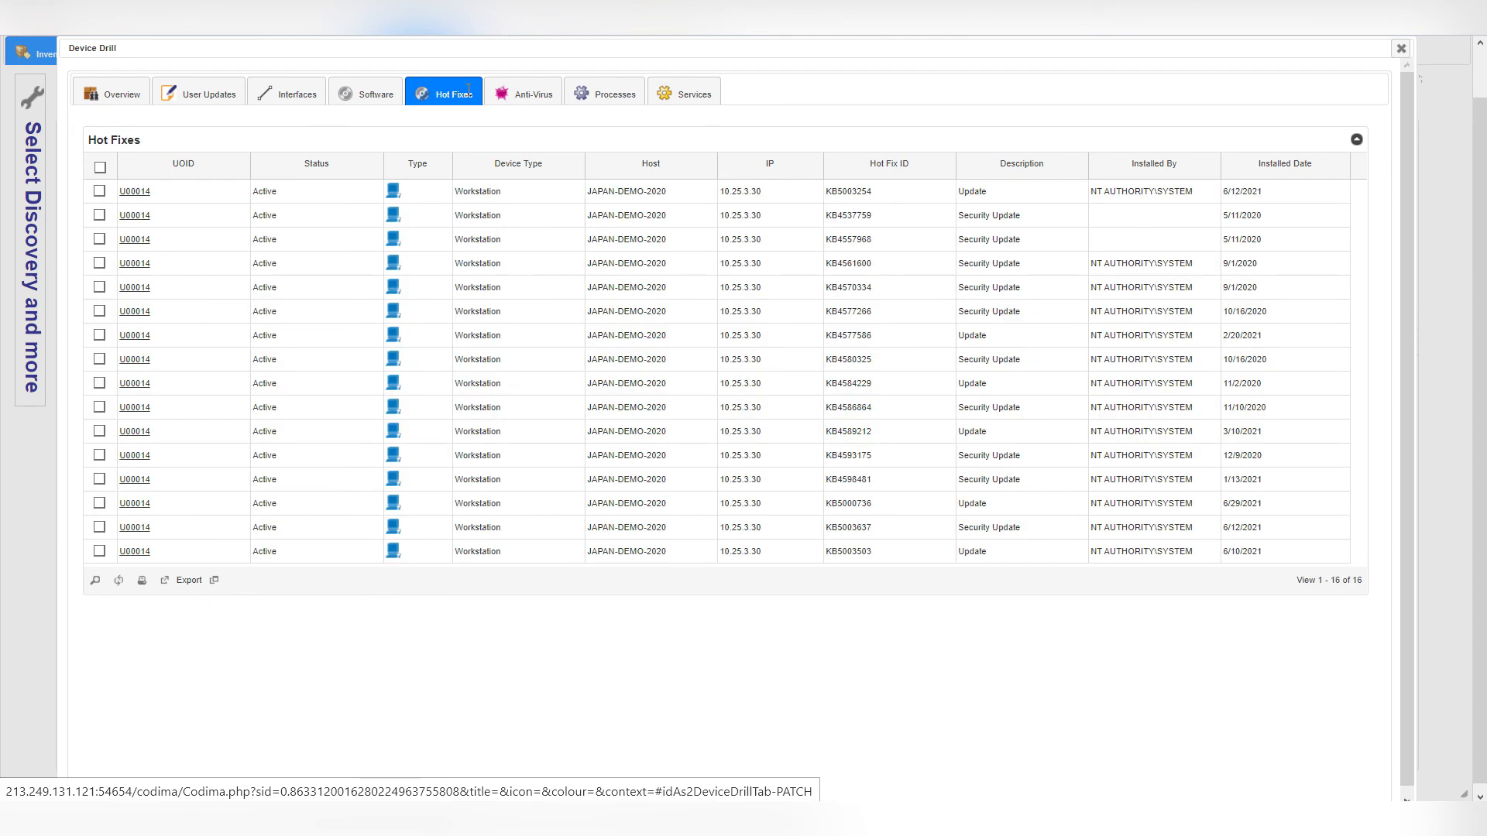
{"action": "left_click", "coordinate": [609, 96]}
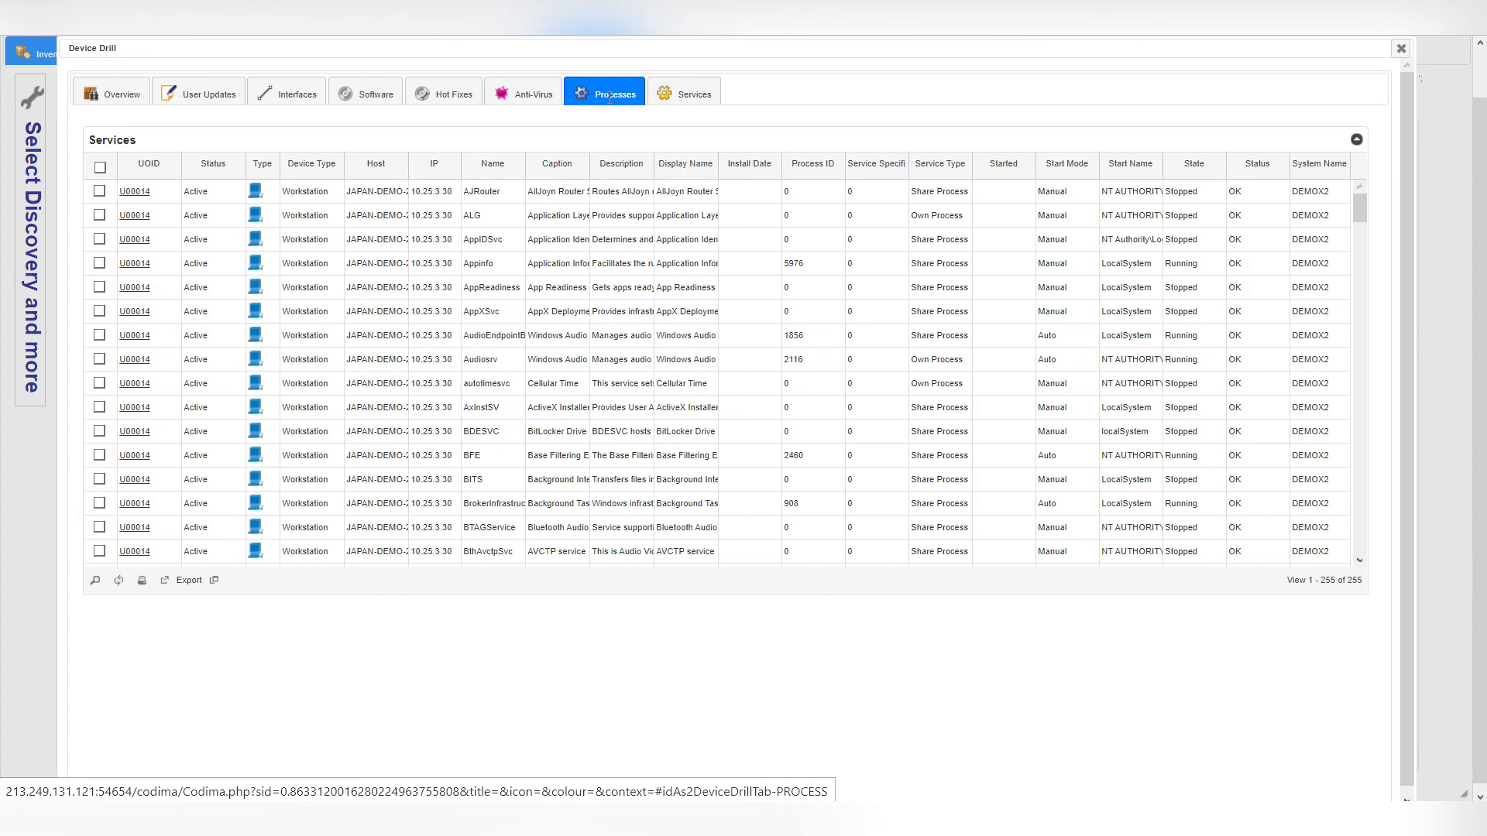
{"action": "left_click", "coordinate": [688, 97]}
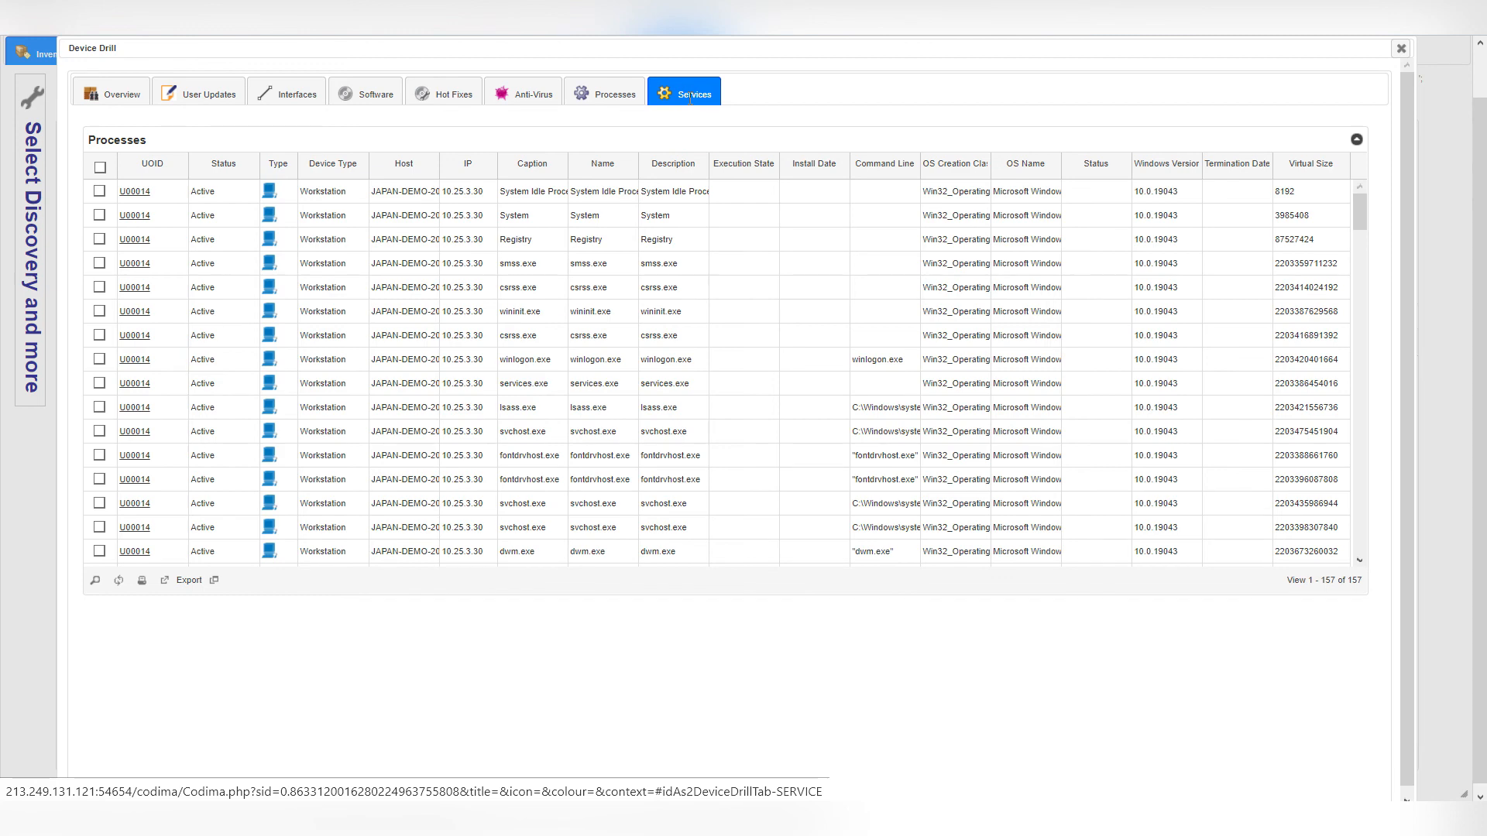
{"action": "left_click", "coordinate": [1402, 49]}
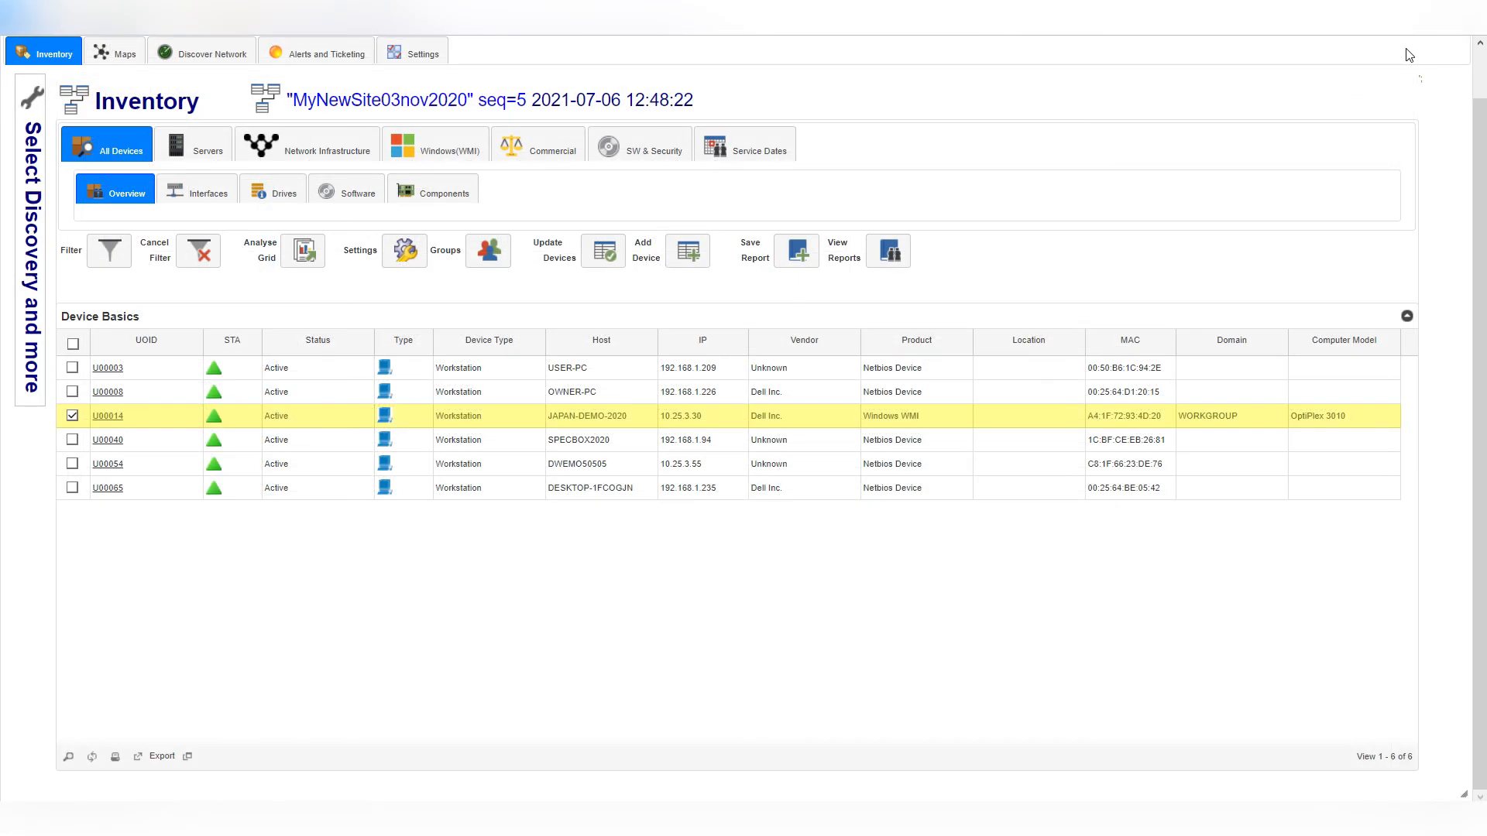